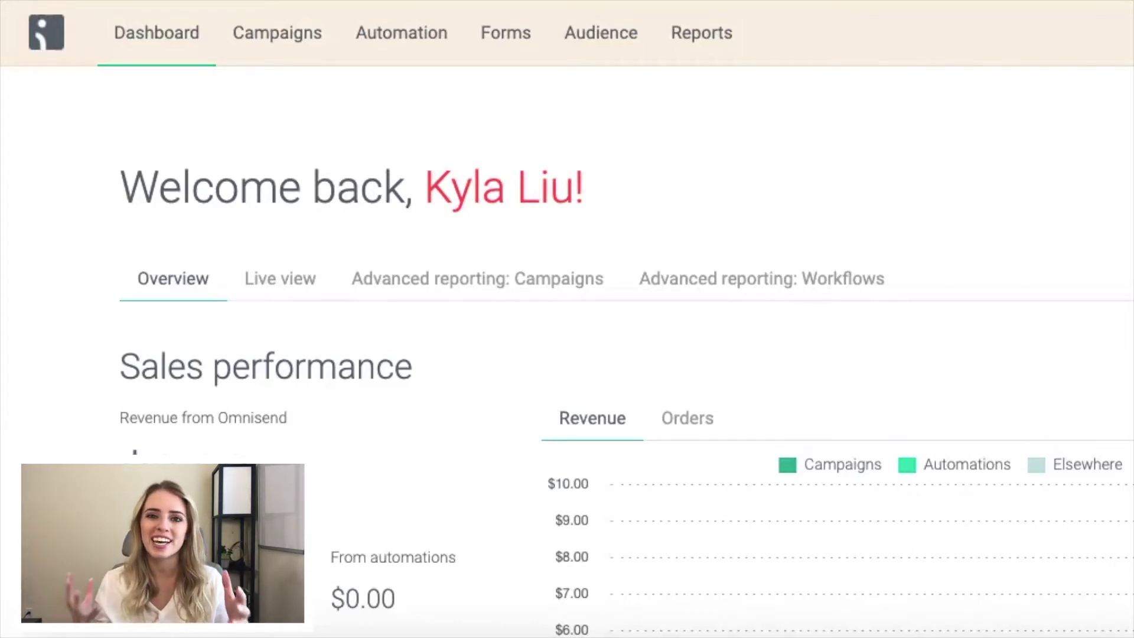
# Open the full list of contacts in the audience section
pyautogui.click(603, 52)
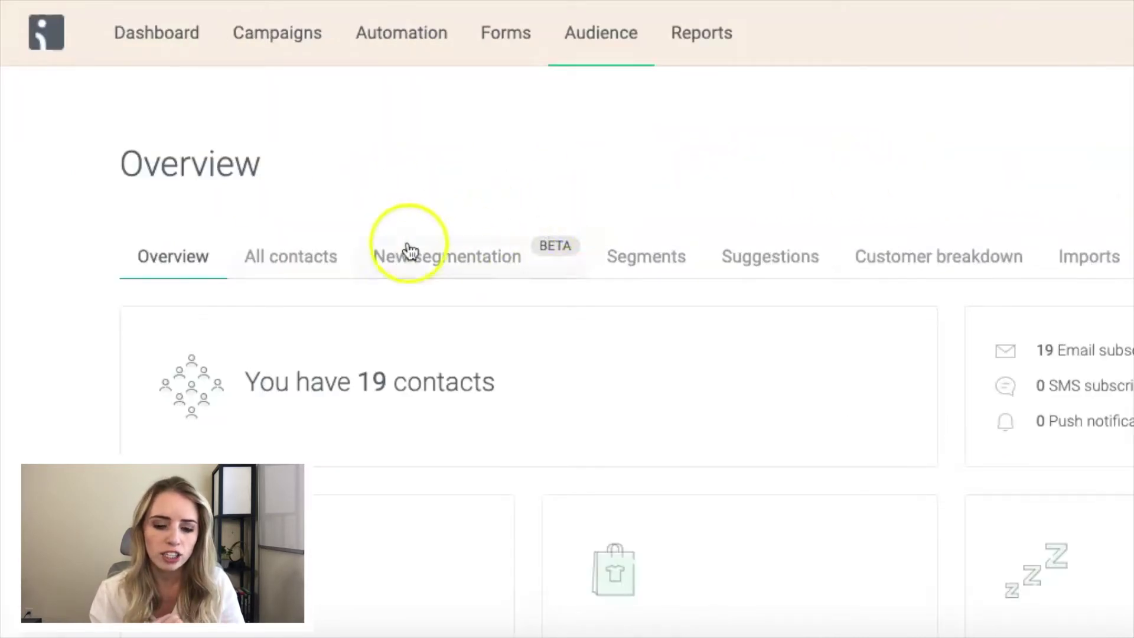
pyautogui.click(282, 260)
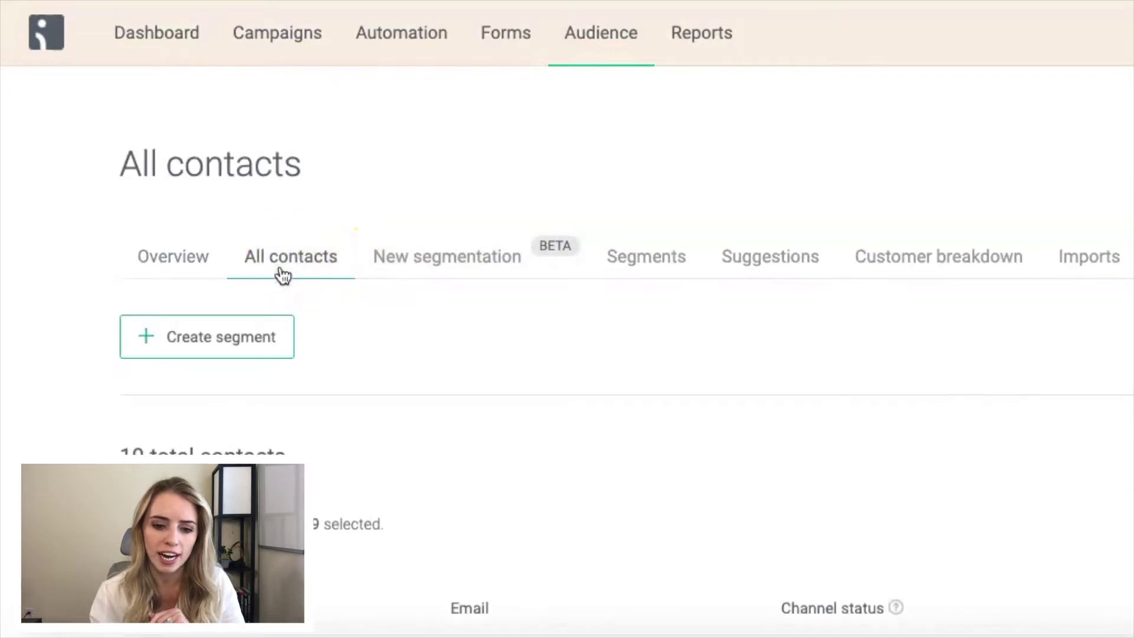
pyautogui.scroll(-1, 283, 275)
pyautogui.scroll(-1, 283, 276)
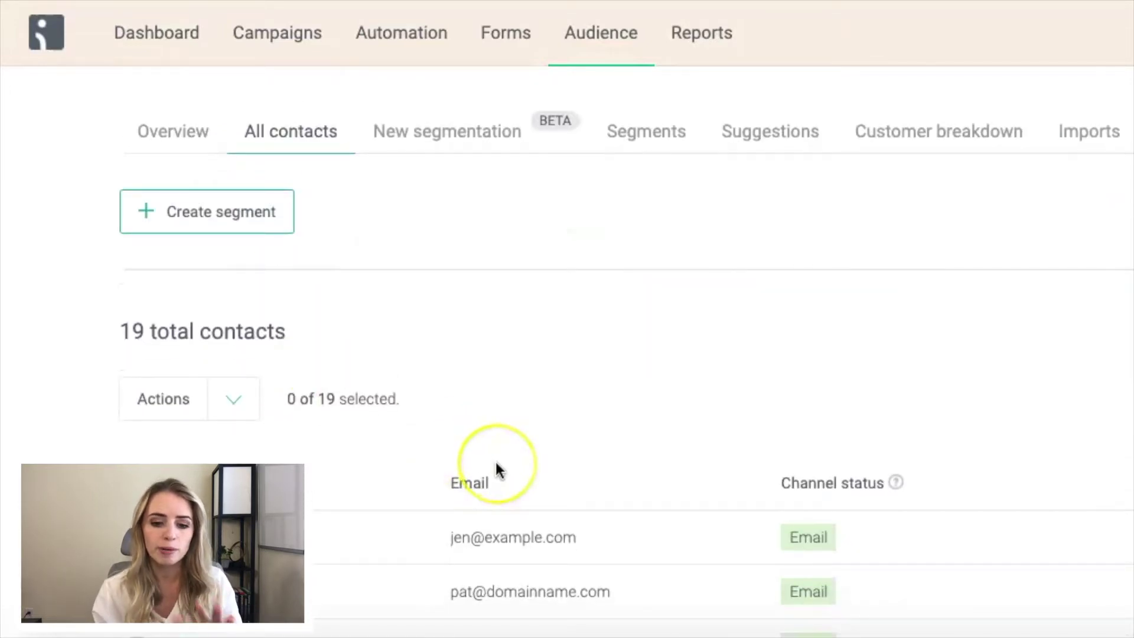
pyautogui.scroll(2, 496, 467)
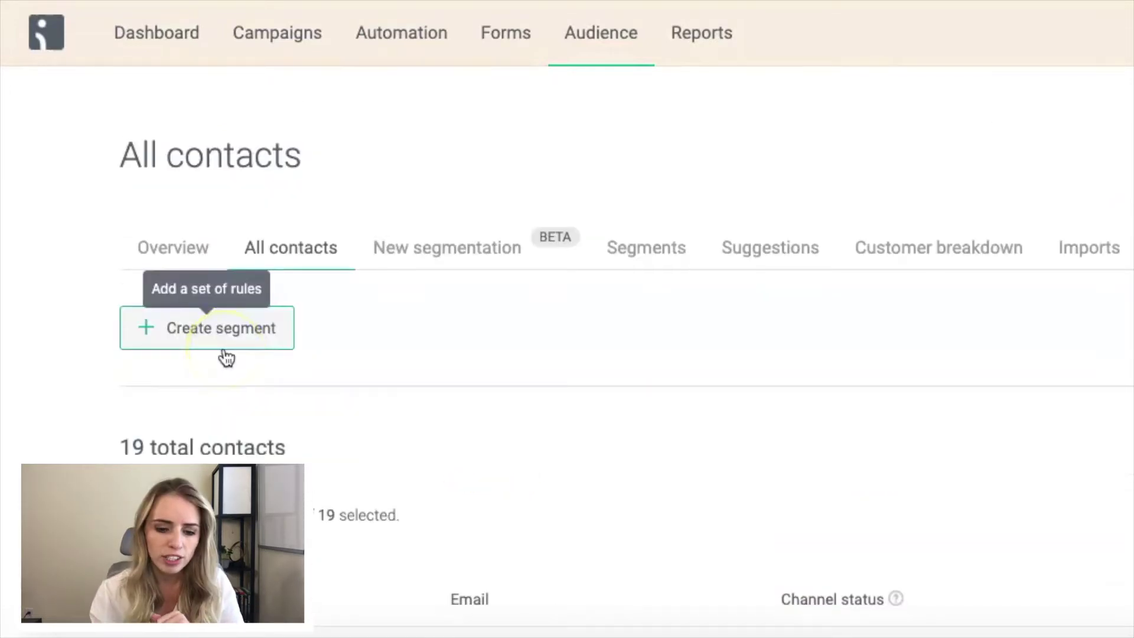
# Start creating a segment and examine the available channel, shopping behaviour, campaign activity and property filters
pyautogui.click(208, 338)
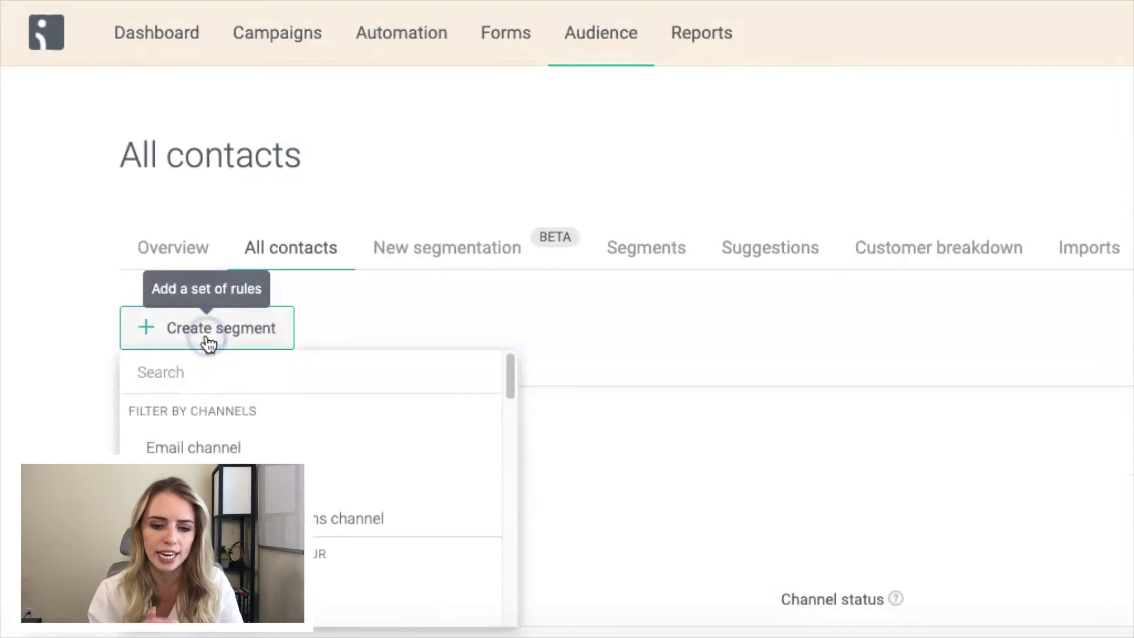
pyautogui.scroll(-2, 207, 340)
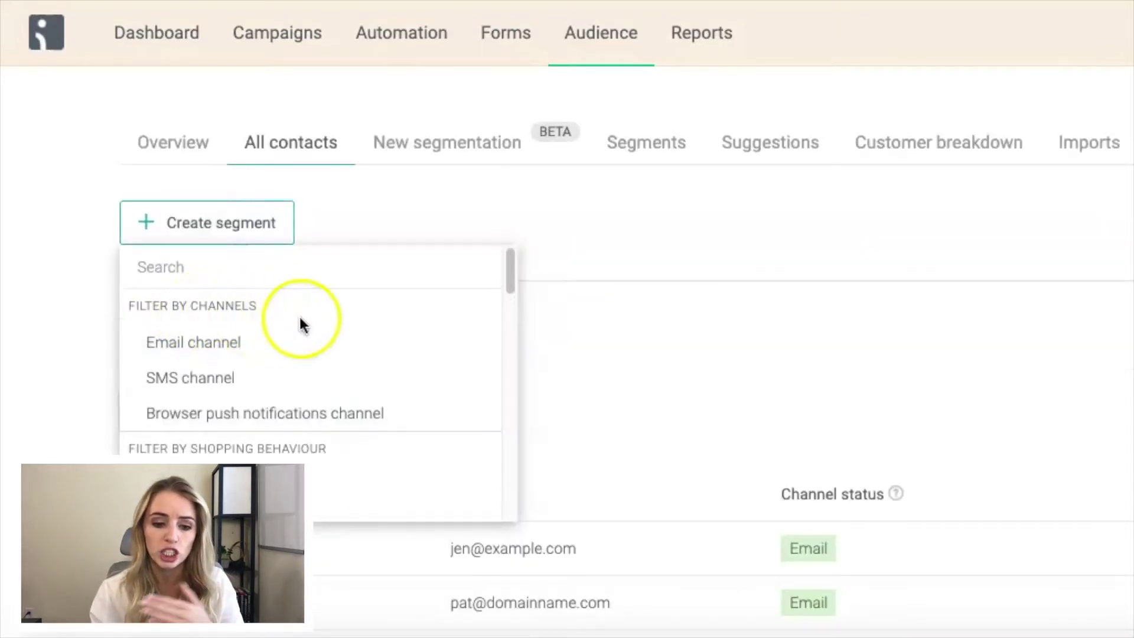
pyautogui.scroll(-3, 301, 324)
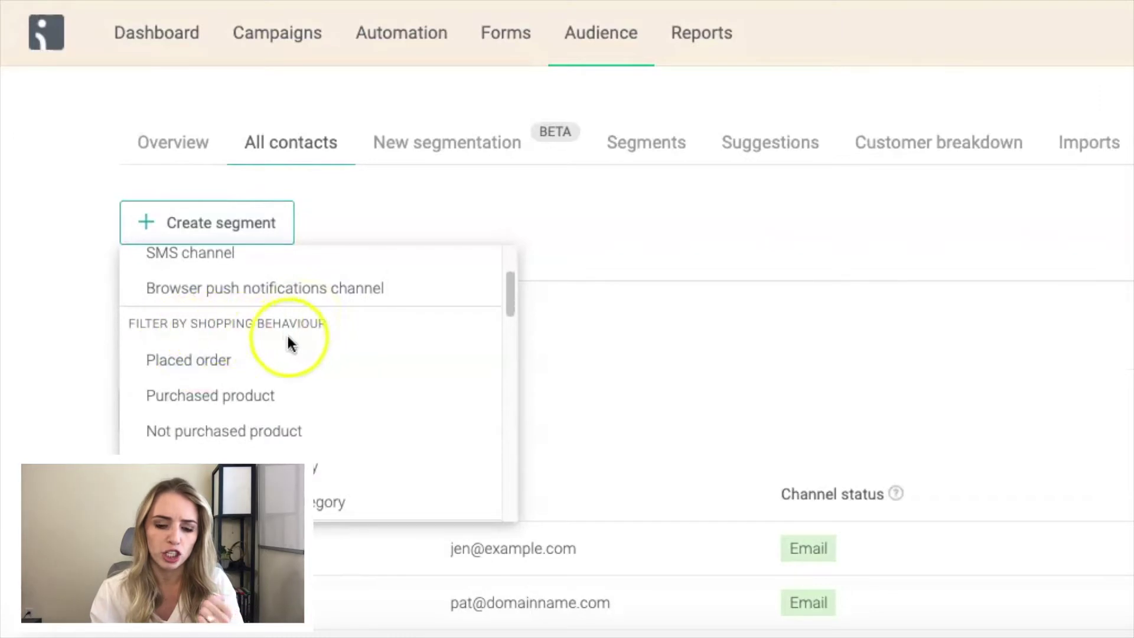
pyautogui.scroll(-5, 317, 336)
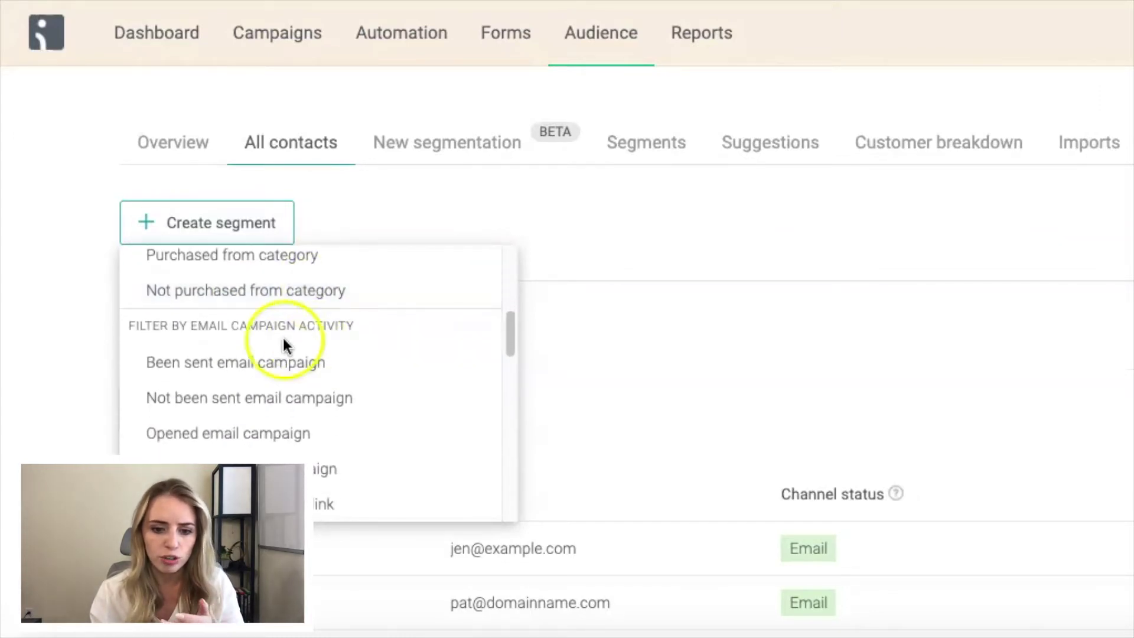
pyautogui.scroll(-3, 319, 352)
pyautogui.scroll(-5, 317, 354)
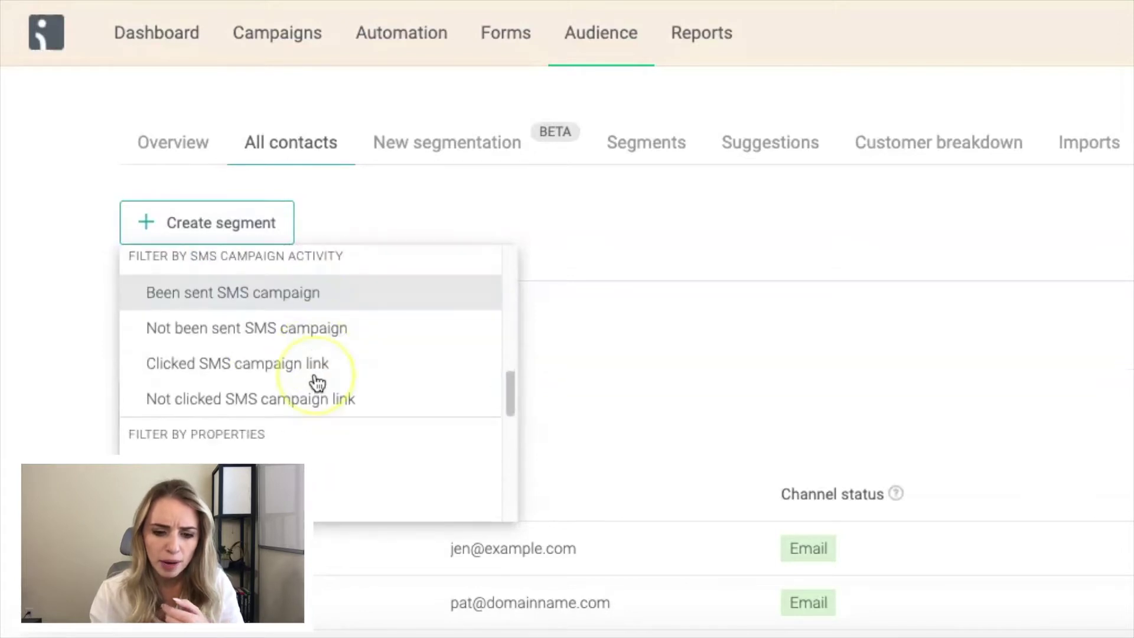
pyautogui.scroll(-2, 317, 383)
pyautogui.scroll(-3, 256, 349)
pyautogui.scroll(-7, 257, 351)
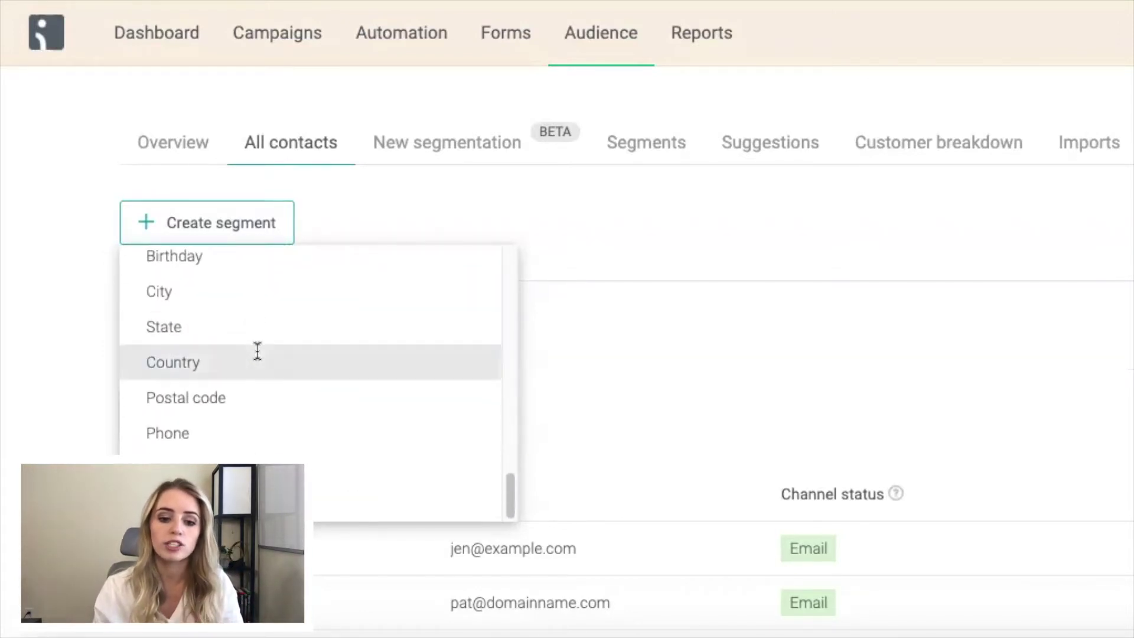
pyautogui.scroll(12, 258, 351)
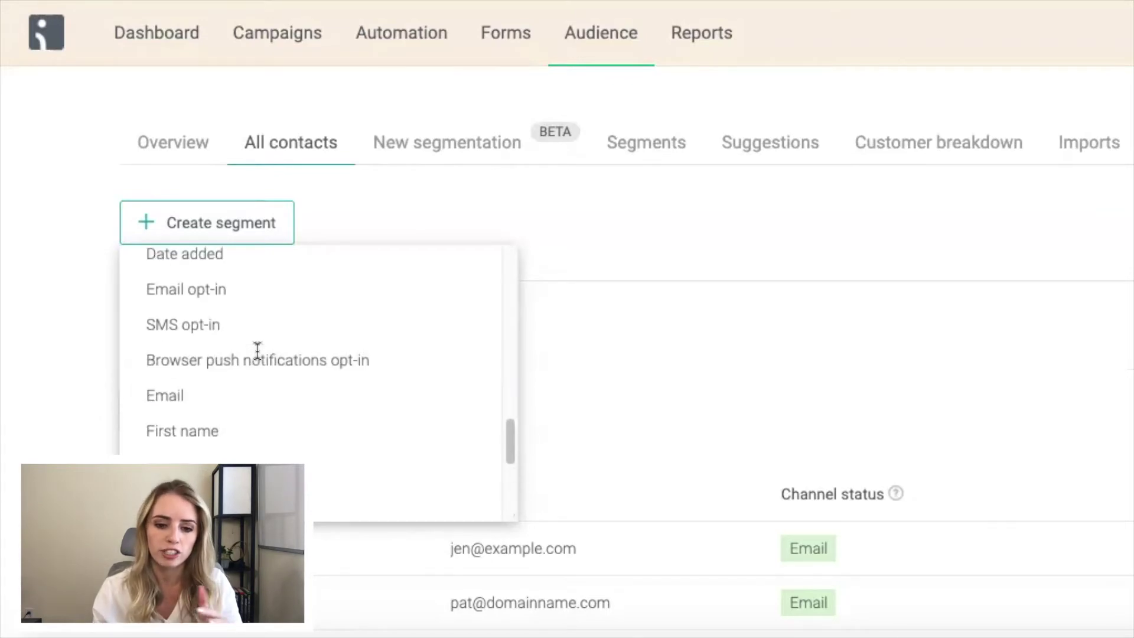
pyautogui.scroll(5, 257, 351)
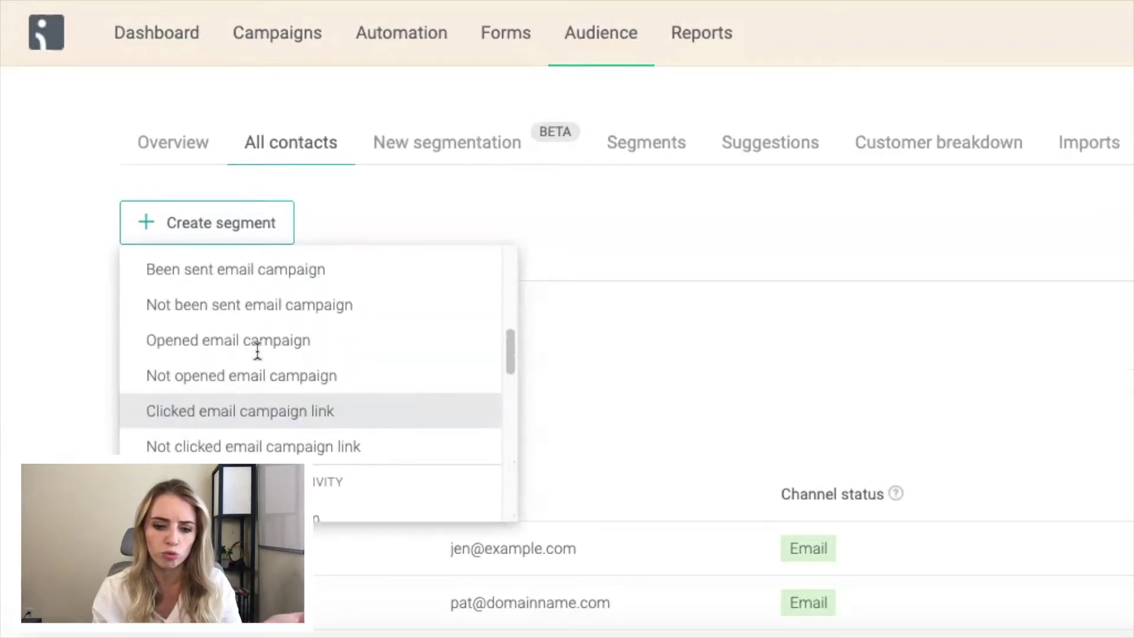
pyautogui.scroll(3, 256, 347)
pyautogui.scroll(-1, 255, 349)
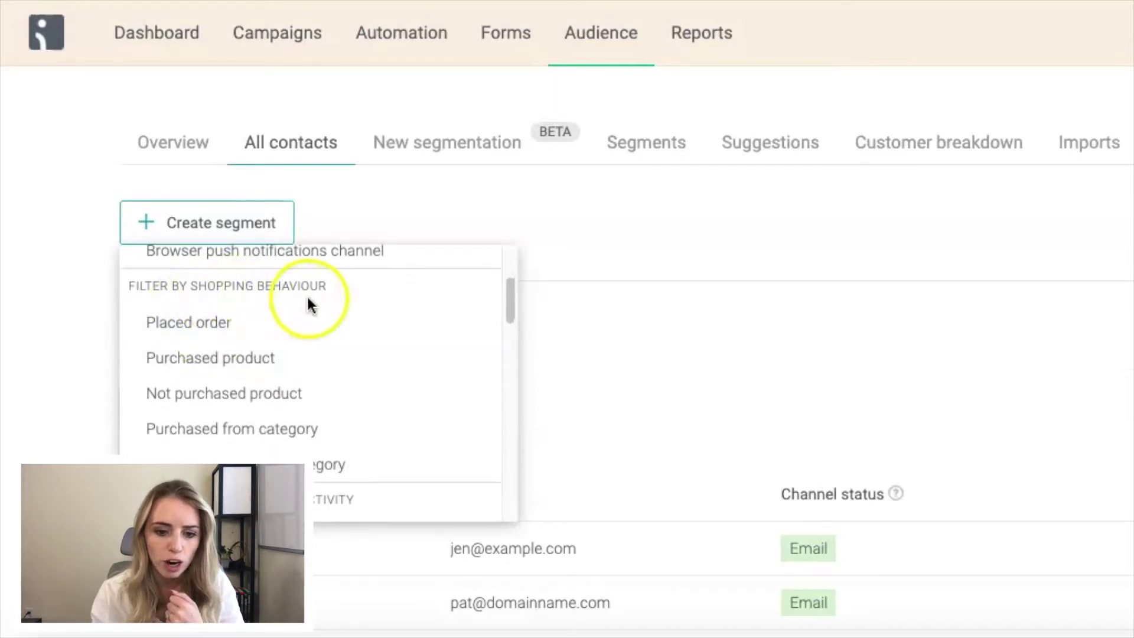
# Add a Purchased product rule to the segment with the purchase date in the last 30 days
pyautogui.click(238, 368)
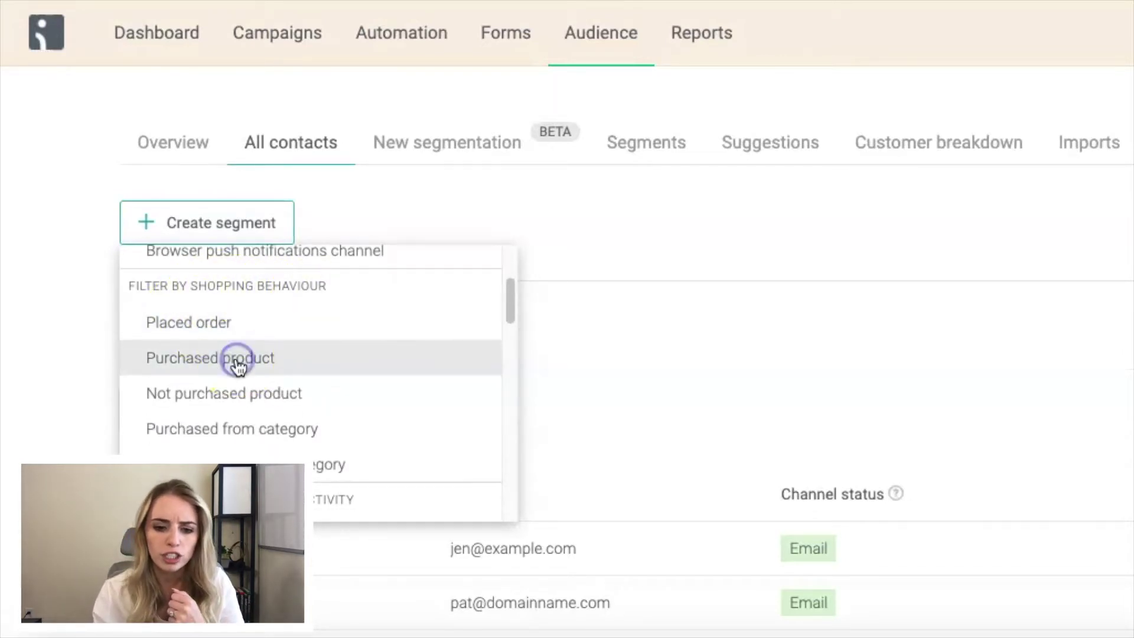
pyautogui.scroll(-2, 239, 368)
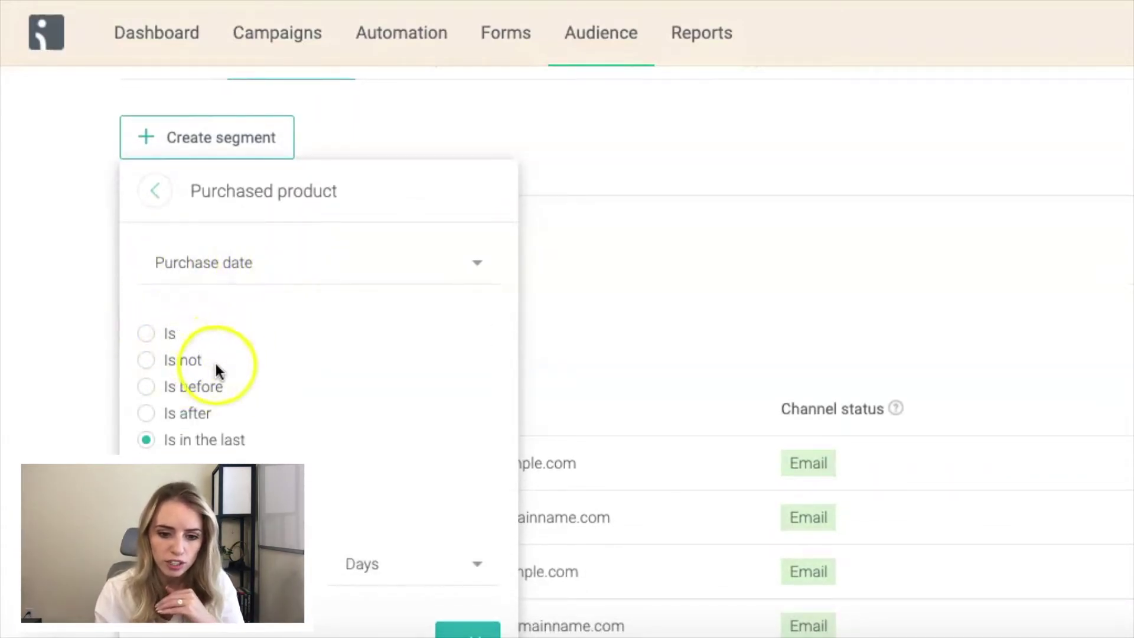
pyautogui.scroll(-3, 284, 455)
pyautogui.click(147, 332)
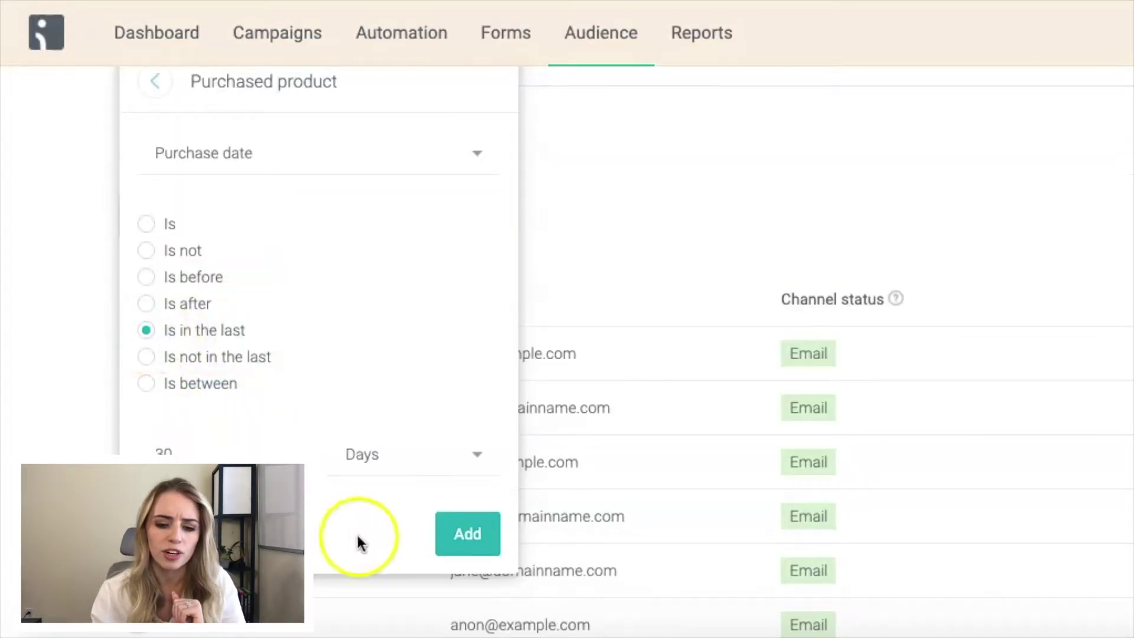
pyautogui.click(468, 534)
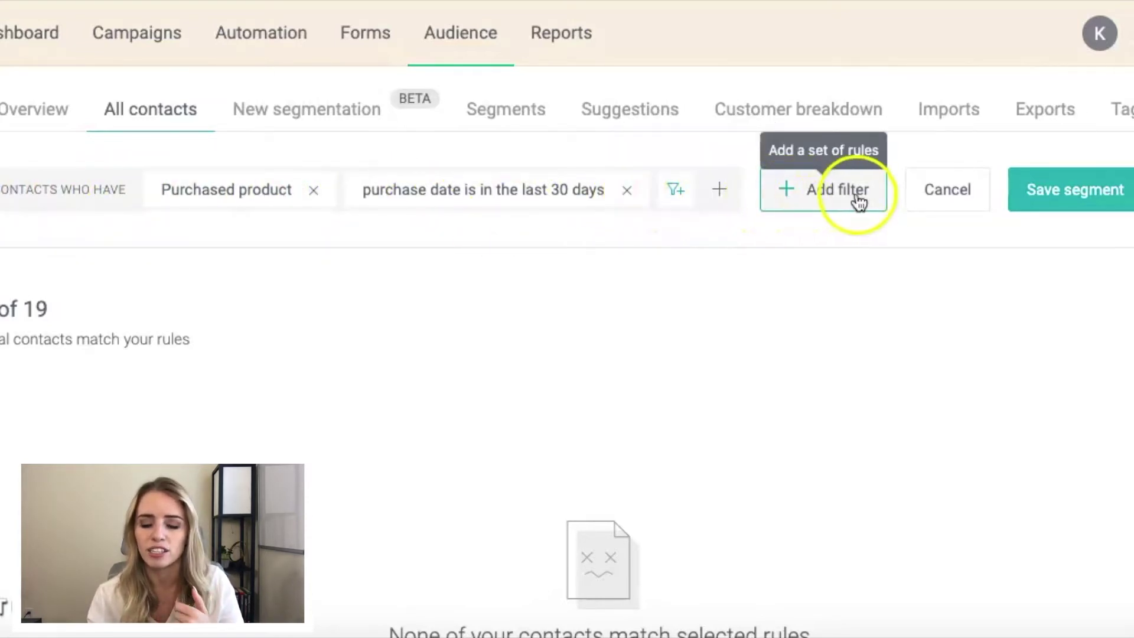
# Save the segment under the name "Purchased" and open the list of segments
pyautogui.click(1046, 209)
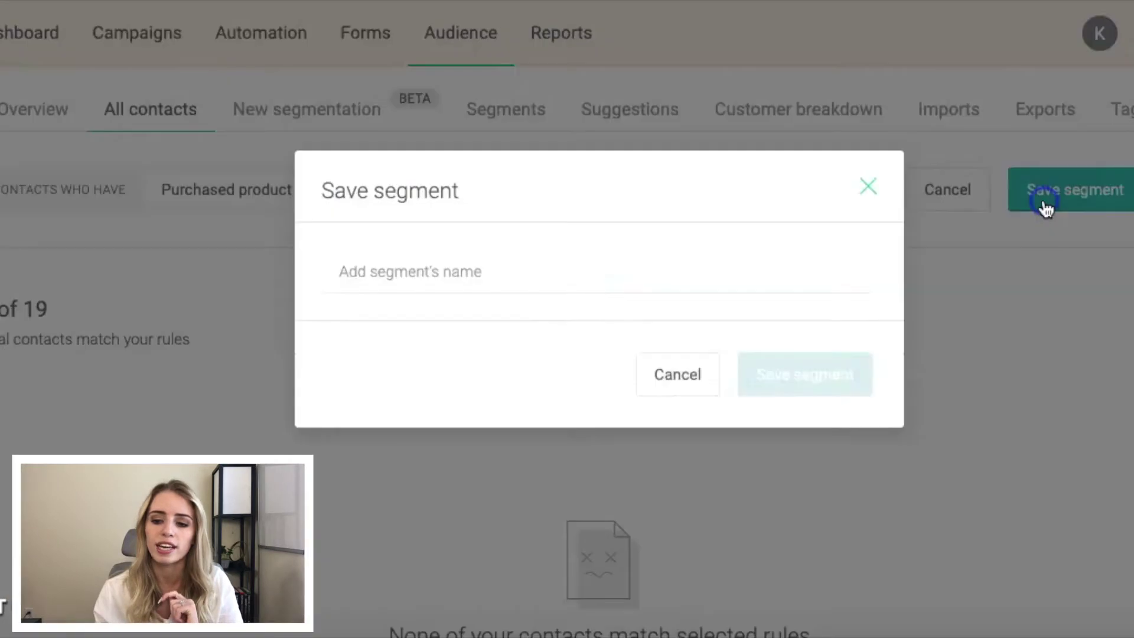
pyautogui.click(589, 272)
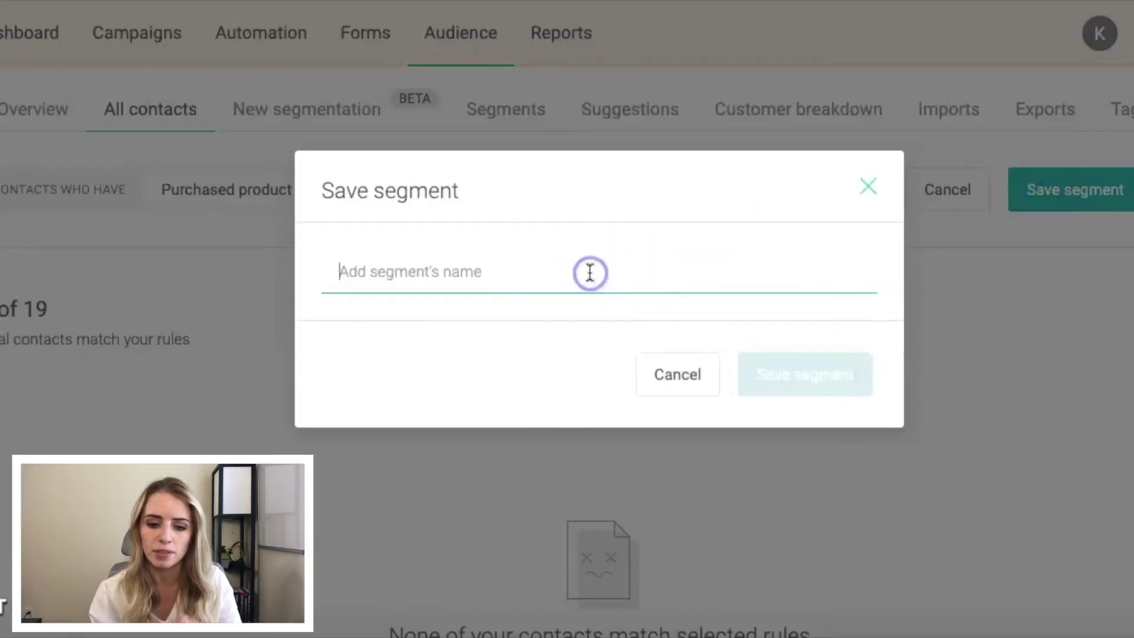
pyautogui.write('Purchased')
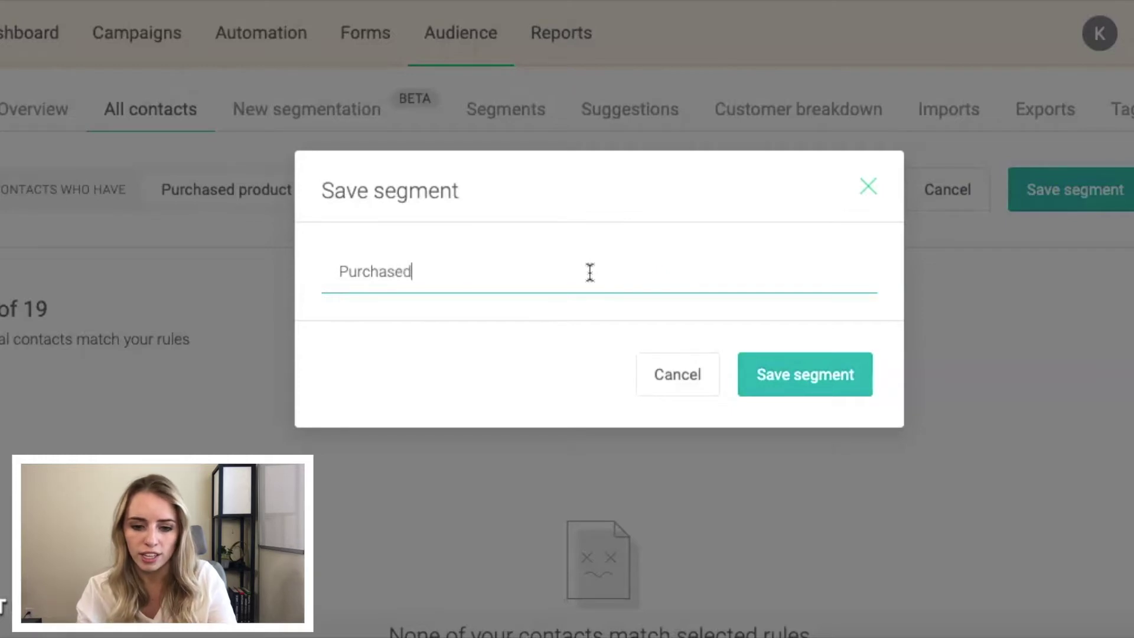
pyautogui.click(818, 384)
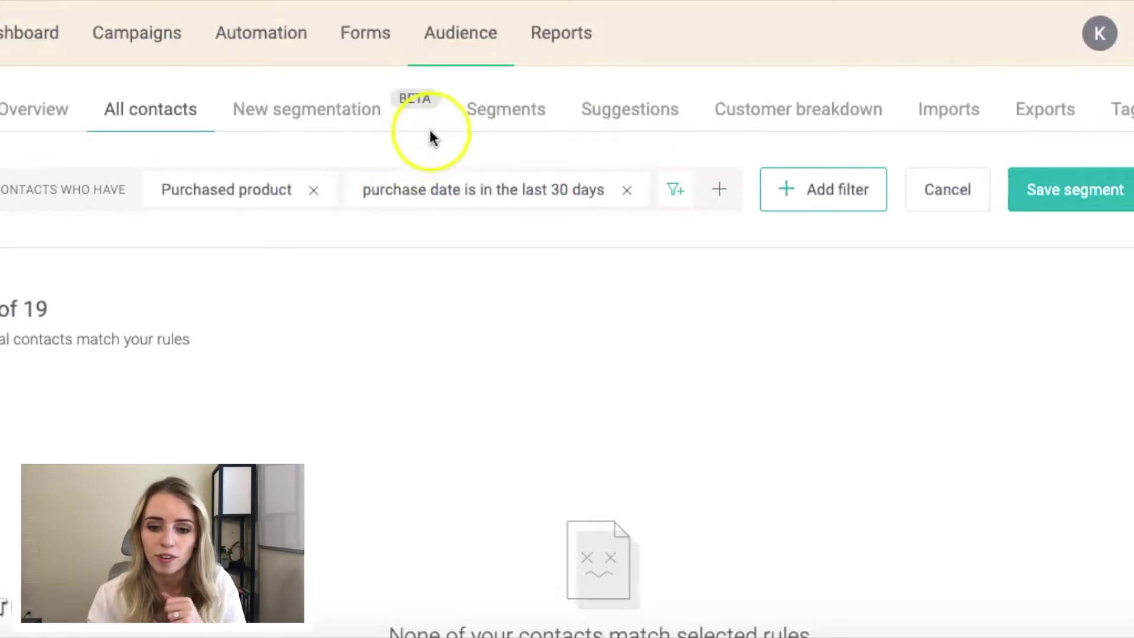
pyautogui.click(494, 116)
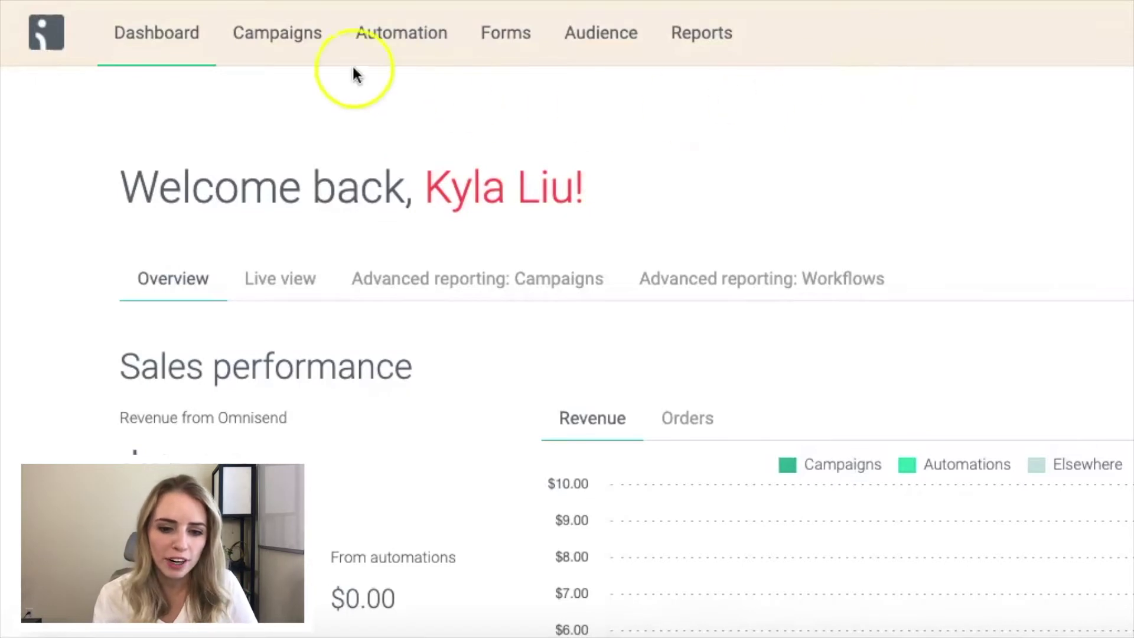
# Create a new campaign of the regular one-time Email type after reviewing the available campaign types
pyautogui.click(272, 51)
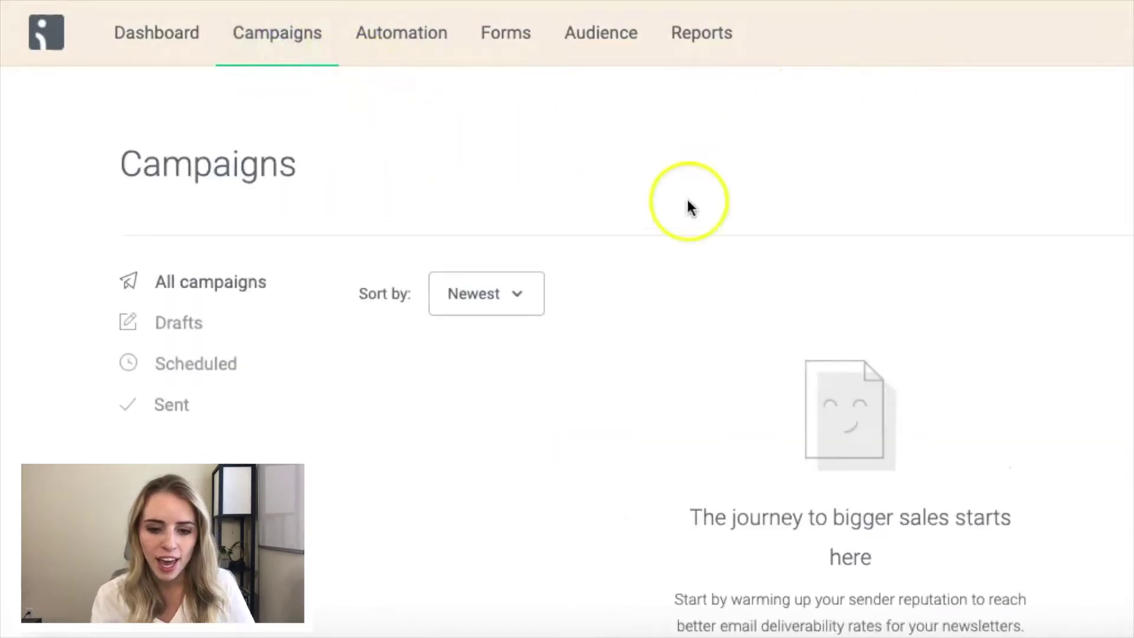
pyautogui.moveTo(119, 164); pyautogui.dragTo(364, 154)
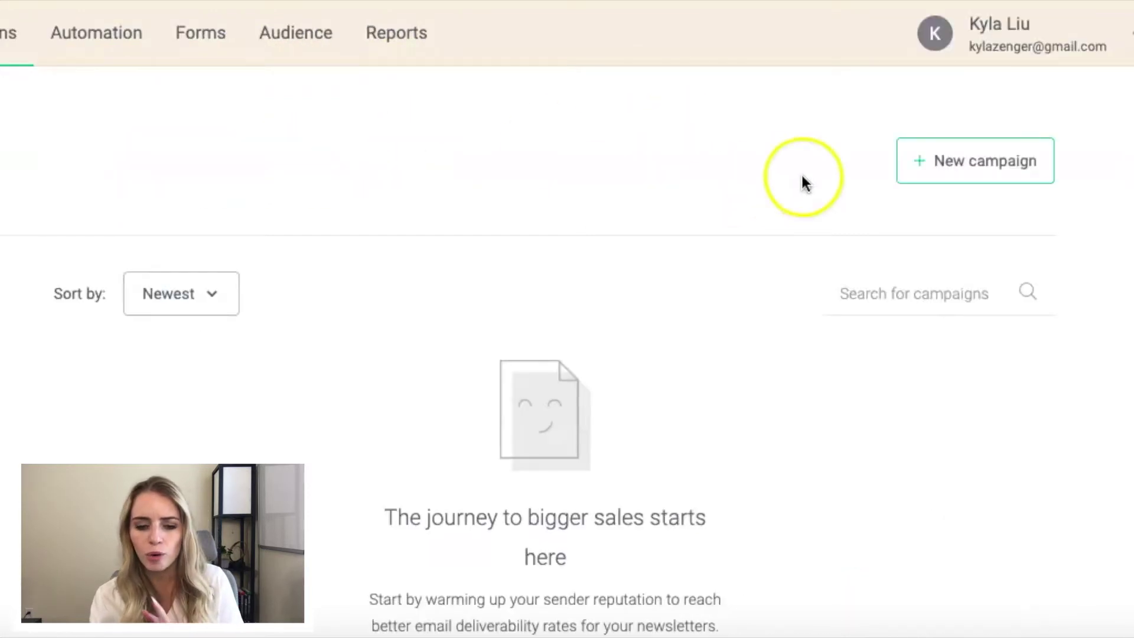
pyautogui.click(957, 183)
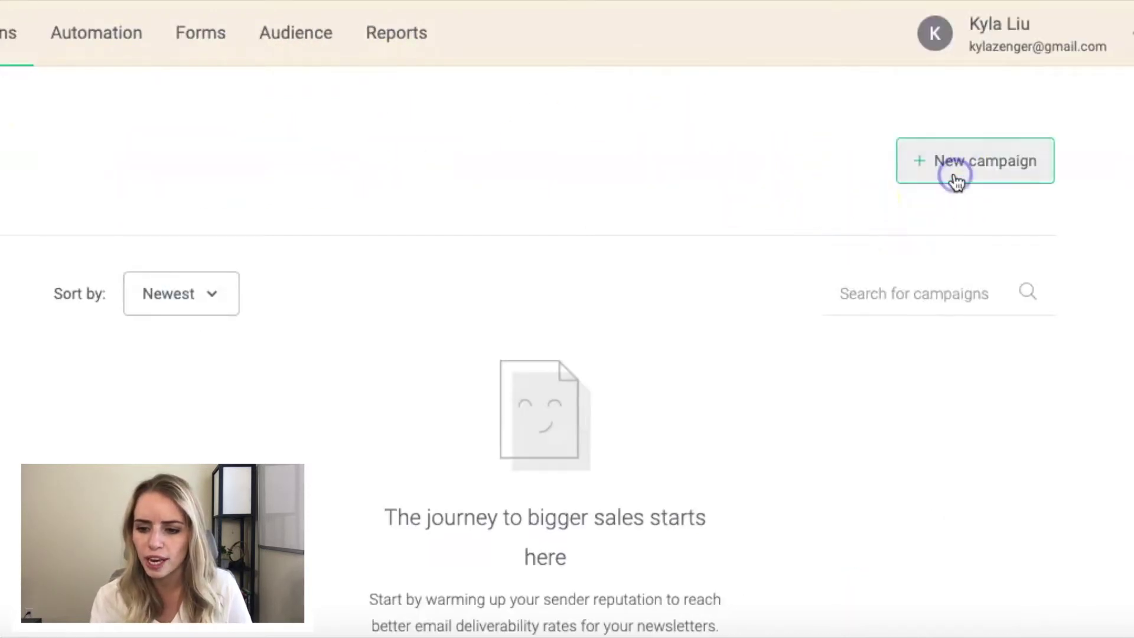
pyautogui.scroll(-2, 1086, 183)
pyautogui.scroll(-5, 1087, 183)
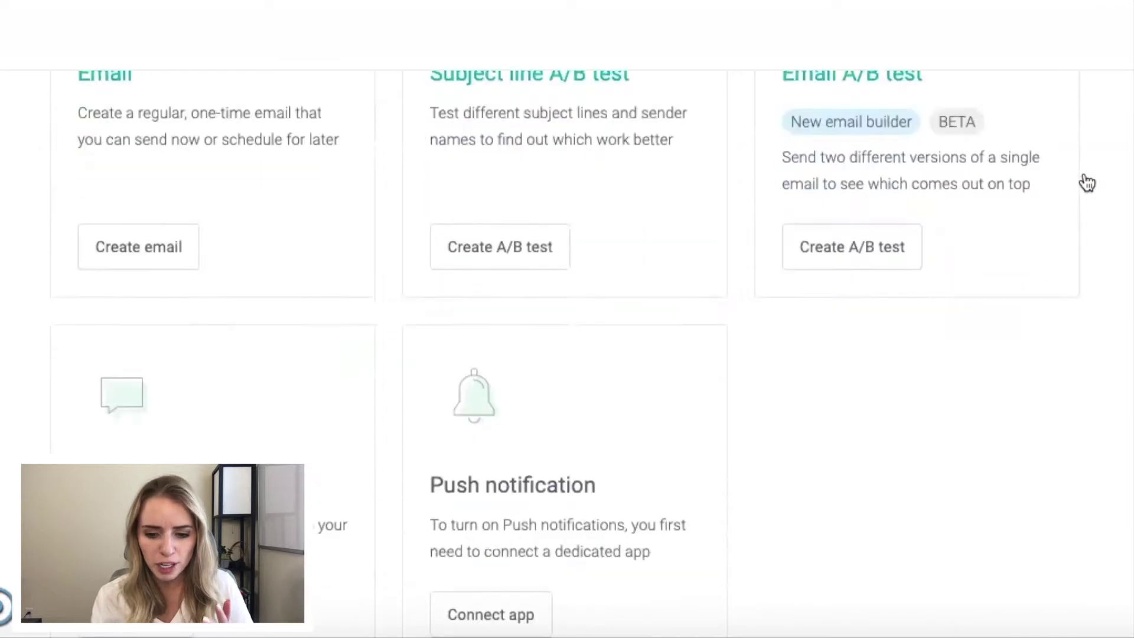
pyautogui.scroll(5, 1086, 183)
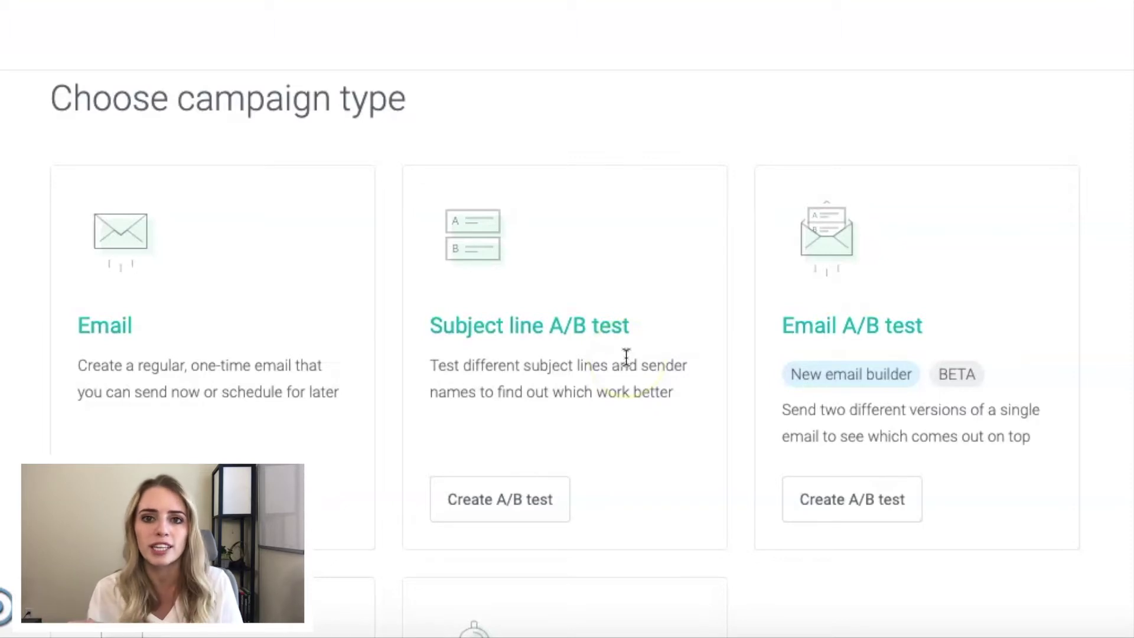
pyautogui.scroll(-3, 626, 358)
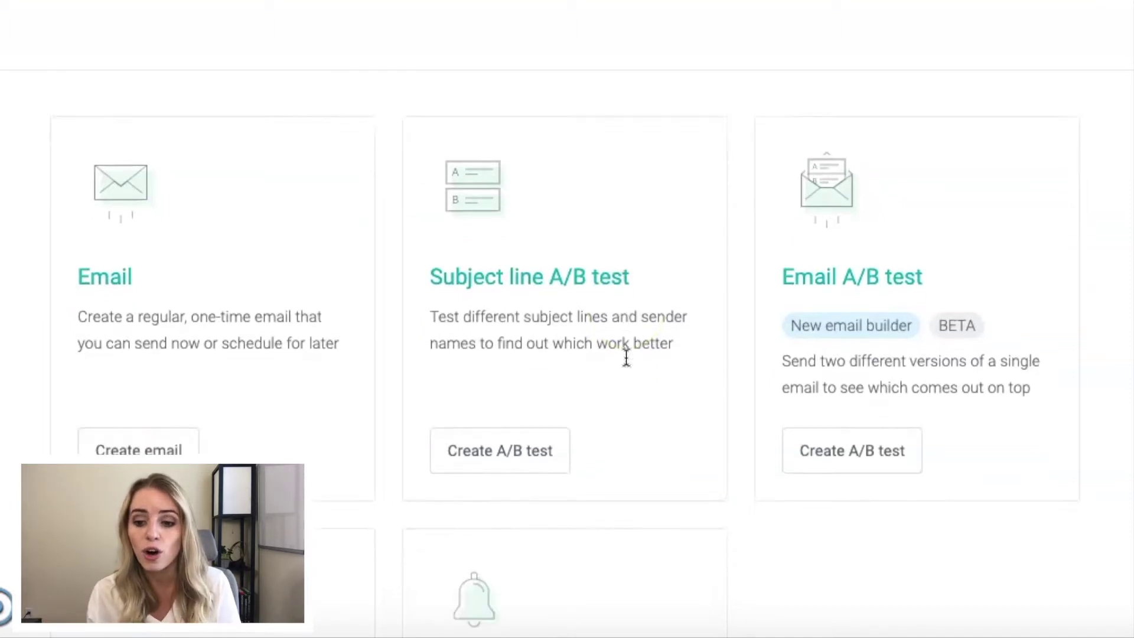
pyautogui.scroll(-5, 942, 210)
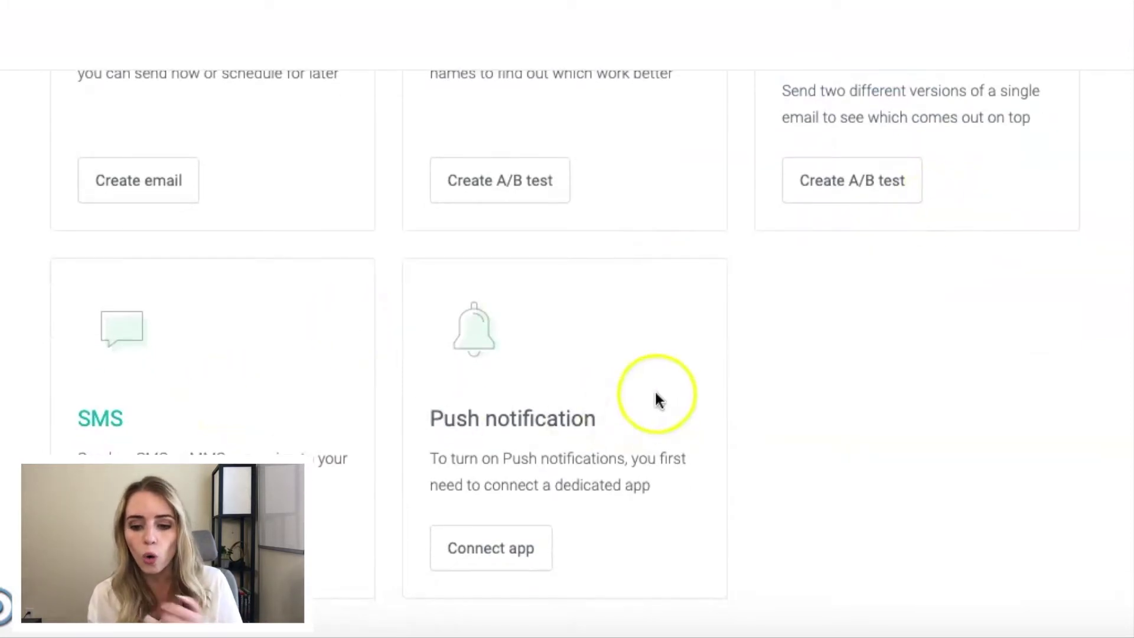
pyautogui.scroll(5, 656, 392)
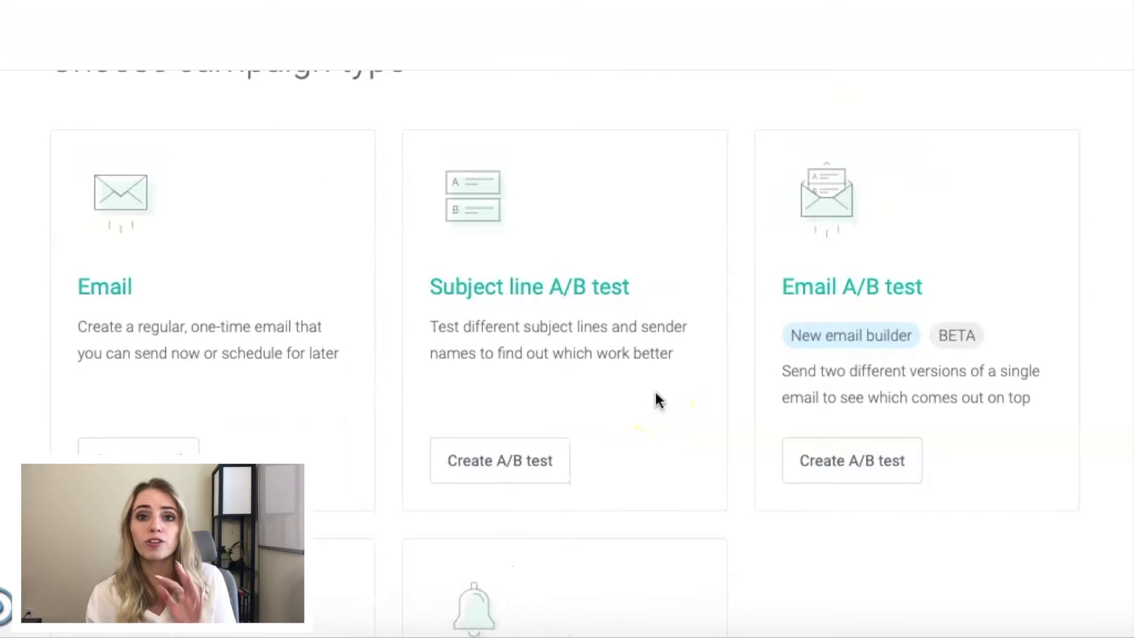
pyautogui.scroll(1, 658, 400)
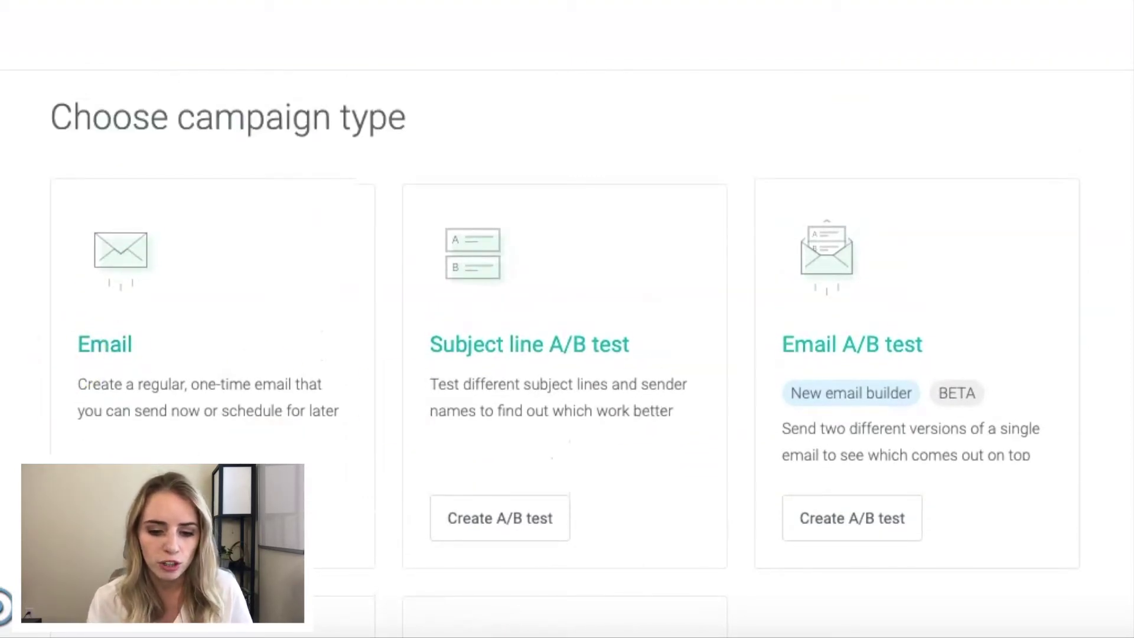
pyautogui.click(142, 518)
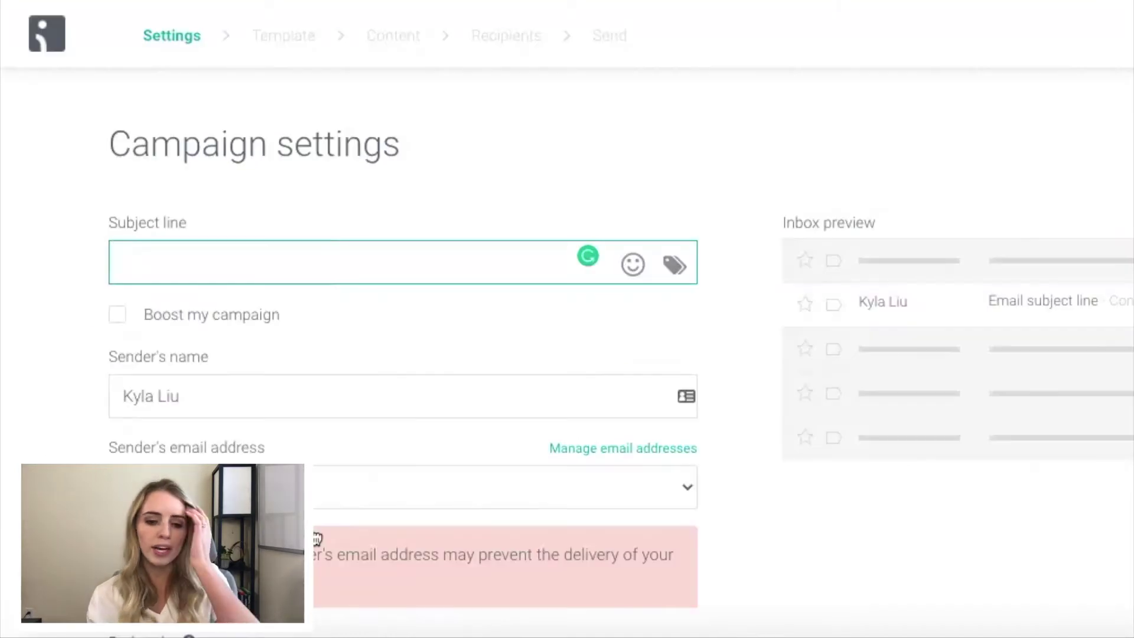
# Set the email campaign's subject line to "Special One-Time Discount For My Best Friends!"
pyautogui.click(339, 558)
pyautogui.click(395, 635)
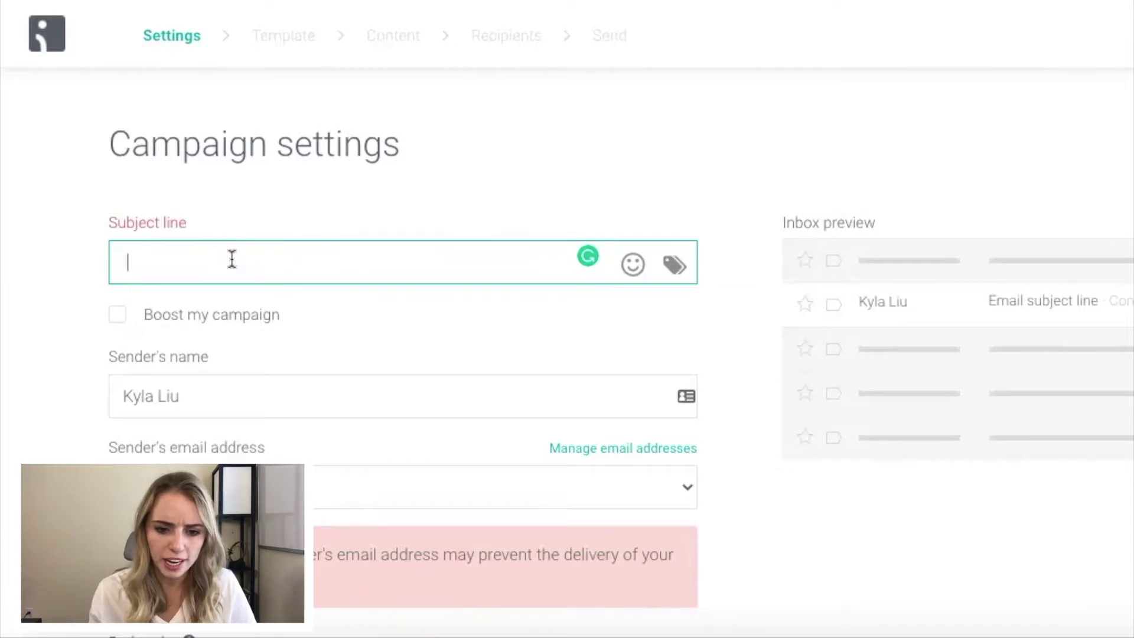
pyautogui.write('Special One-Time Discount For My Best Friends!')
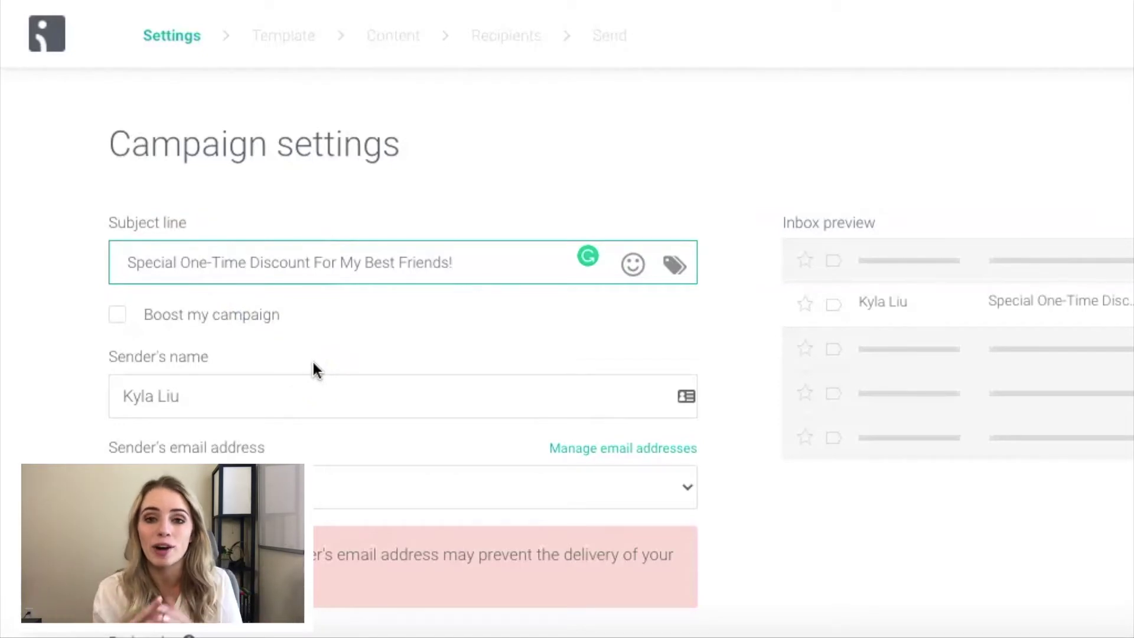
pyautogui.scroll(-3, 317, 369)
pyautogui.click(215, 253)
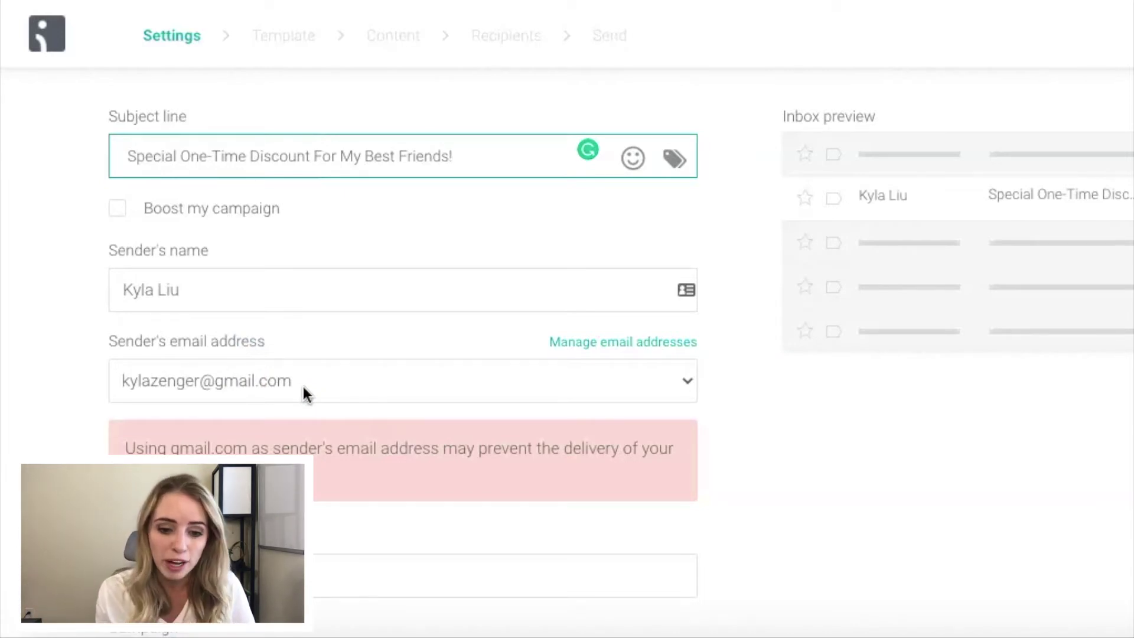
# Review the sender and preheader settings and enter "Discount" as the internal campaign name
pyautogui.click(429, 378)
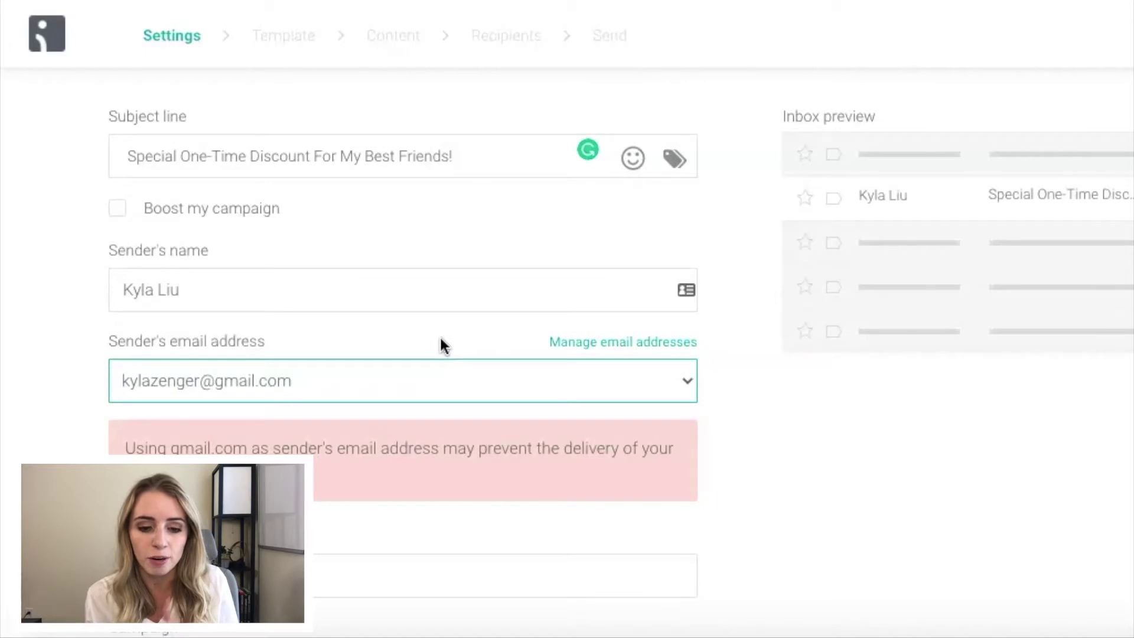
pyautogui.scroll(2, 443, 346)
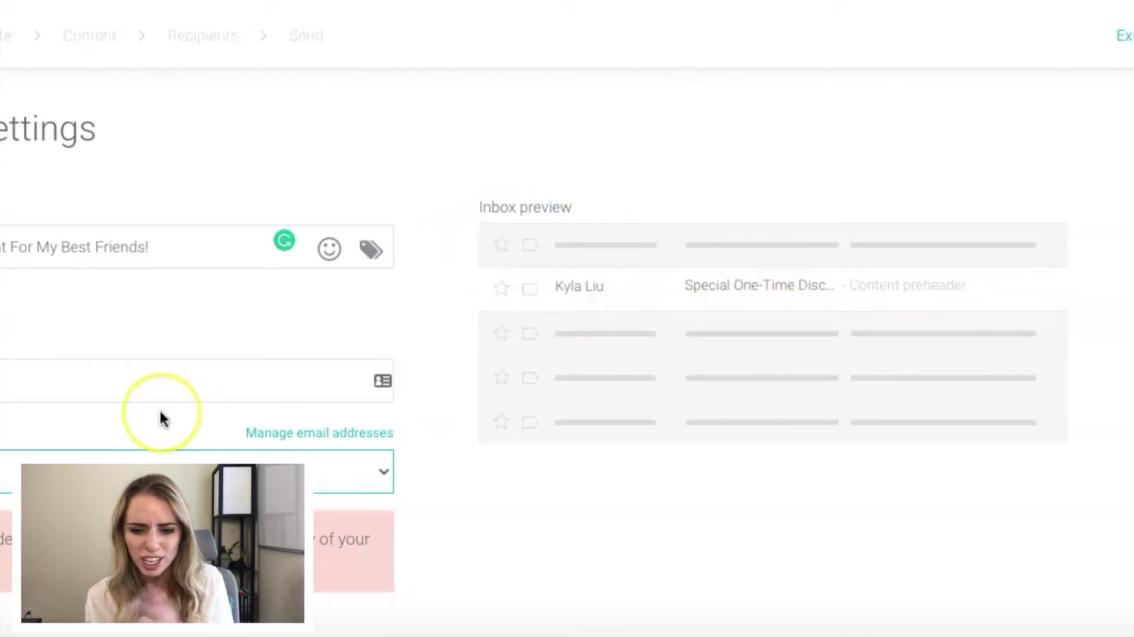
pyautogui.scroll(-5, 161, 414)
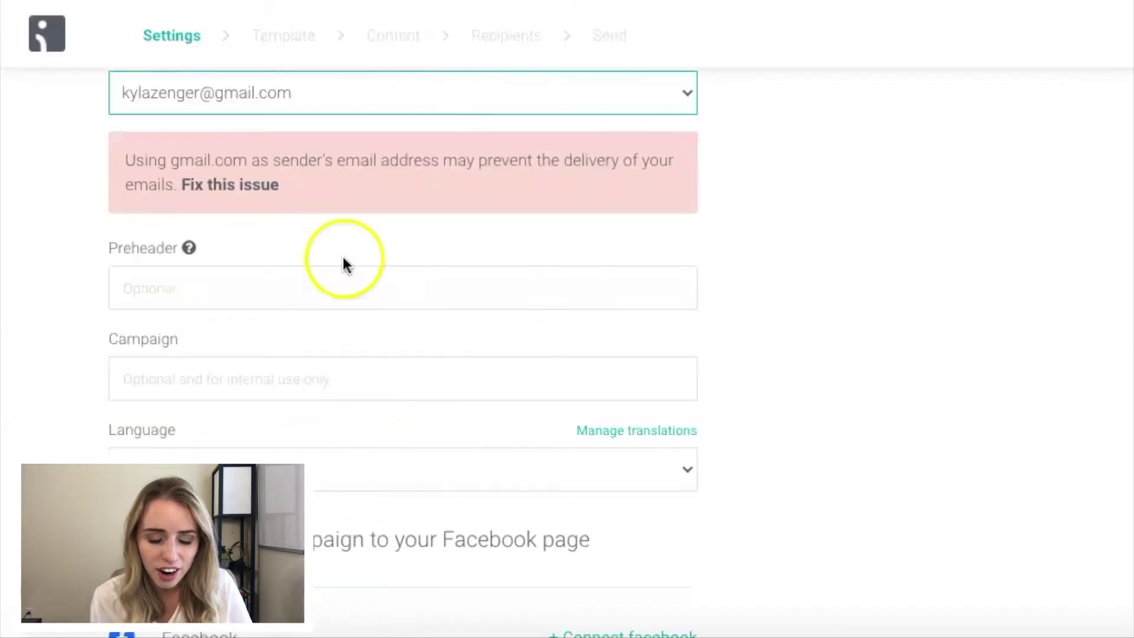
pyautogui.scroll(5, 282, 277)
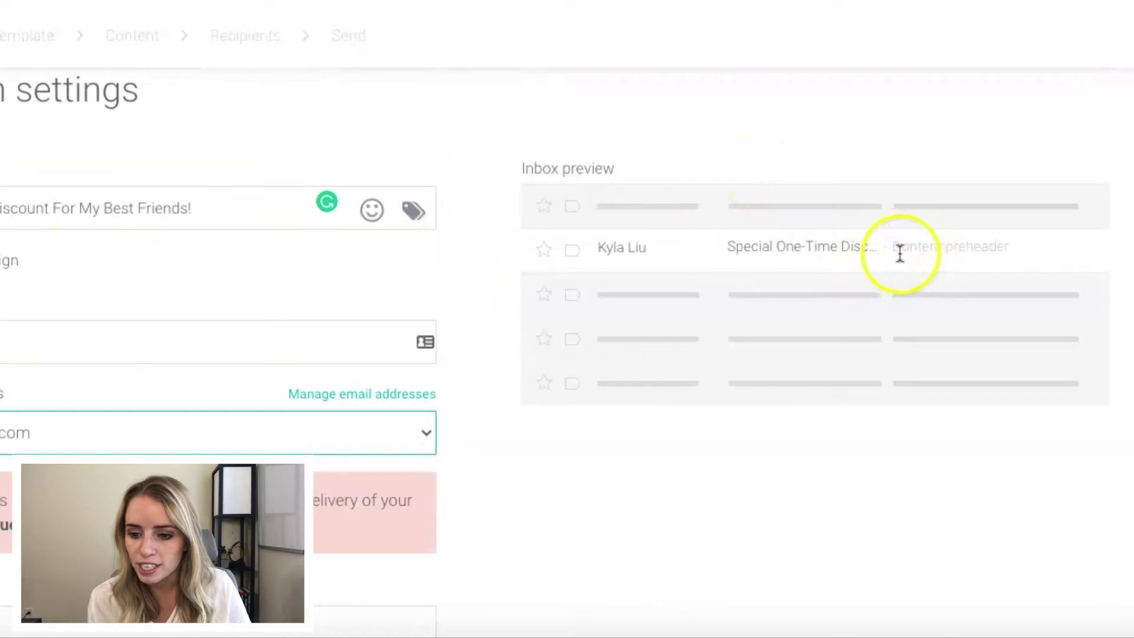
pyautogui.scroll(-5, 424, 454)
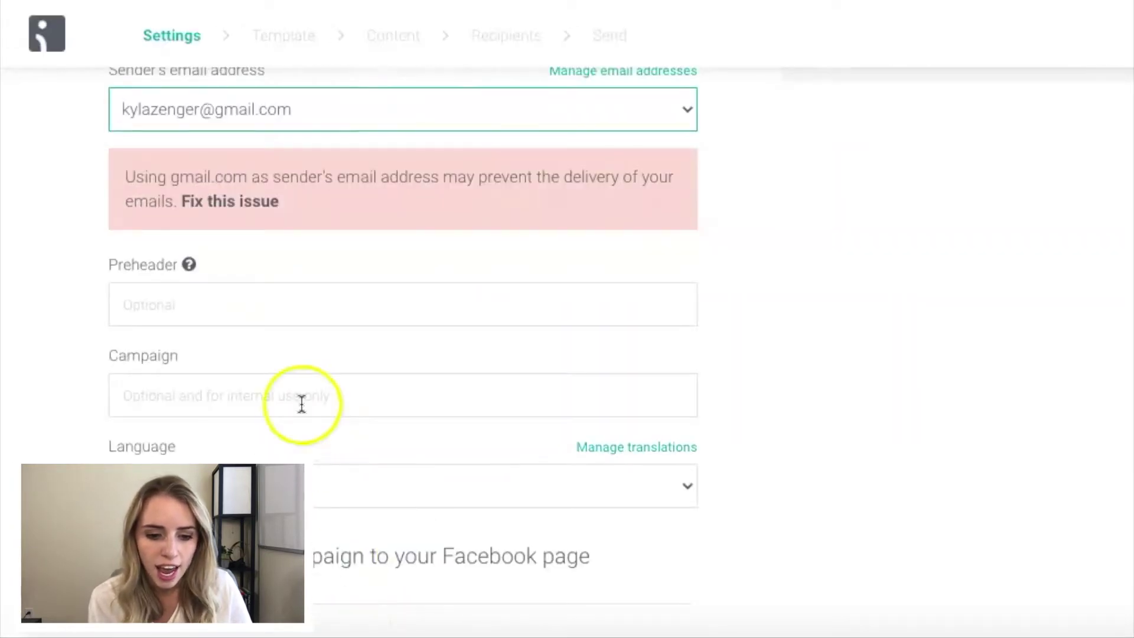
pyautogui.click(296, 408)
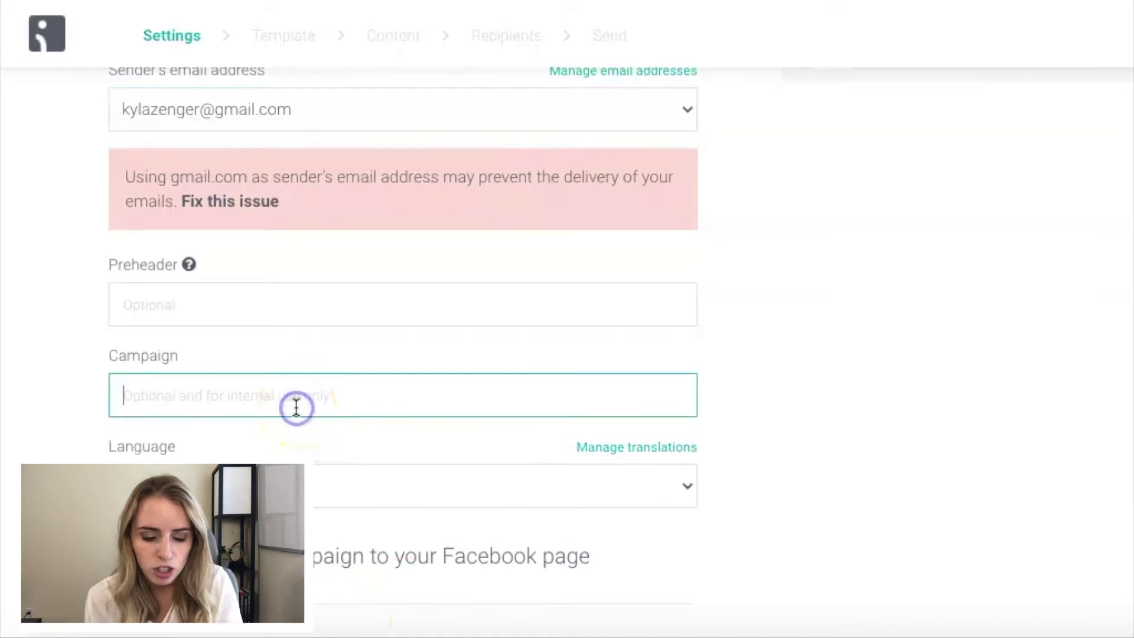
pyautogui.write('Discount')
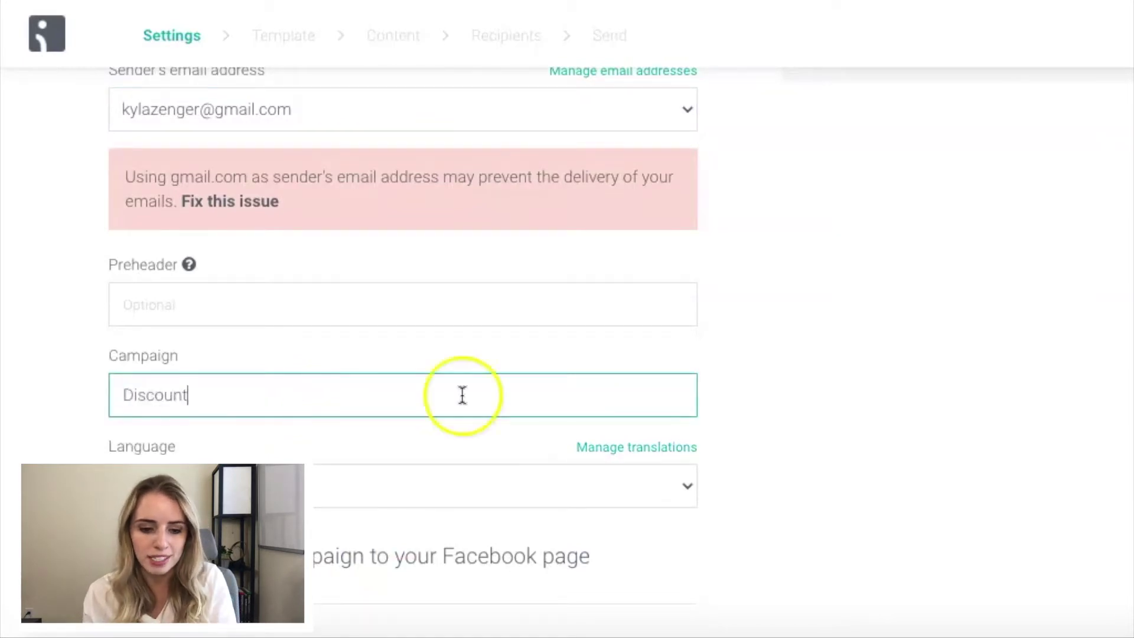
pyautogui.click(750, 387)
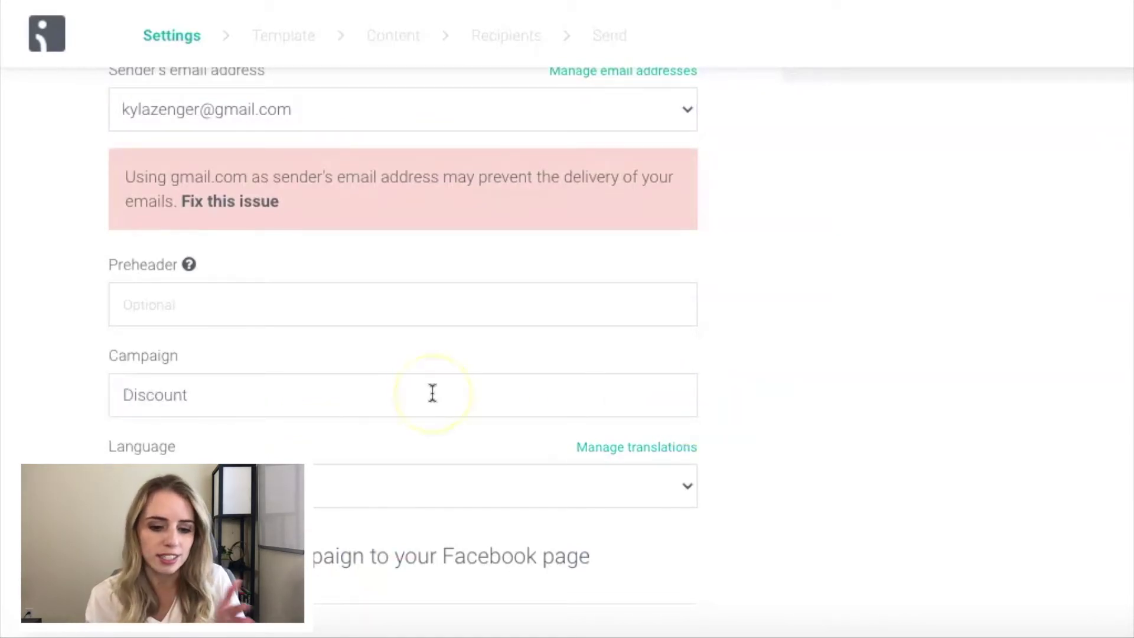
# Proceed to the template stage with English as the language and choose the new Email builder
pyautogui.scroll(-6, 432, 393)
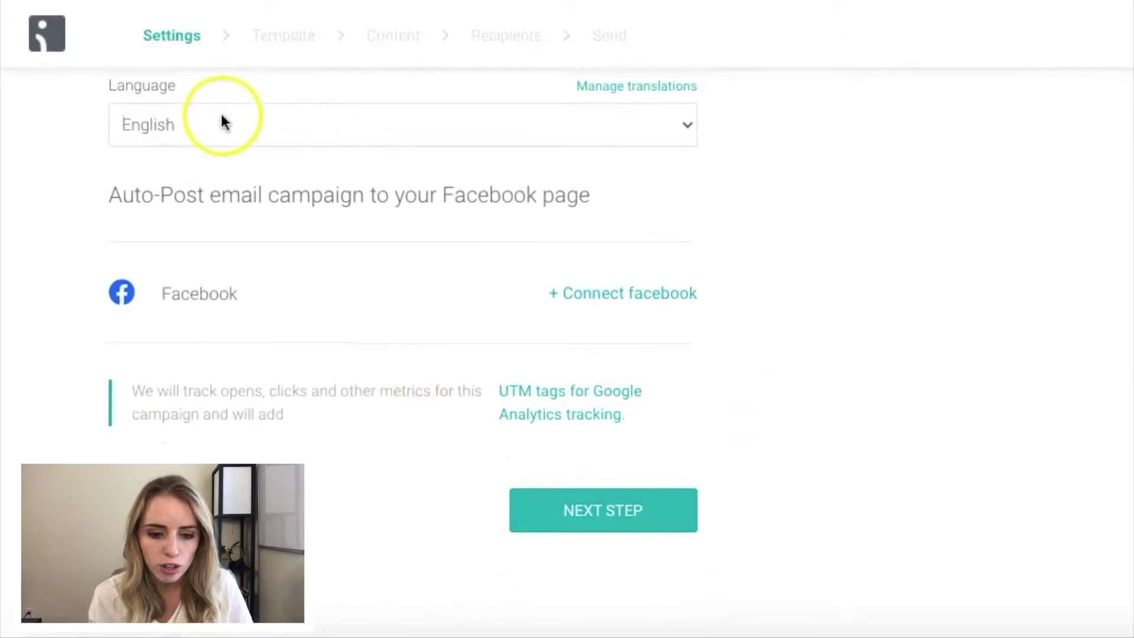
pyautogui.click(644, 520)
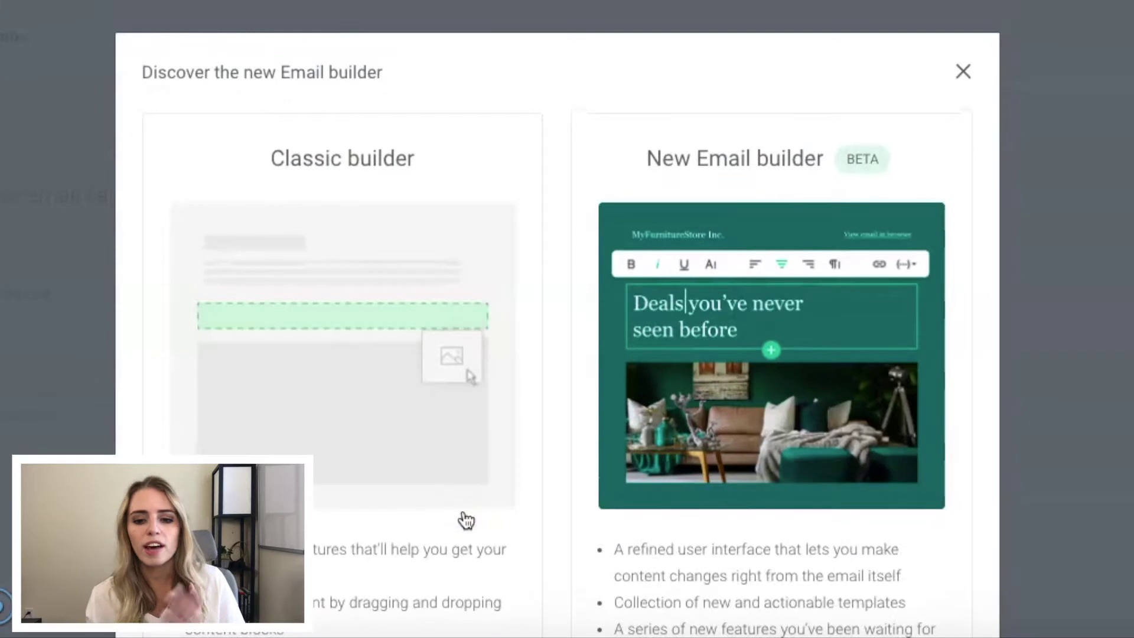
pyautogui.scroll(-1, 463, 508)
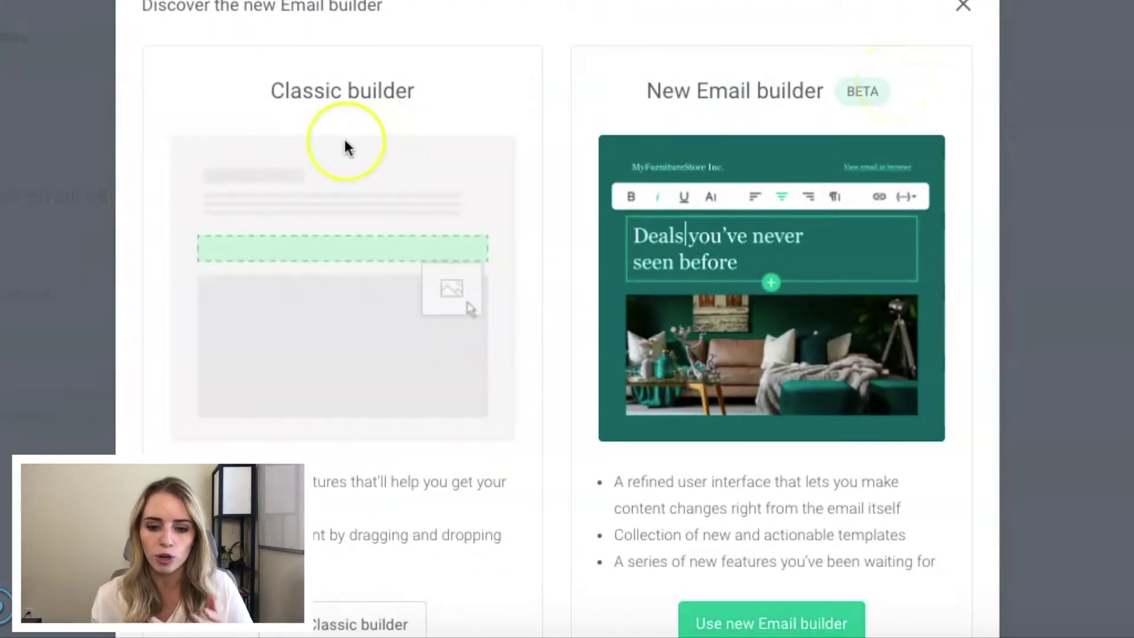
pyautogui.scroll(-1, 346, 145)
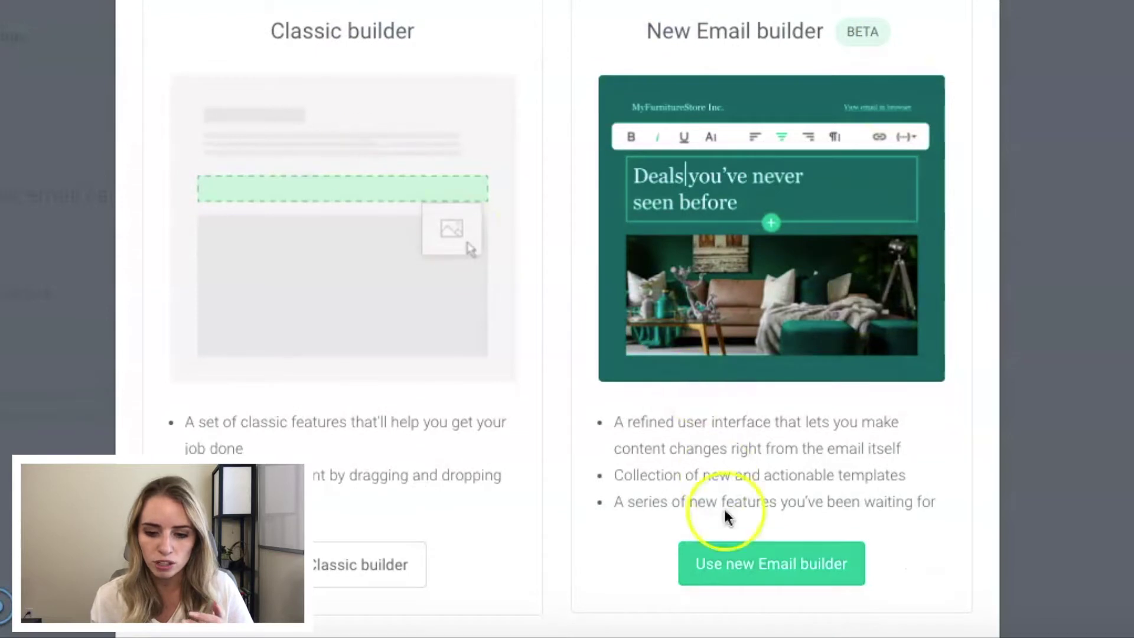
pyautogui.click(748, 577)
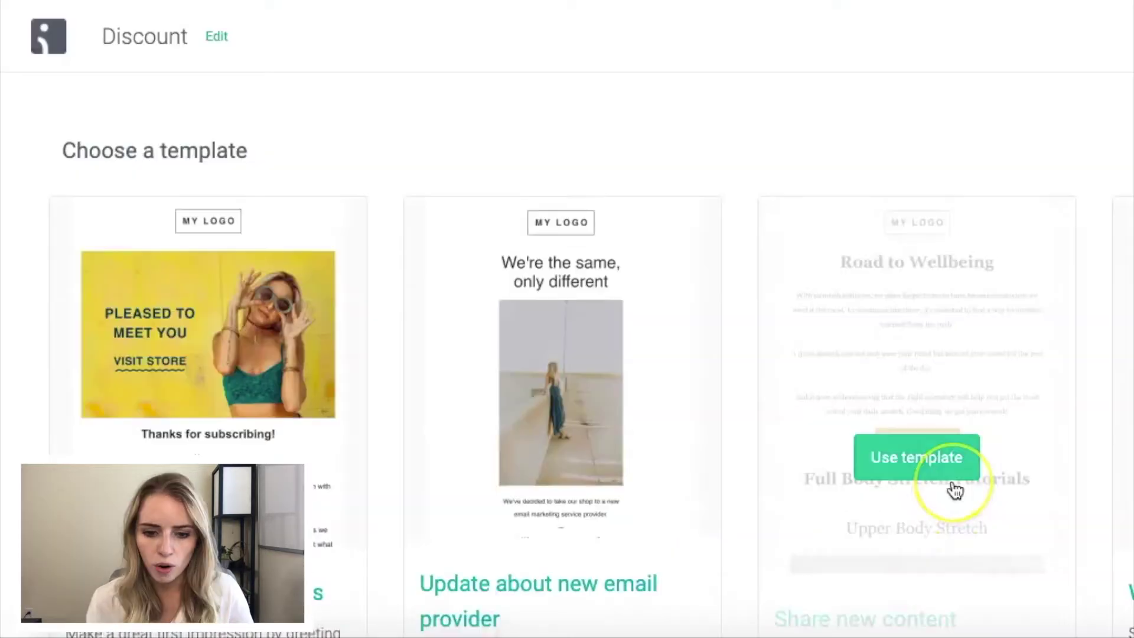
# Browse the email templates and use the "Announce a sale" template
pyautogui.scroll(-6, 952, 481)
pyautogui.scroll(-1, 955, 490)
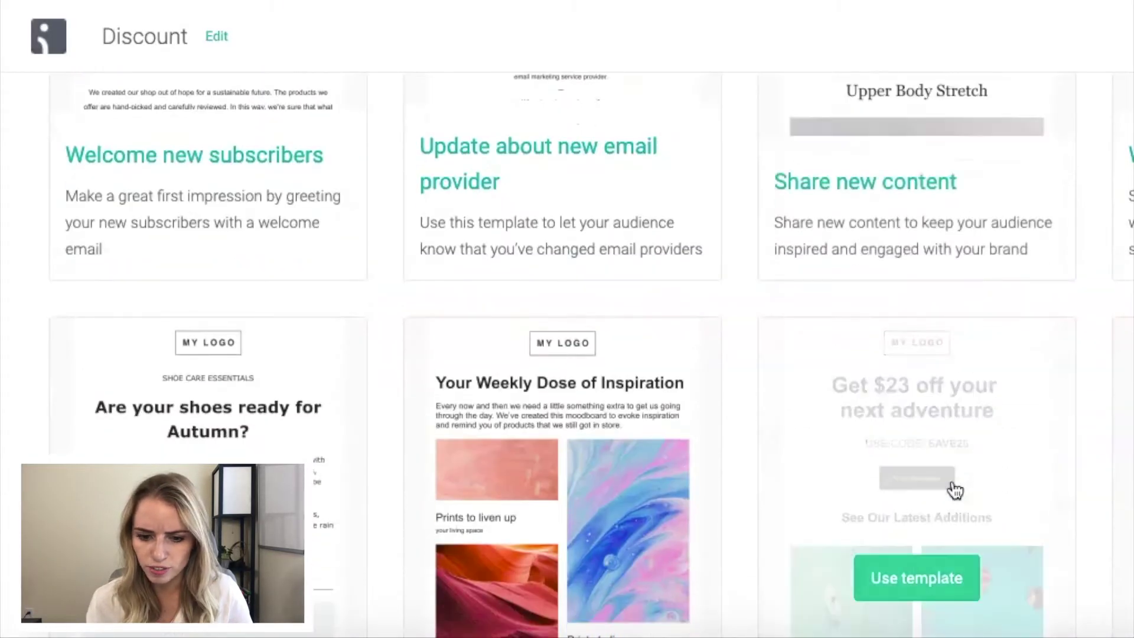
pyautogui.scroll(8, 955, 490)
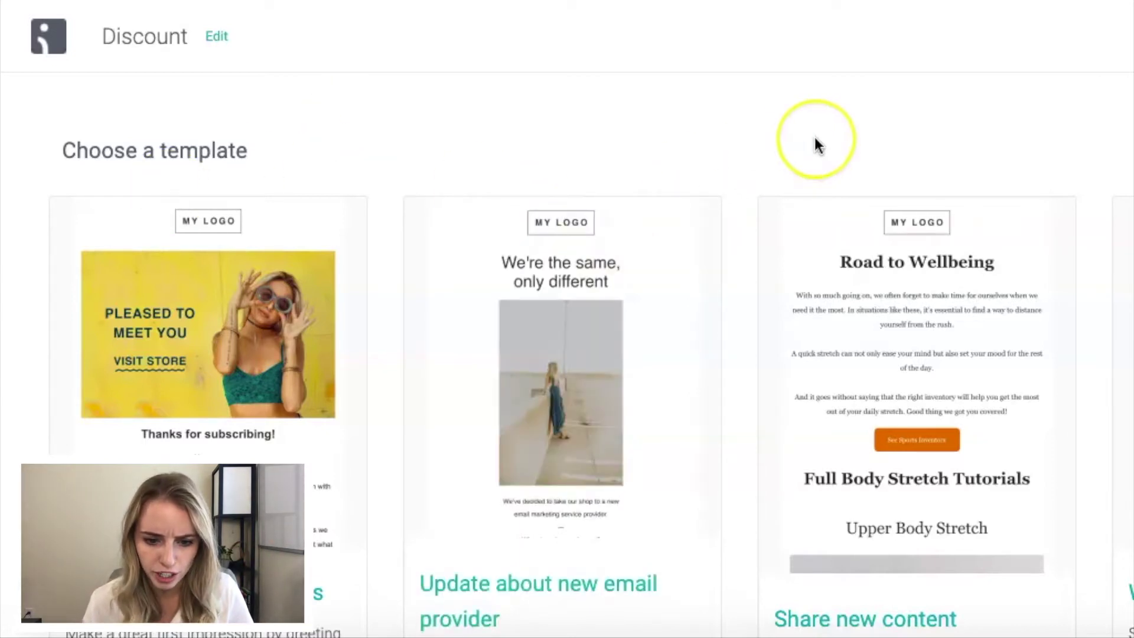
pyautogui.scroll(-10, 815, 144)
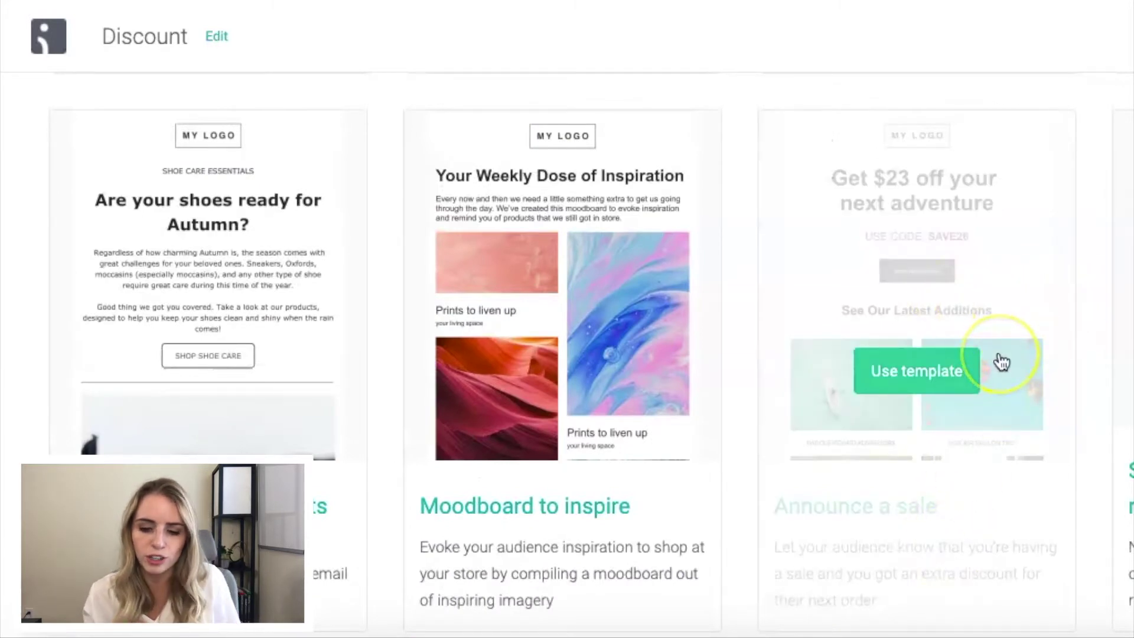
pyautogui.click(901, 383)
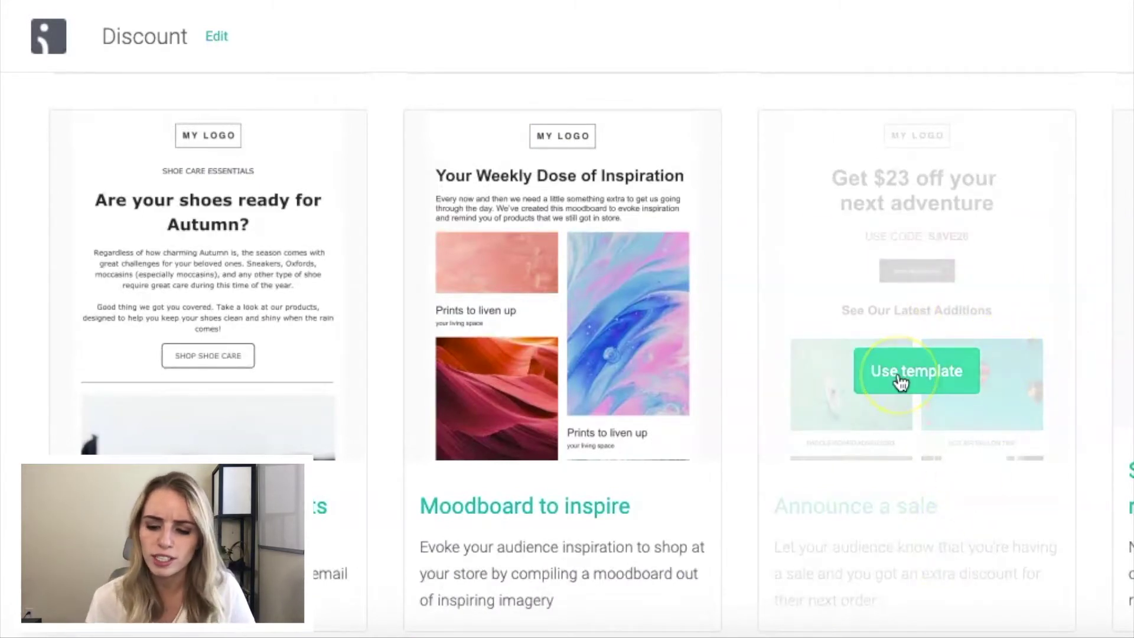
# Look through the template and replace the "MY LOGO" placeholder image with the circular brand logo
pyautogui.scroll(-10, 901, 383)
pyautogui.scroll(-3, 901, 382)
pyautogui.scroll(15, 900, 383)
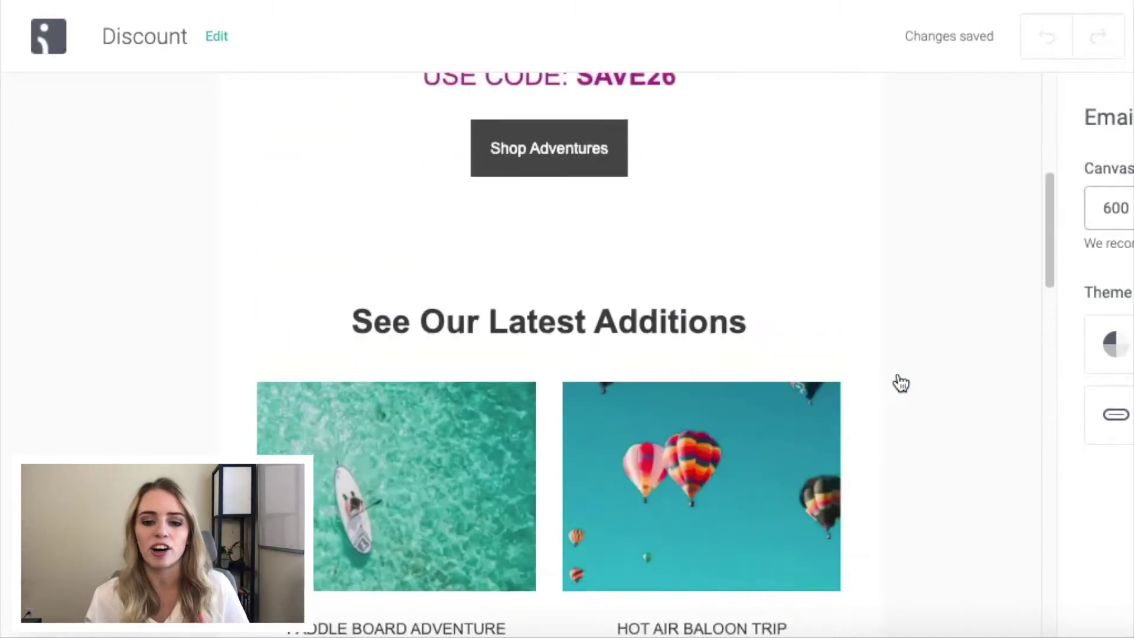
pyautogui.scroll(5, 901, 382)
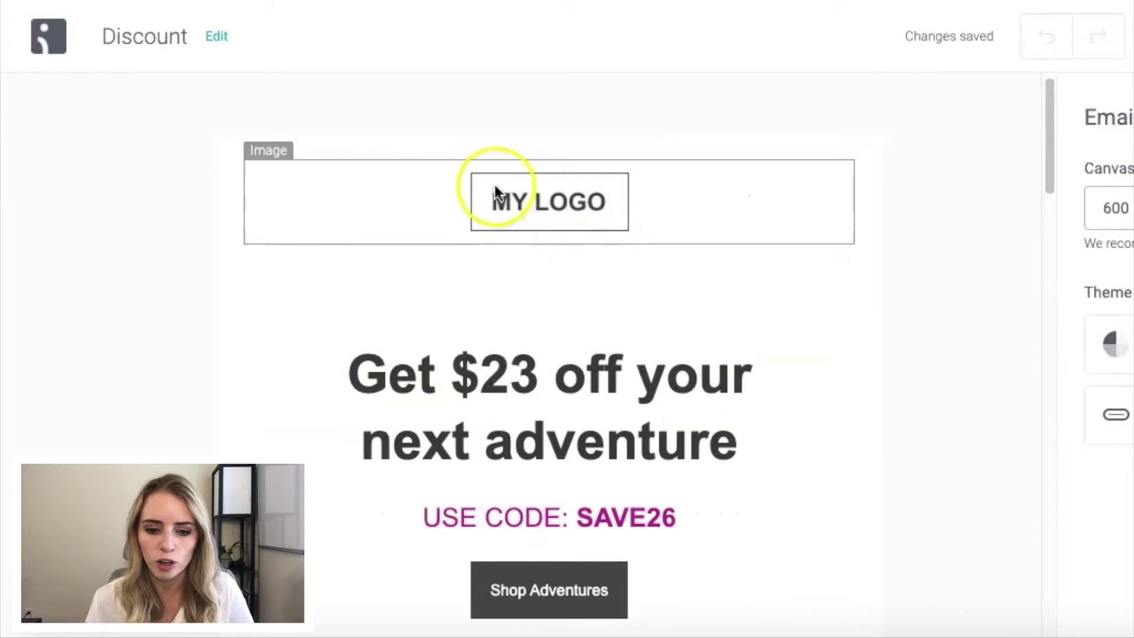
pyautogui.click(534, 201)
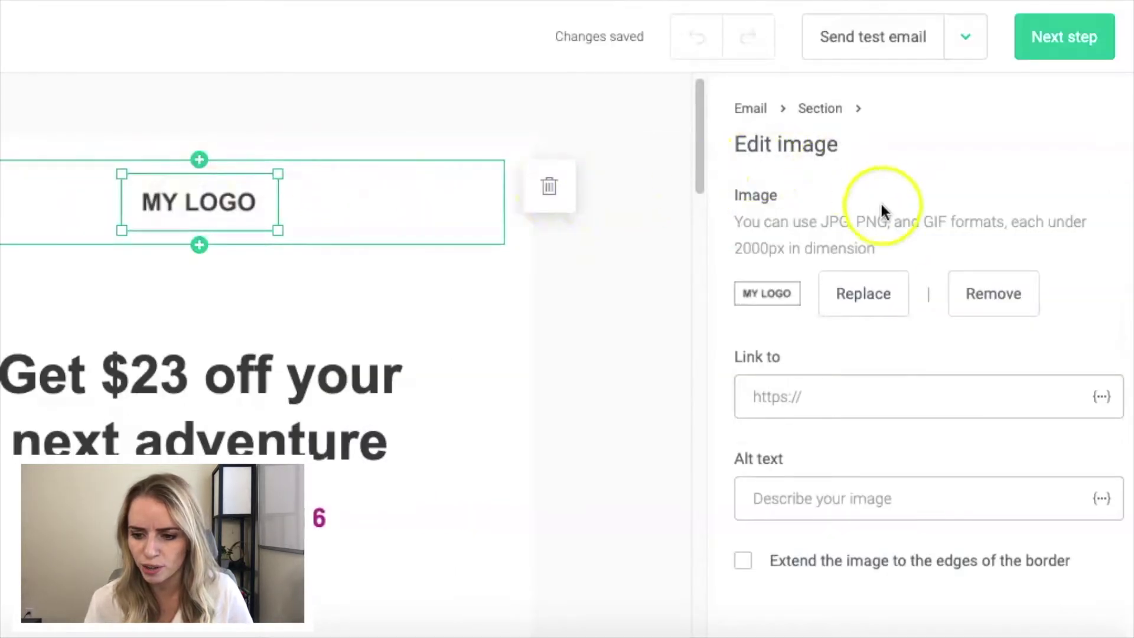
pyautogui.click(863, 296)
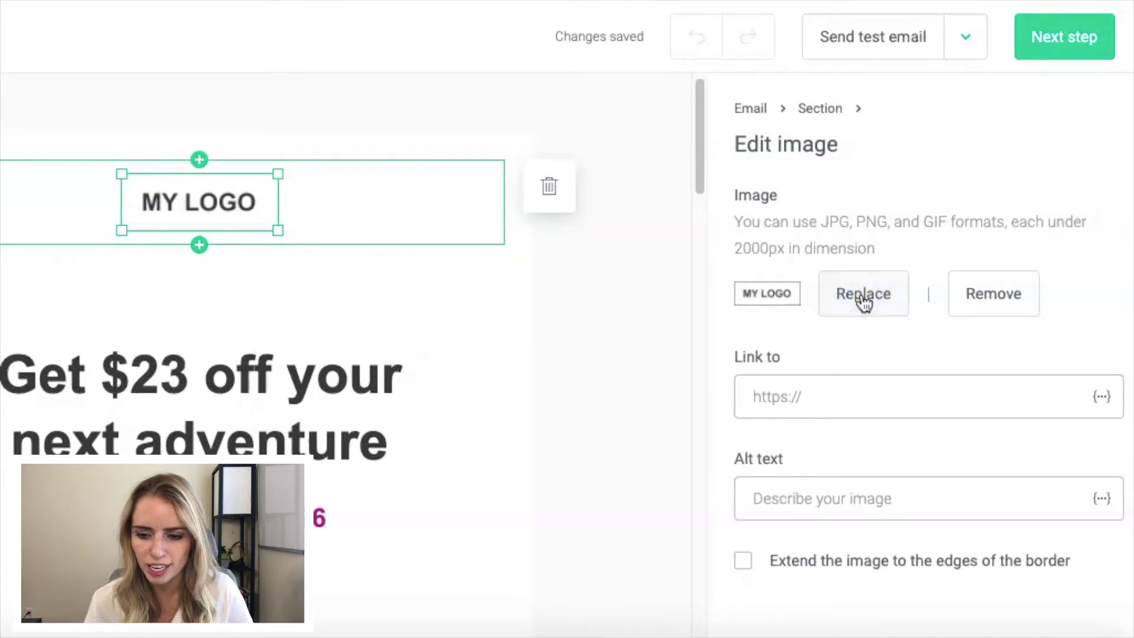
pyautogui.click(806, 437)
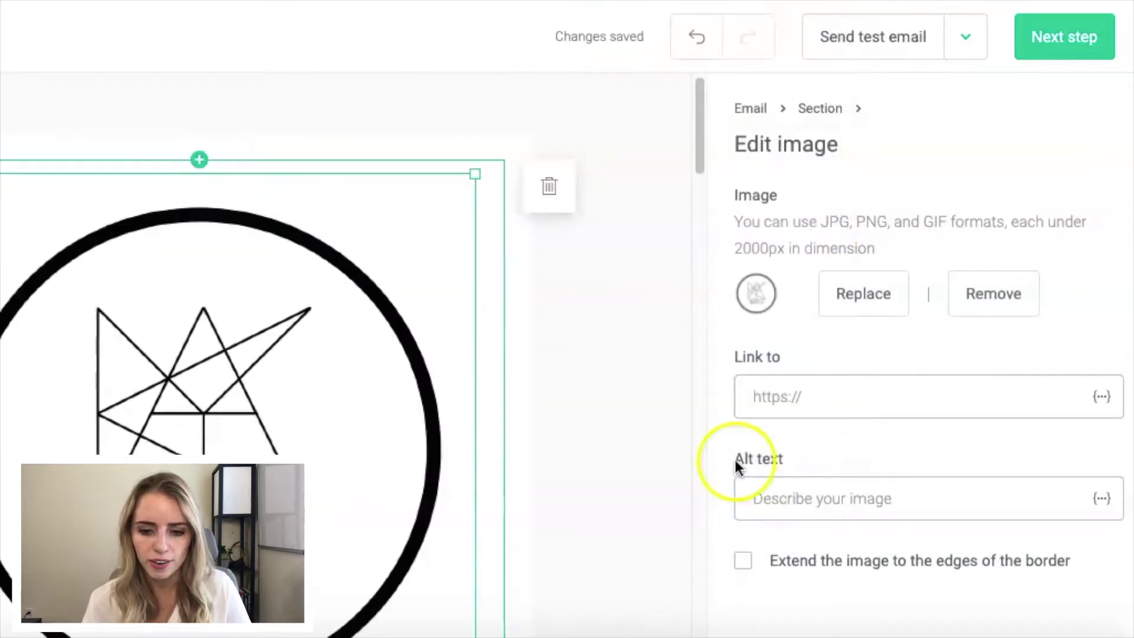
# Scale the oversized logo image down to a small emblem above the main heading
pyautogui.scroll(-2, 452, 496)
pyautogui.scroll(-1, 452, 496)
pyautogui.moveTo(469, 476); pyautogui.dragTo(172, 51)
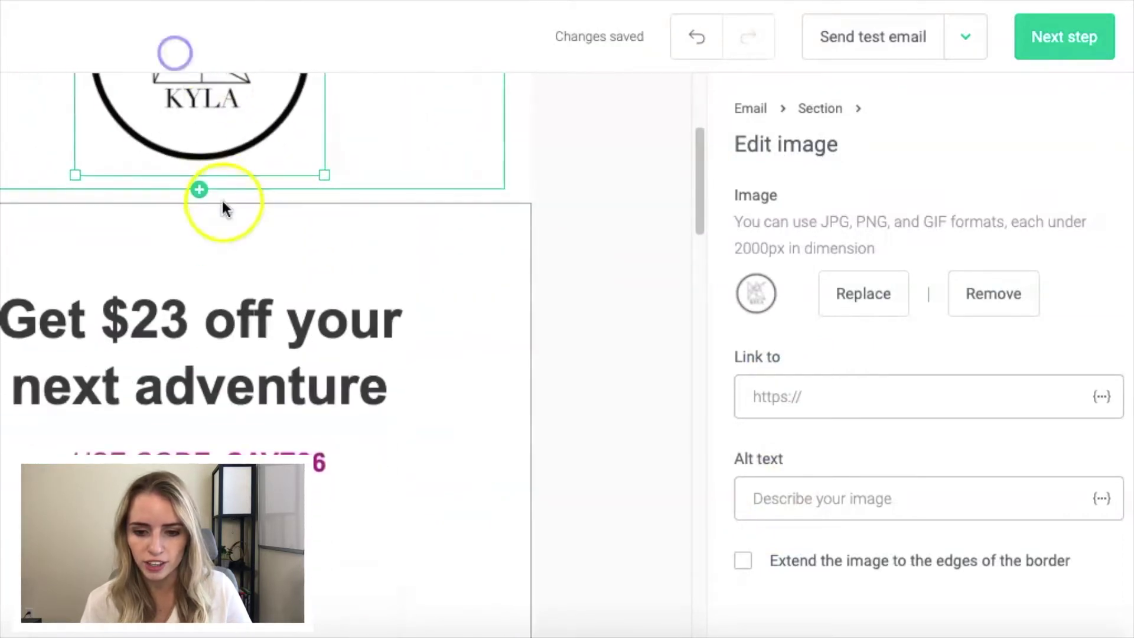
pyautogui.scroll(3, 223, 225)
pyautogui.moveTo(316, 352); pyautogui.dragTo(152, 136)
pyautogui.click(496, 367)
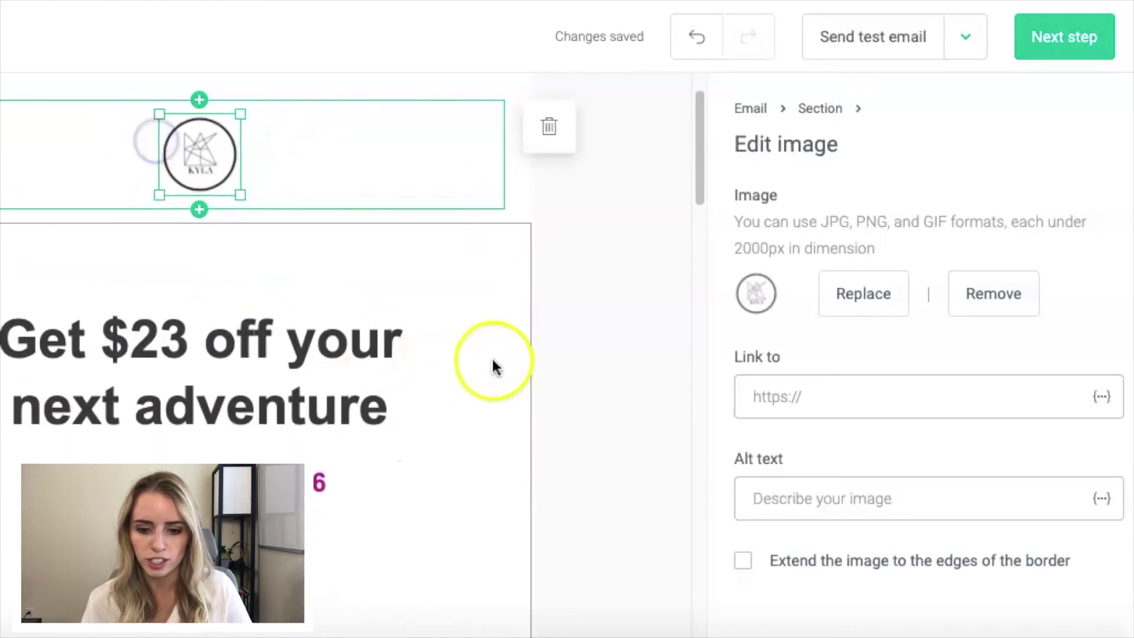
# Change the discount amount in the main heading to read "Get $10 off your next adventure"
pyautogui.click(190, 335)
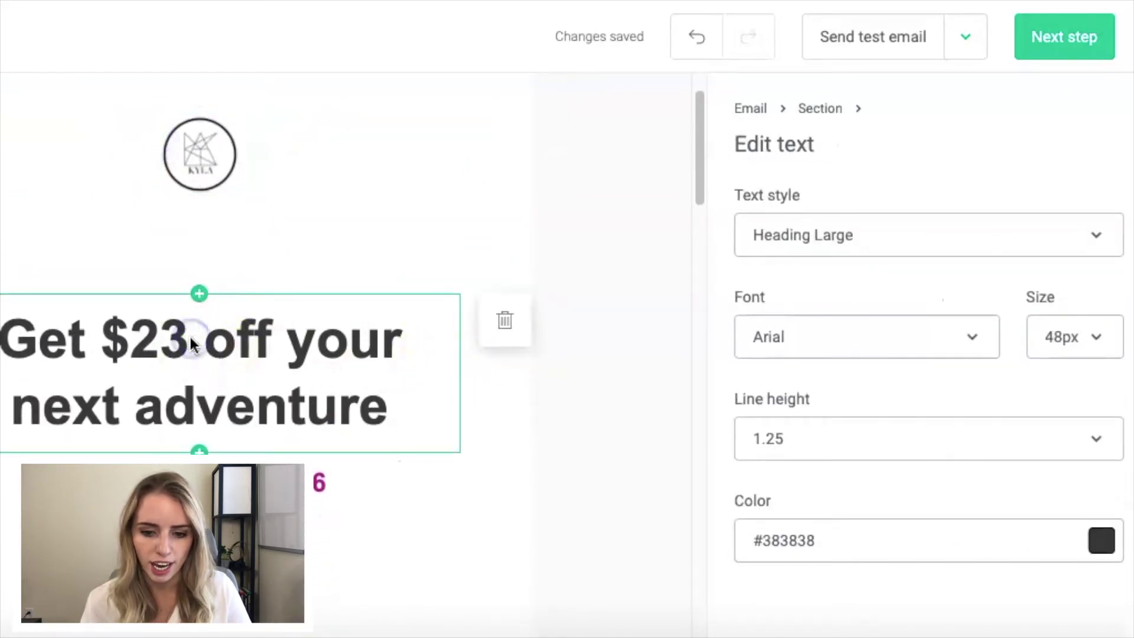
pyautogui.click(180, 333)
pyautogui.click(201, 340)
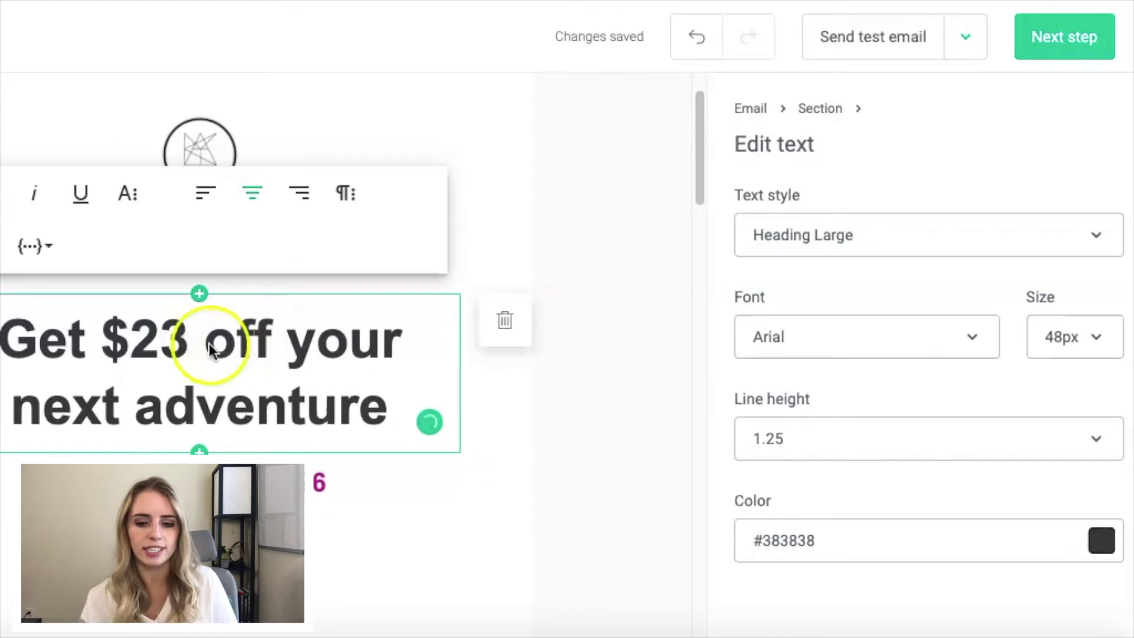
pyautogui.click(183, 330)
pyautogui.press('BackSpace')
pyautogui.press('BackSpace')
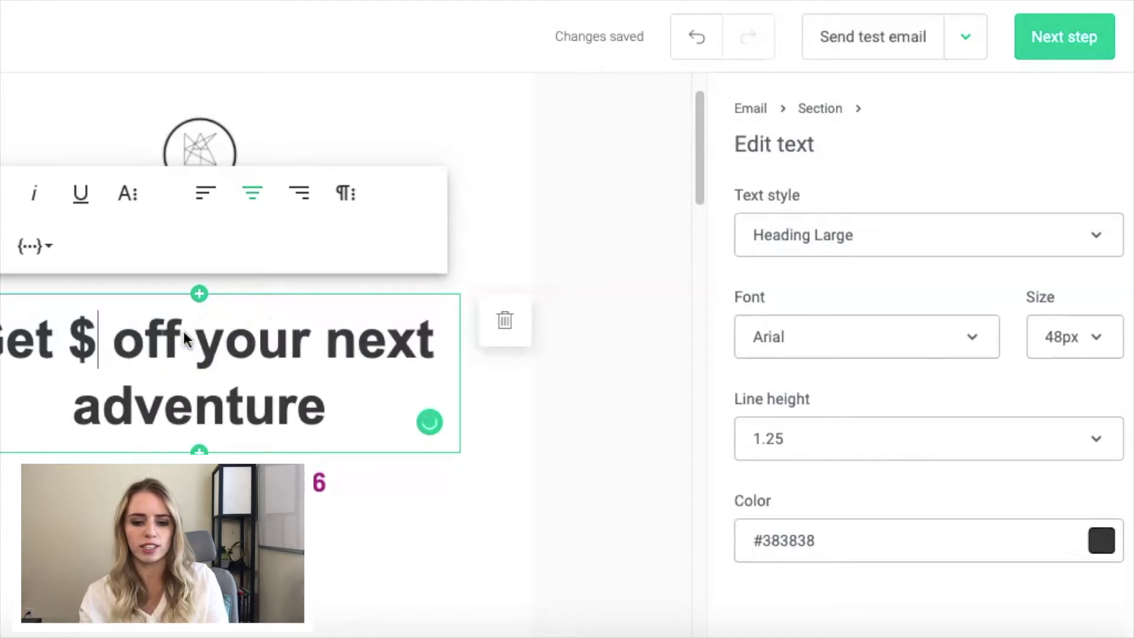
pyautogui.write('10')
pyautogui.click(386, 404)
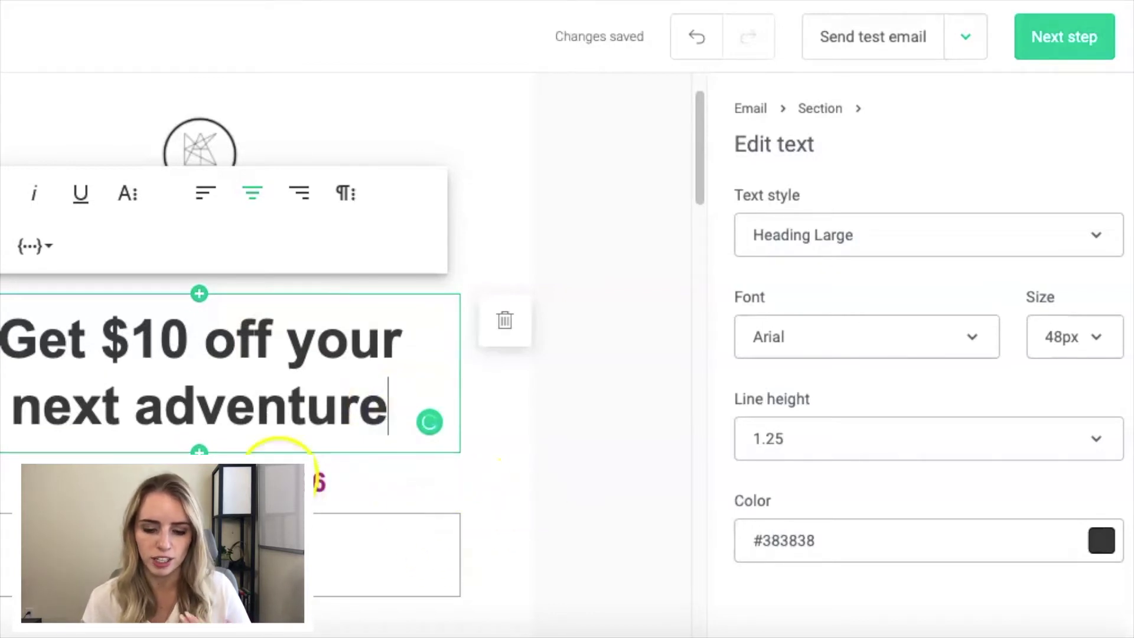
# Change the text of the button below the discount code to "Get Your Discount now!"
pyautogui.click(354, 479)
pyautogui.scroll(-1, 353, 471)
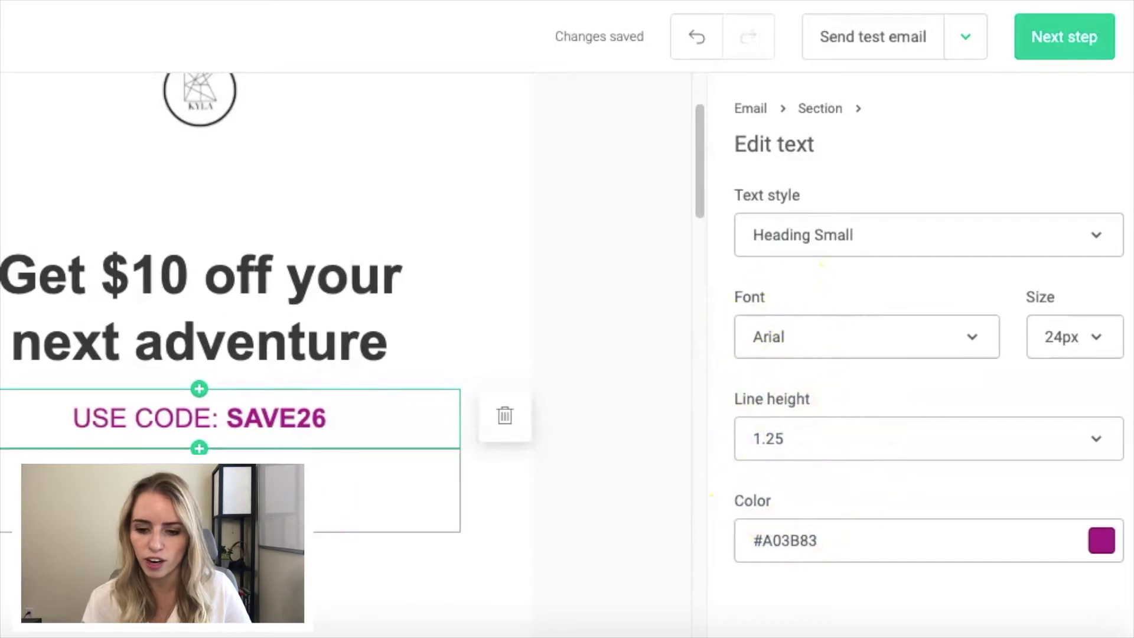
pyautogui.click(313, 506)
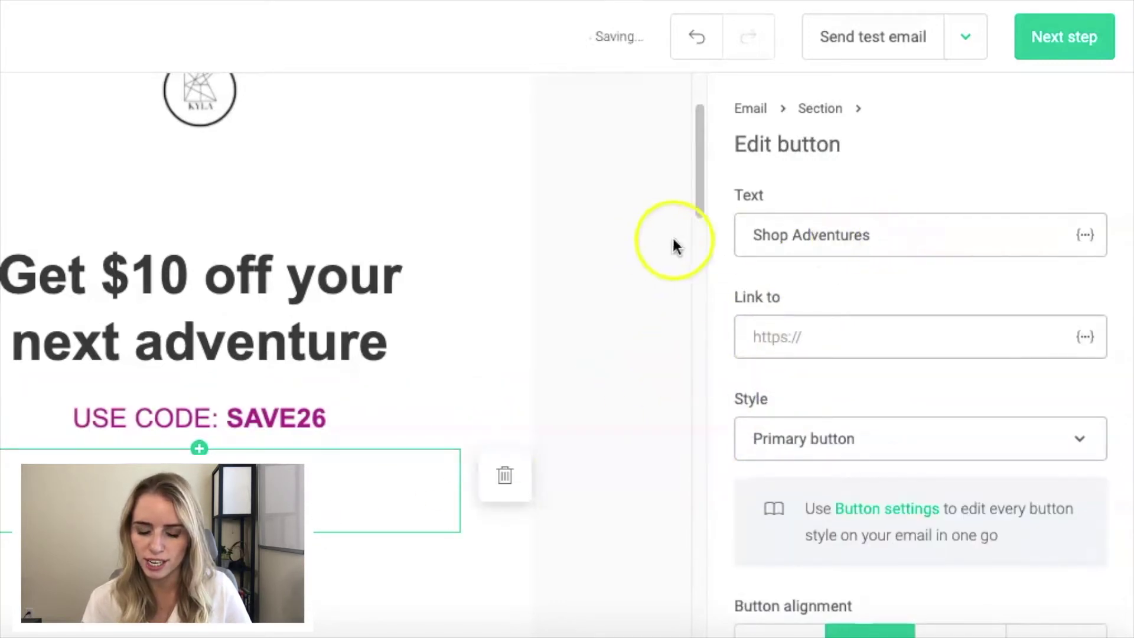
pyautogui.moveTo(904, 240); pyautogui.dragTo(742, 233)
pyautogui.write('Get Your Discount now!')
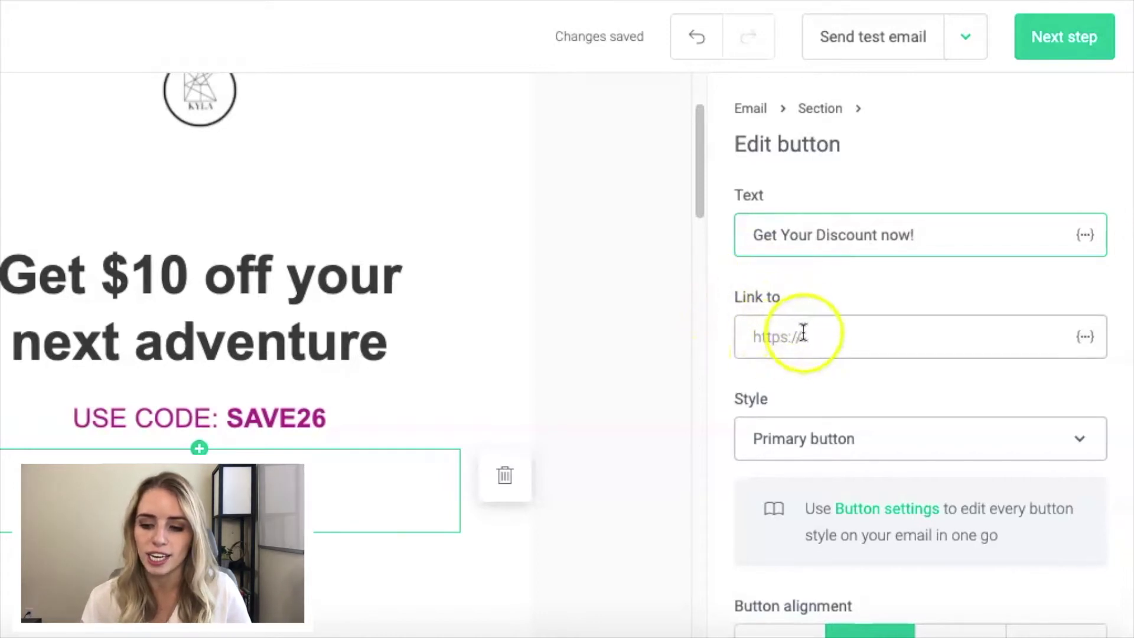
# Examine the button's link and style settings and the product images under "See Our Latest Additions"
pyautogui.scroll(-1, 703, 341)
pyautogui.scroll(-1, 865, 392)
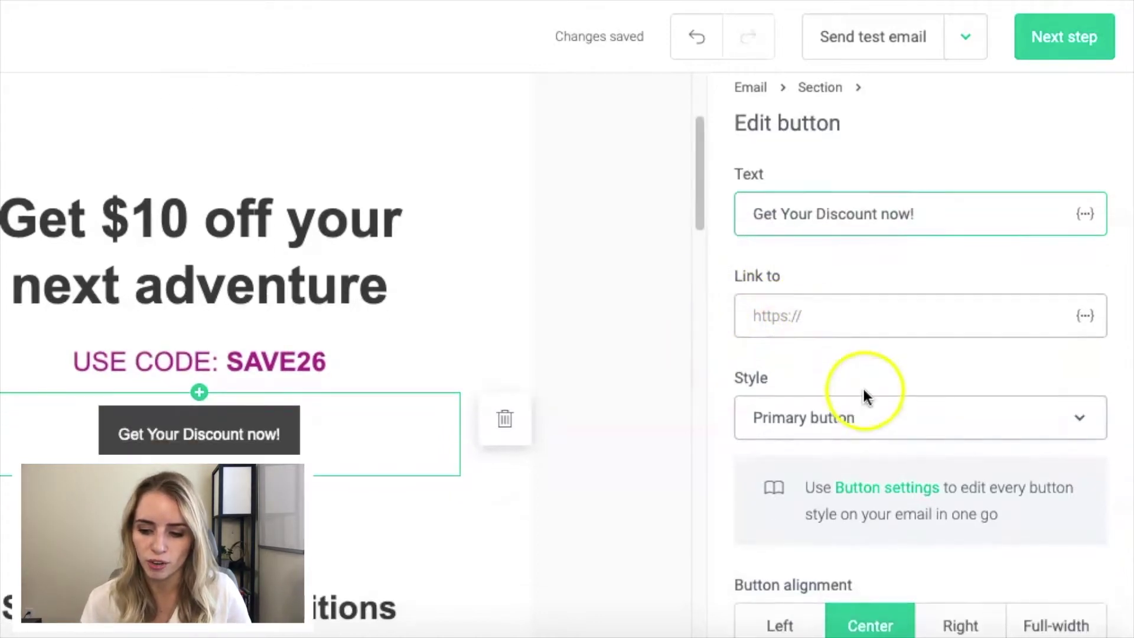
pyautogui.scroll(1, 856, 430)
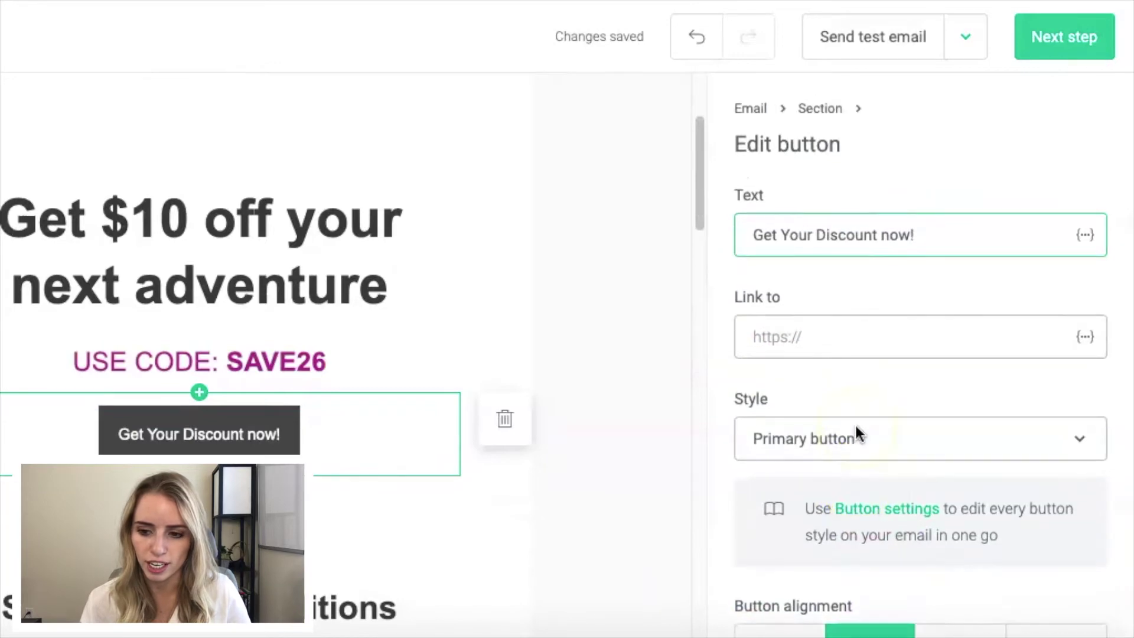
pyautogui.scroll(-4, 413, 447)
pyautogui.scroll(-4, 413, 448)
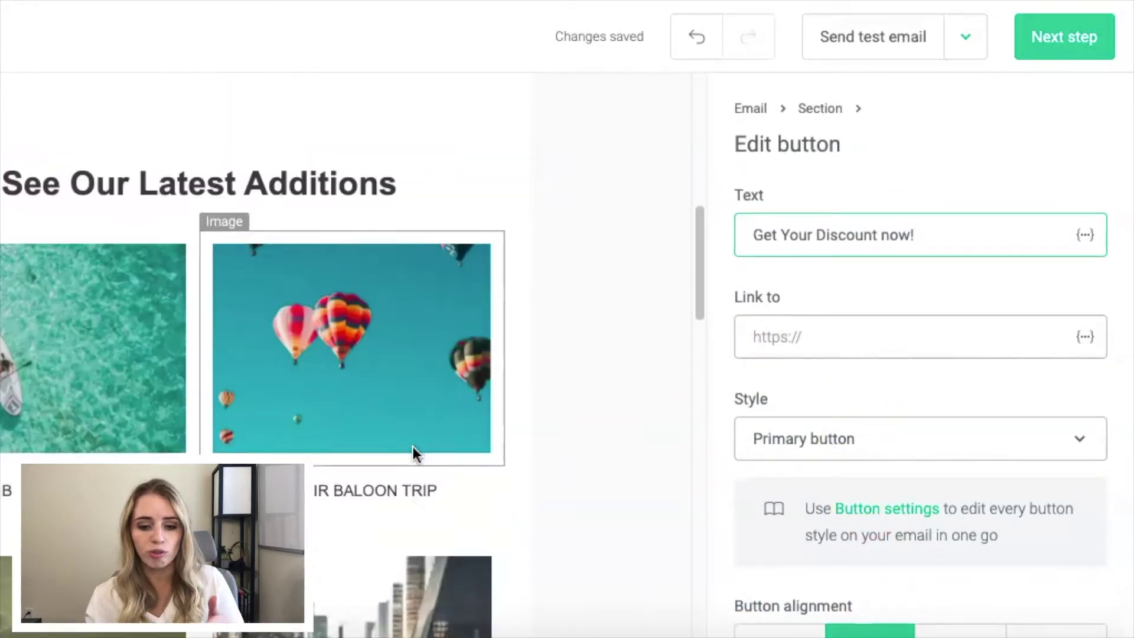
pyautogui.scroll(-6, 413, 447)
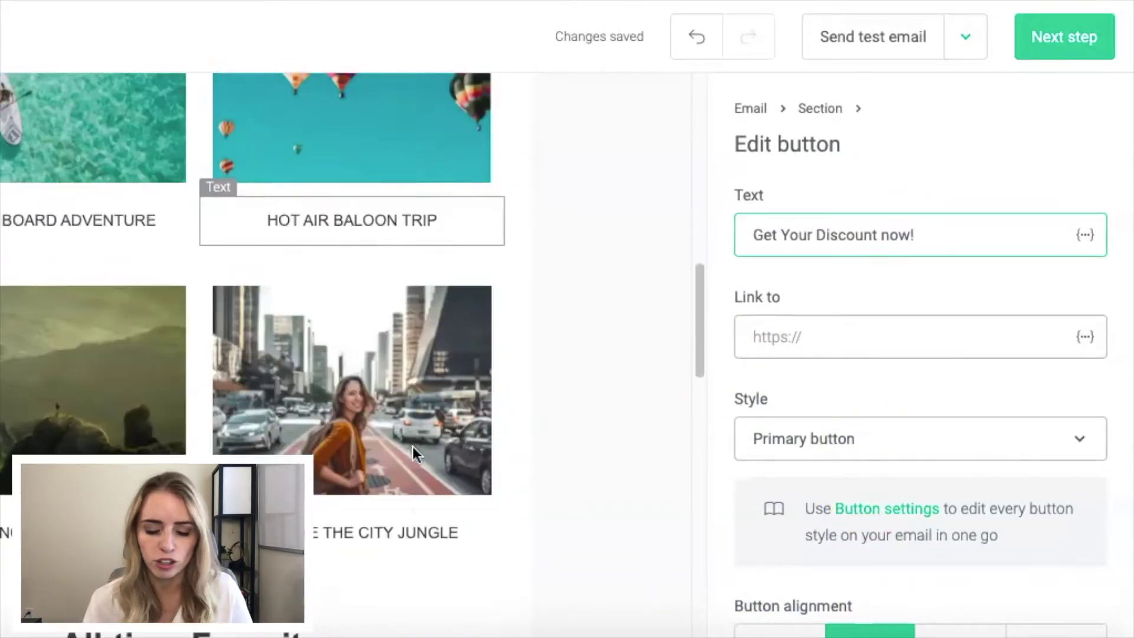
# Finish editing the email content and continue to the campaign's recipient selection
pyautogui.scroll(18, 412, 444)
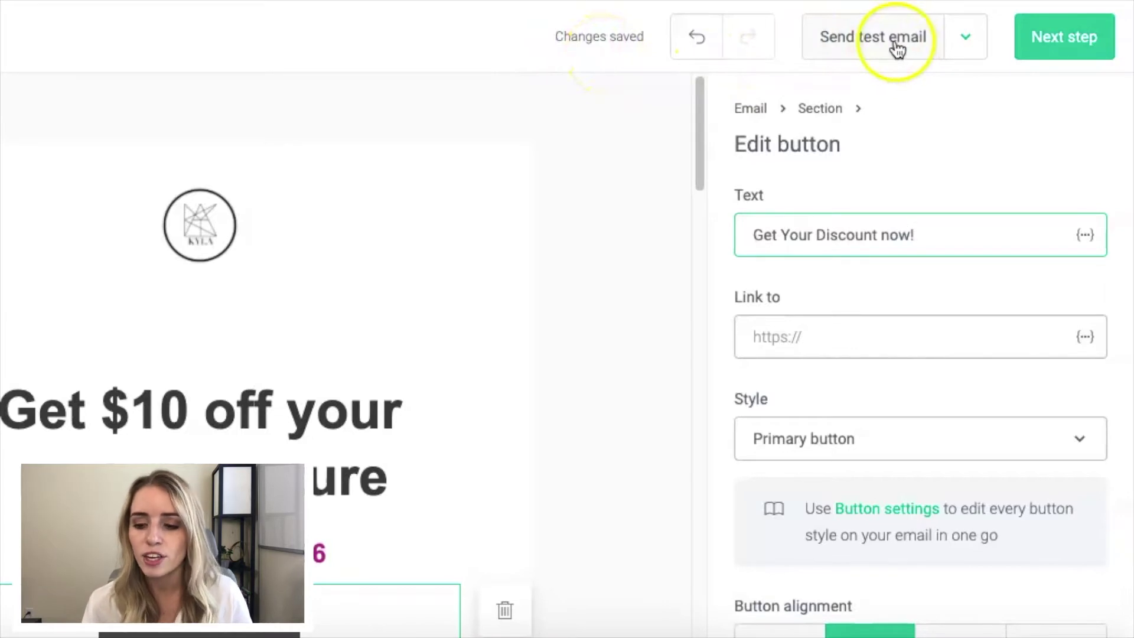
pyautogui.click(963, 50)
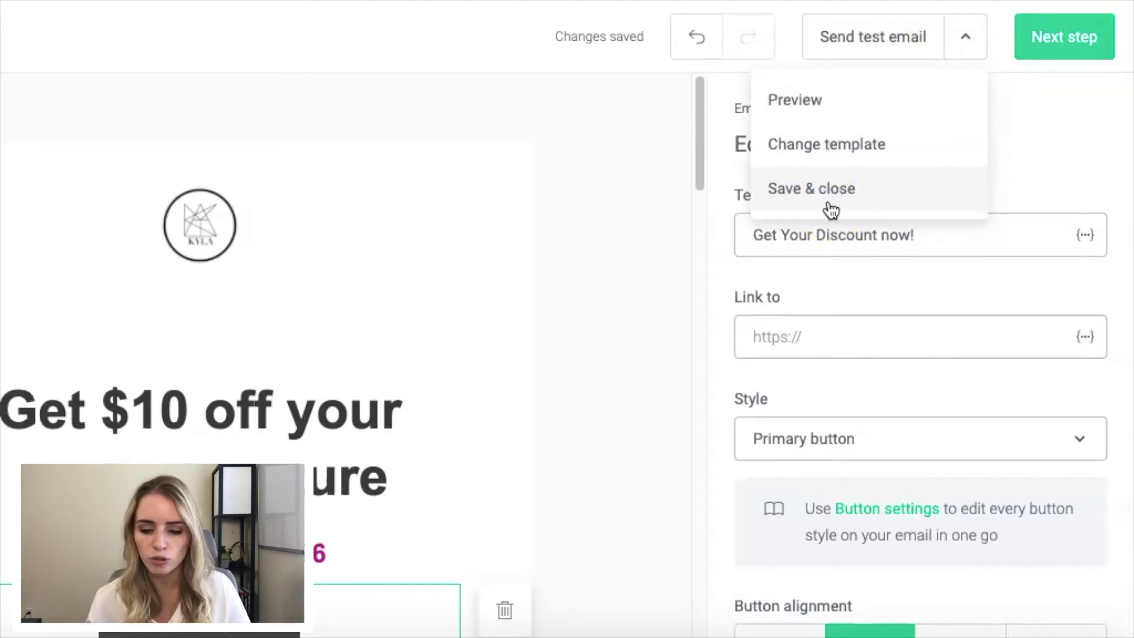
pyautogui.click(1081, 47)
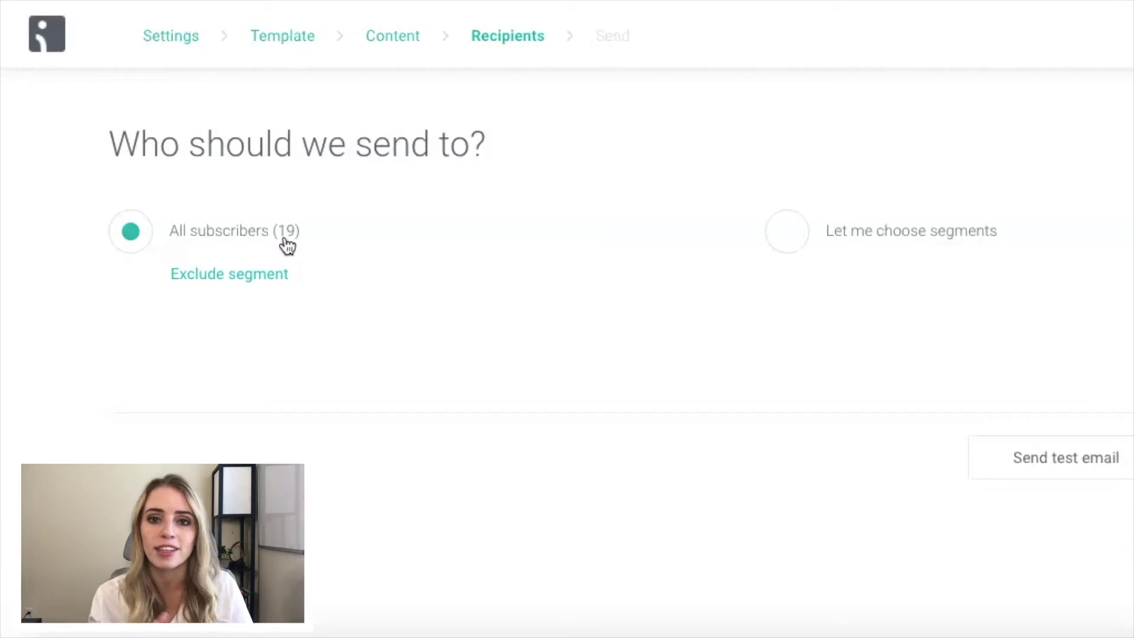
pyautogui.click(797, 241)
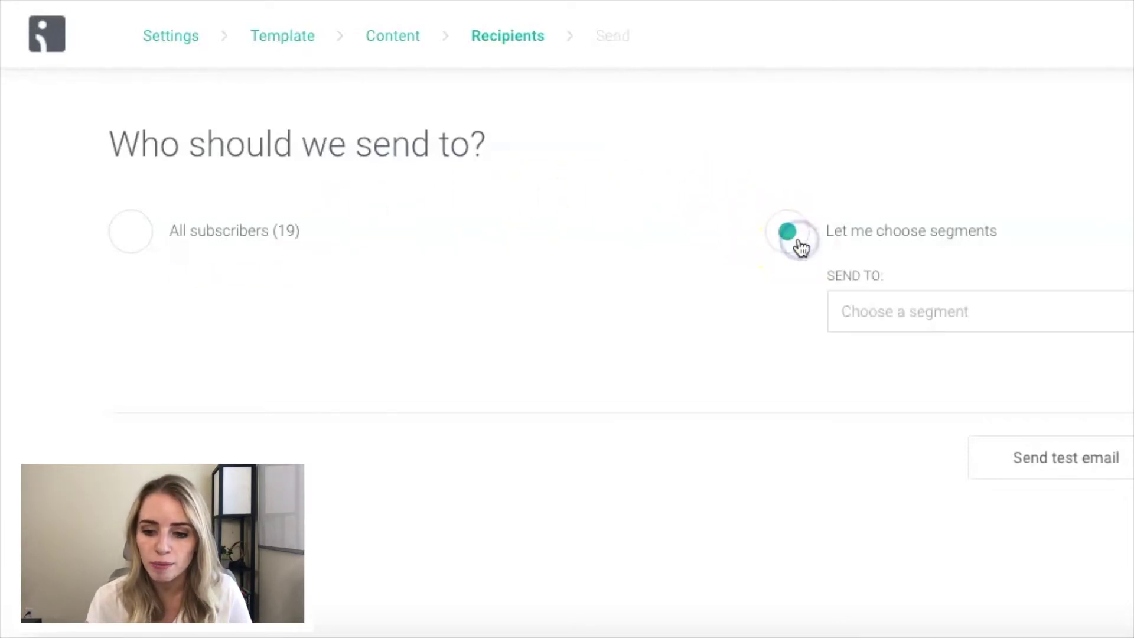
pyautogui.click(955, 316)
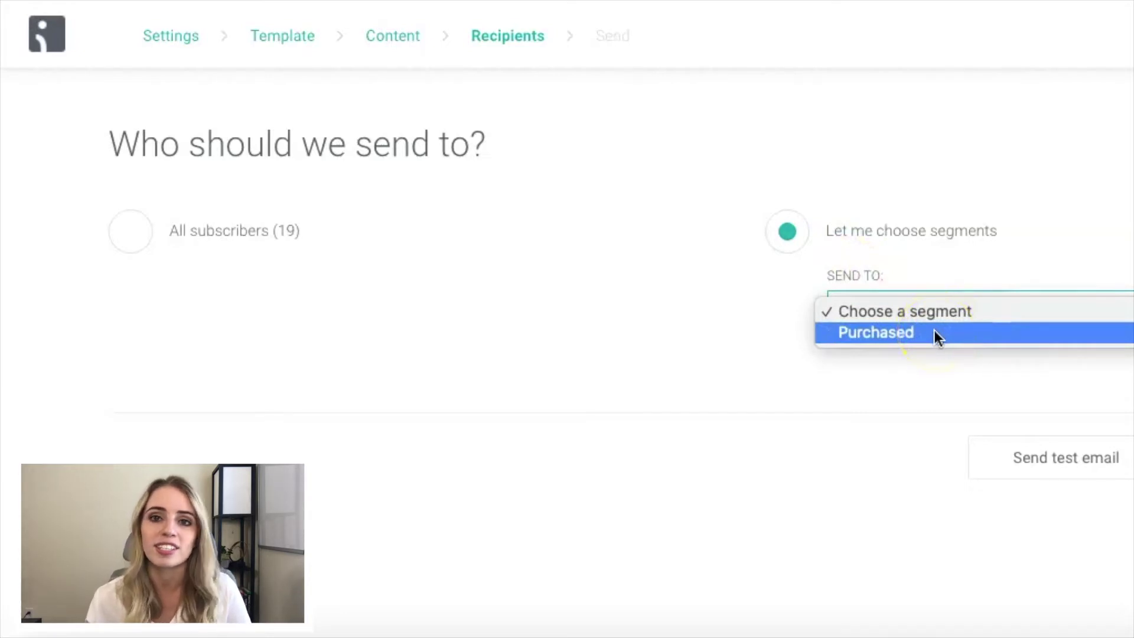
pyautogui.click(133, 240)
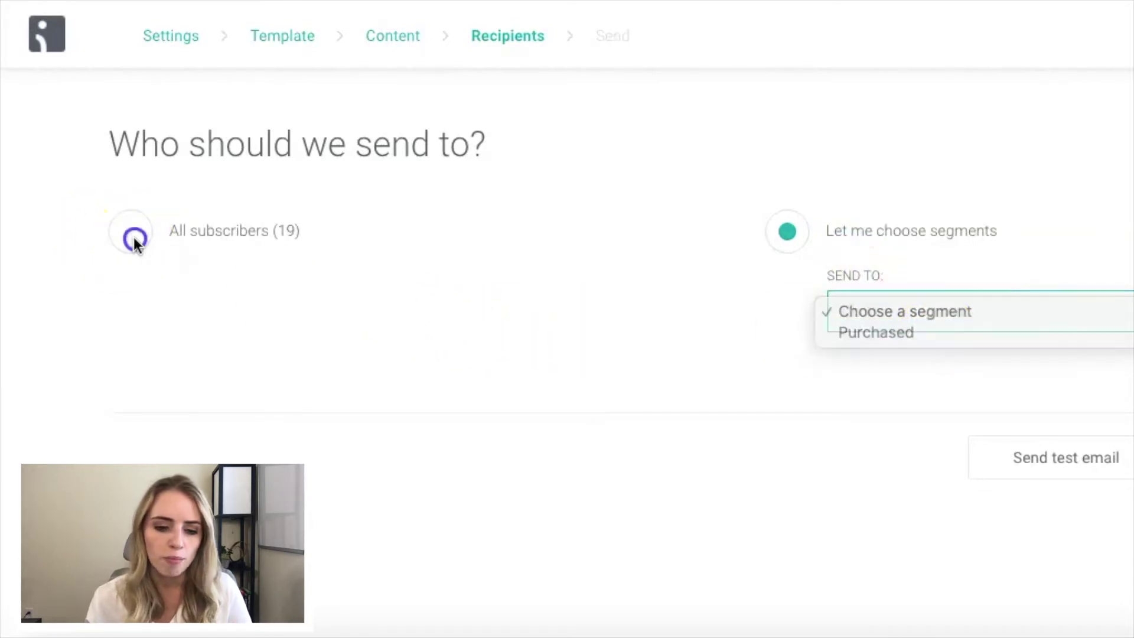
pyautogui.click(134, 242)
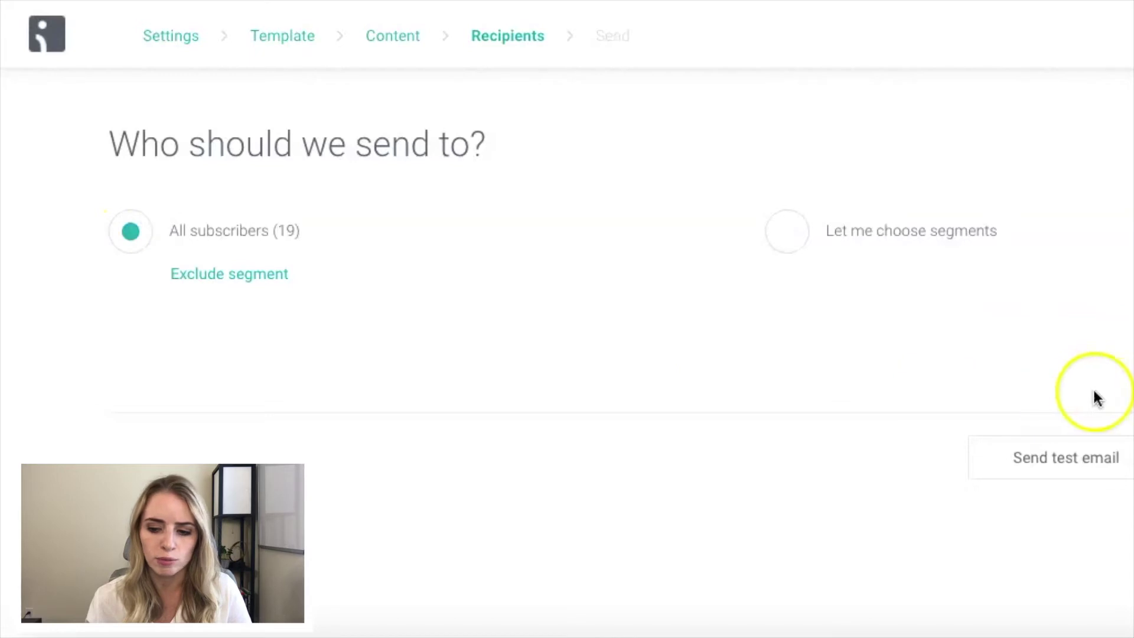
# Continue to the campaign review with all subscribers as recipients and set sending to "Schedule for later"
pyautogui.click(954, 481)
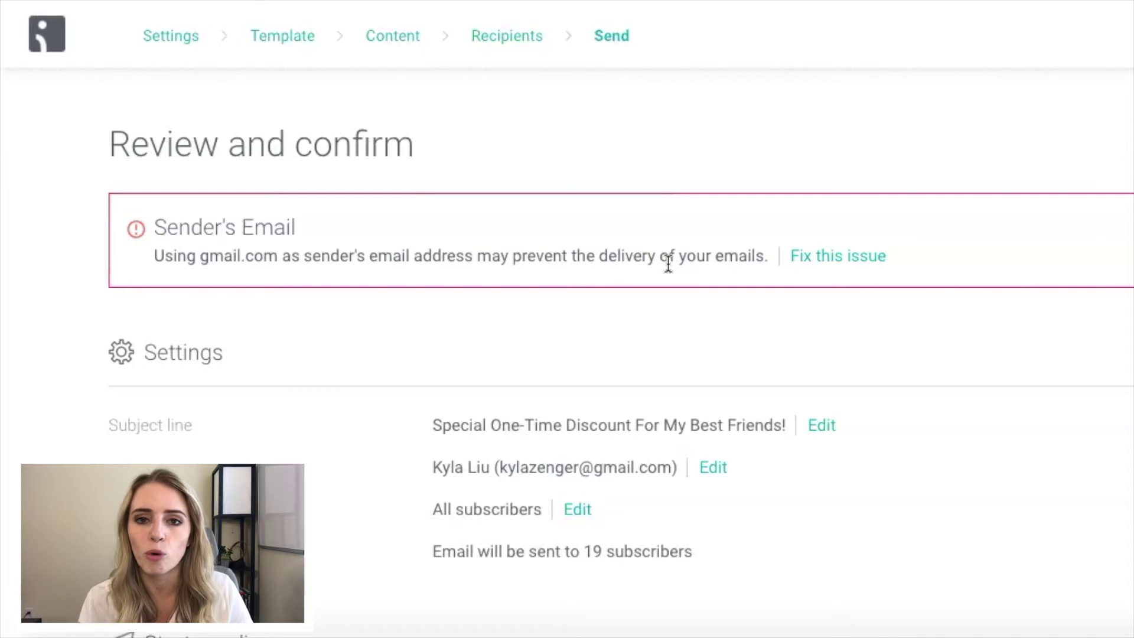
pyautogui.scroll(-3, 668, 264)
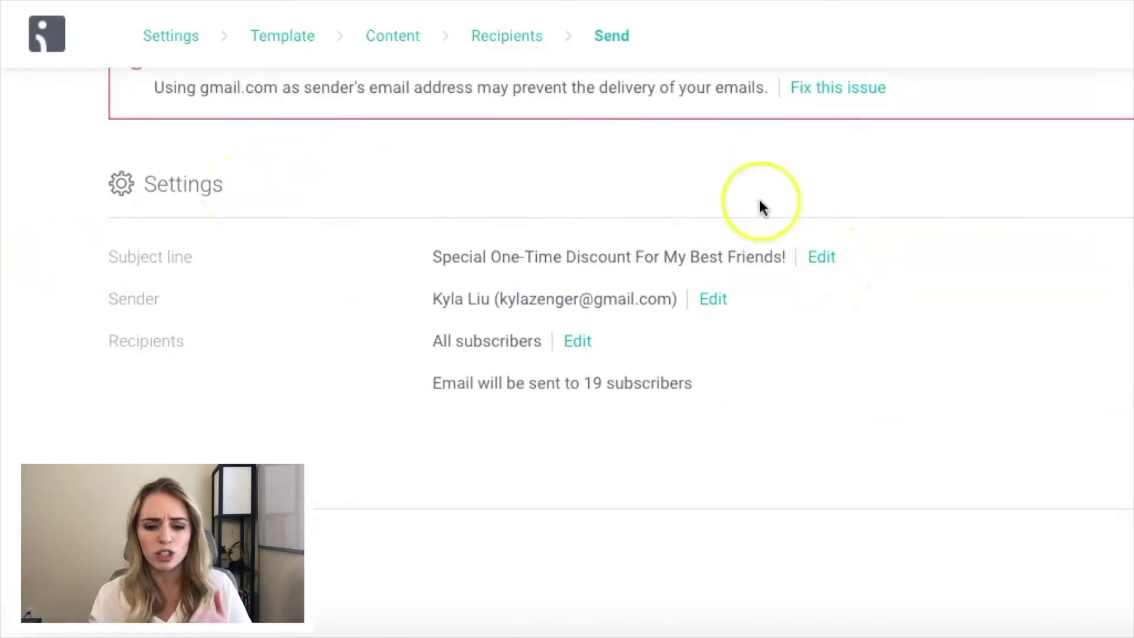
pyautogui.scroll(-3, 761, 206)
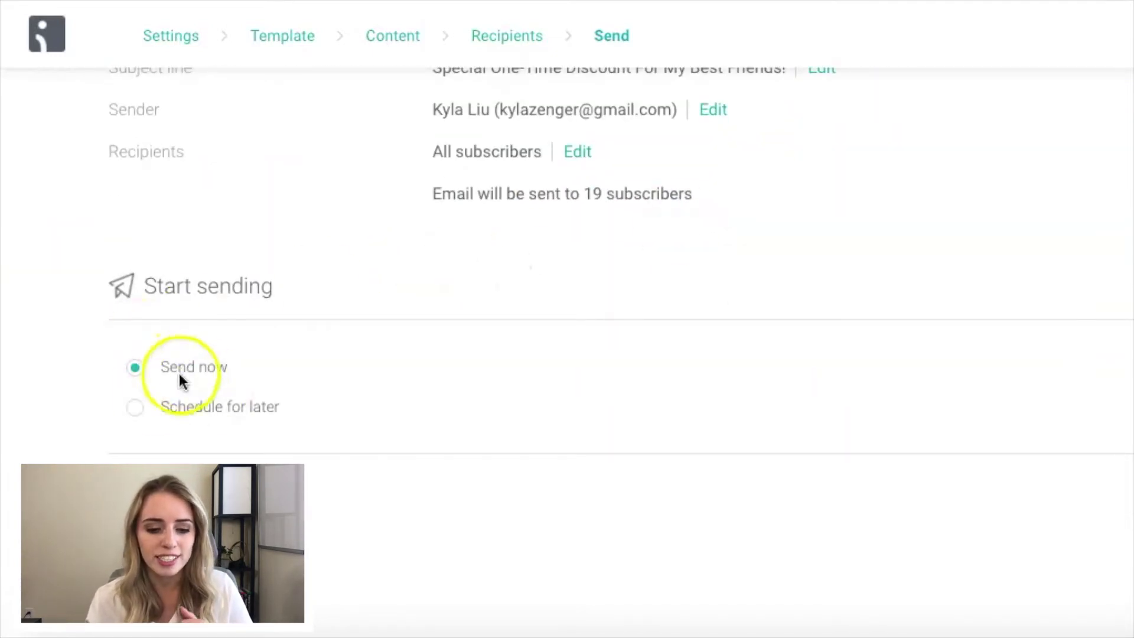
pyautogui.click(136, 408)
pyautogui.scroll(-1, 481, 387)
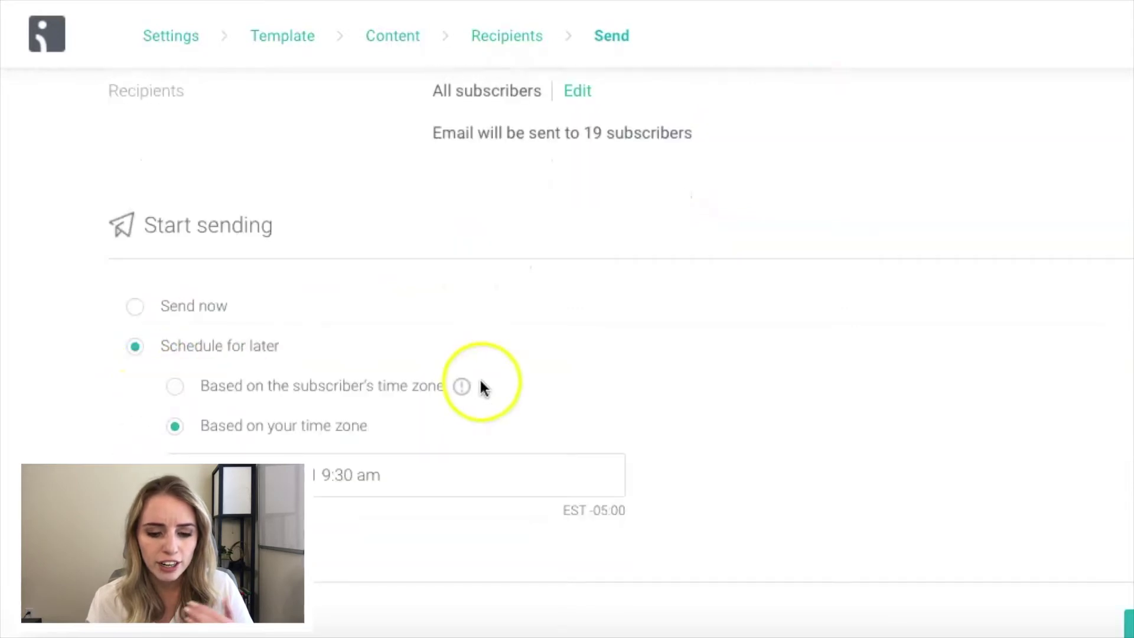
pyautogui.scroll(-1, 480, 381)
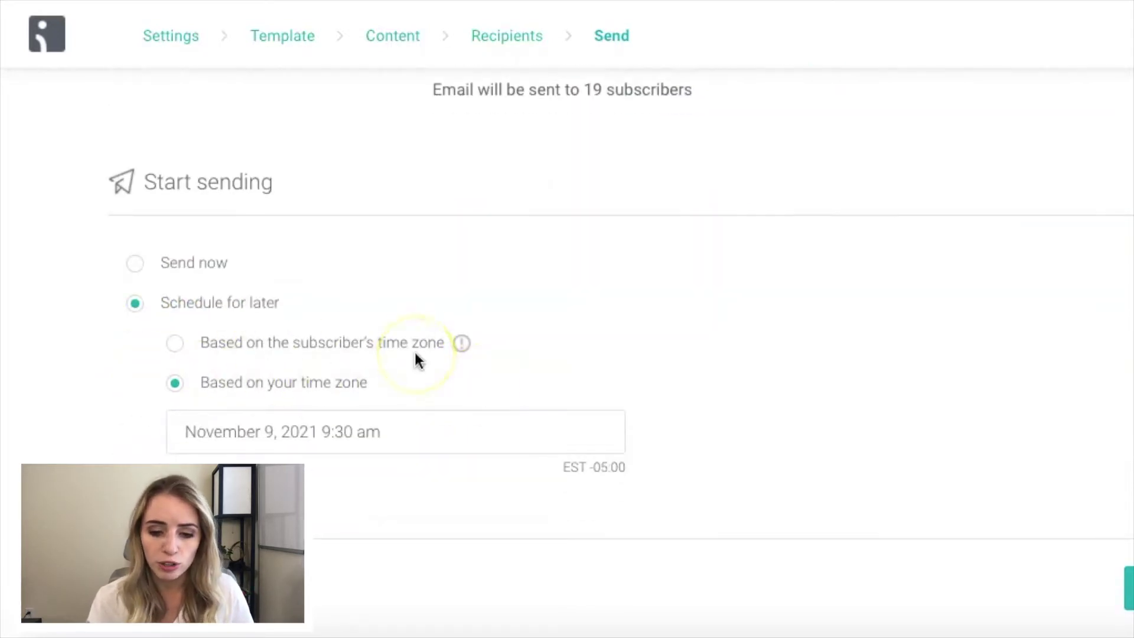
pyautogui.scroll(-1, 254, 442)
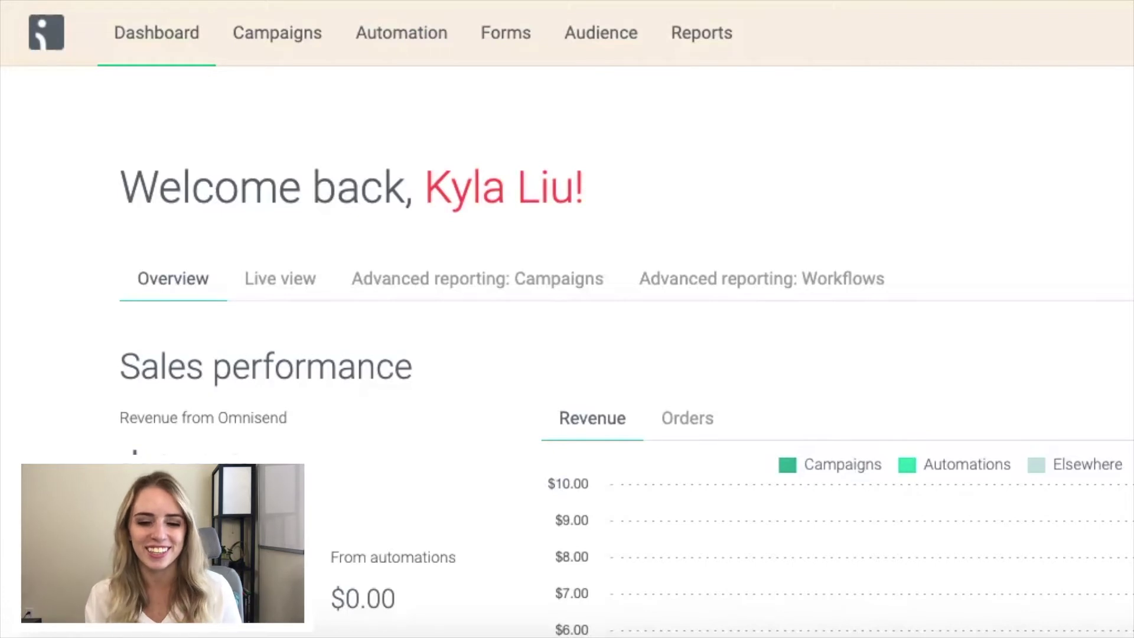
# Go to the automation area and open the full collection of pre-built workflows
pyautogui.click(391, 45)
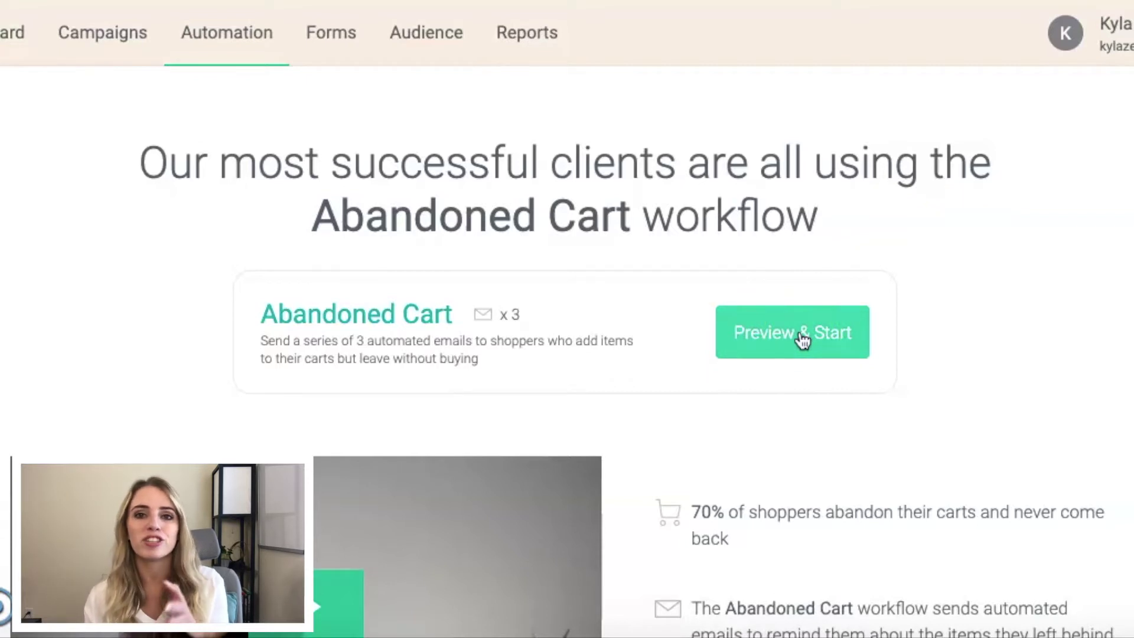
pyautogui.scroll(-5, 802, 341)
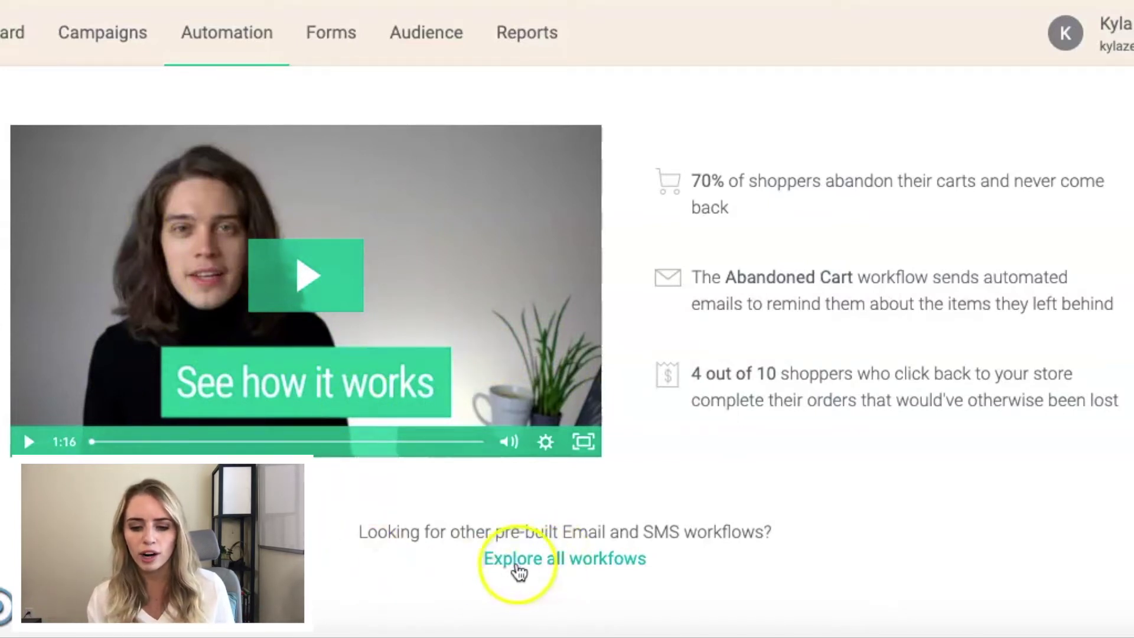
pyautogui.click(501, 561)
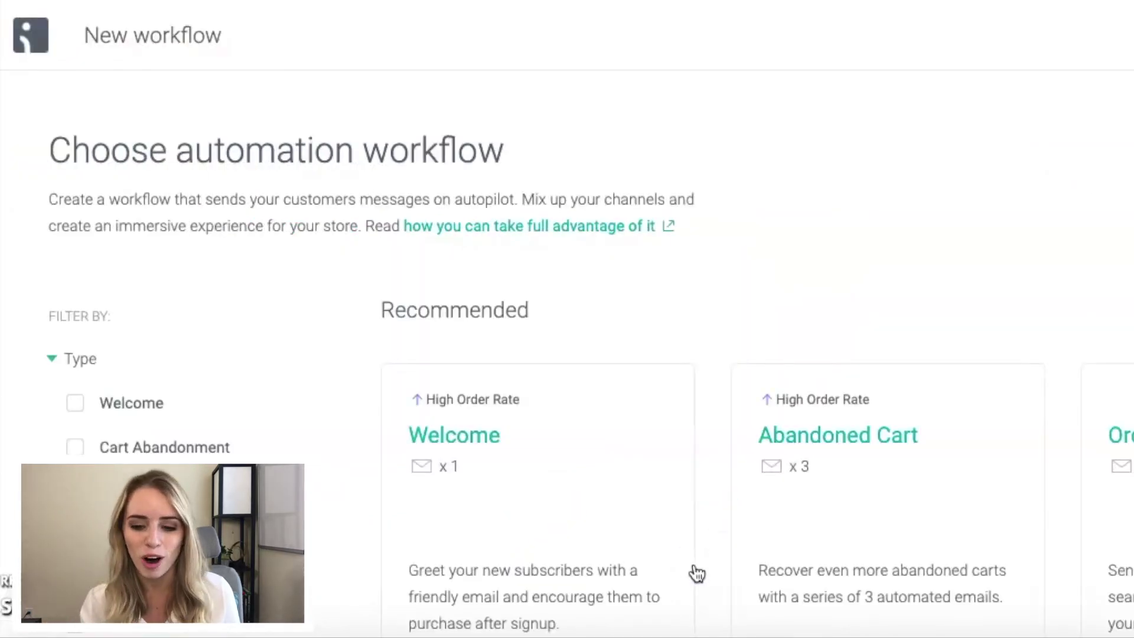
# Filter the workflows by the Welcome type and customize the three-email Welcome workflow with the New Email builder
pyautogui.scroll(-2, 697, 573)
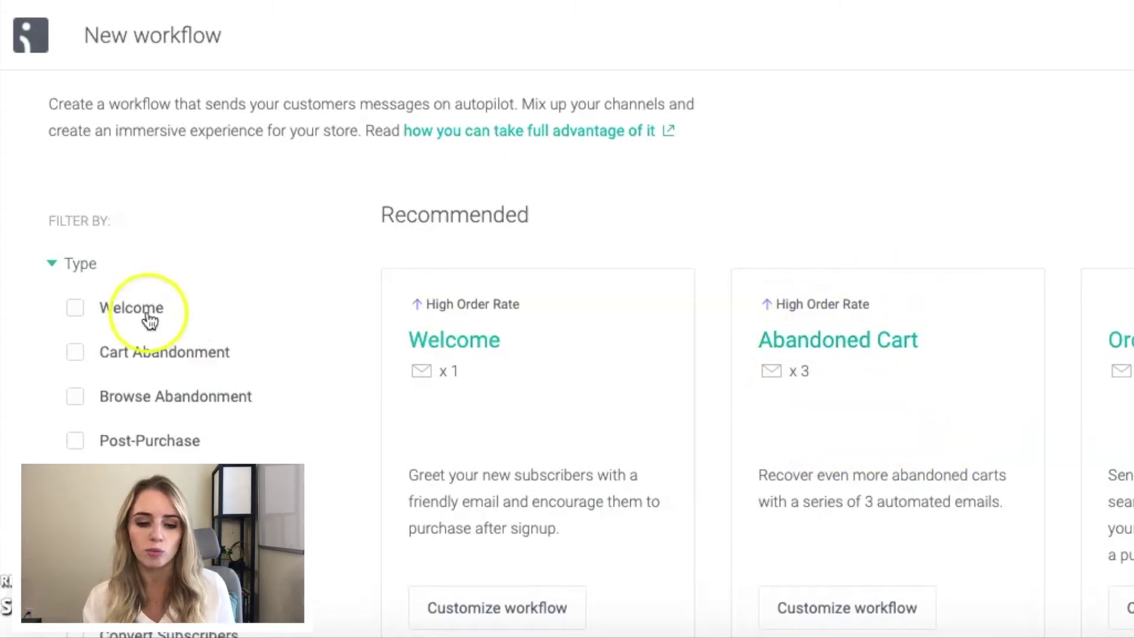
pyautogui.click(76, 310)
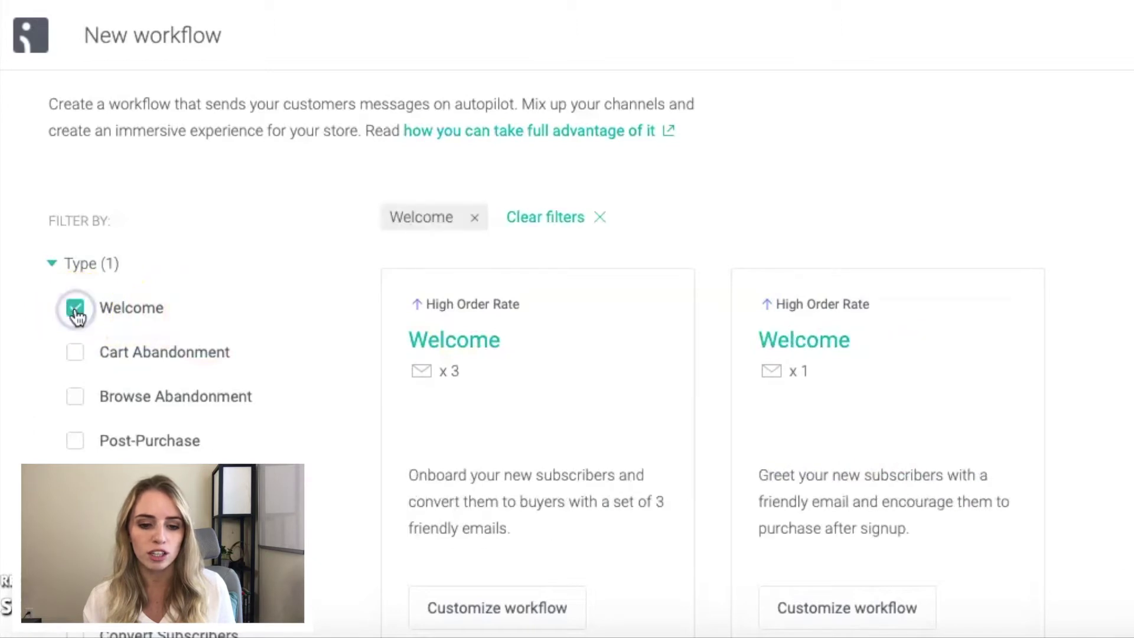
pyautogui.scroll(-3, 716, 363)
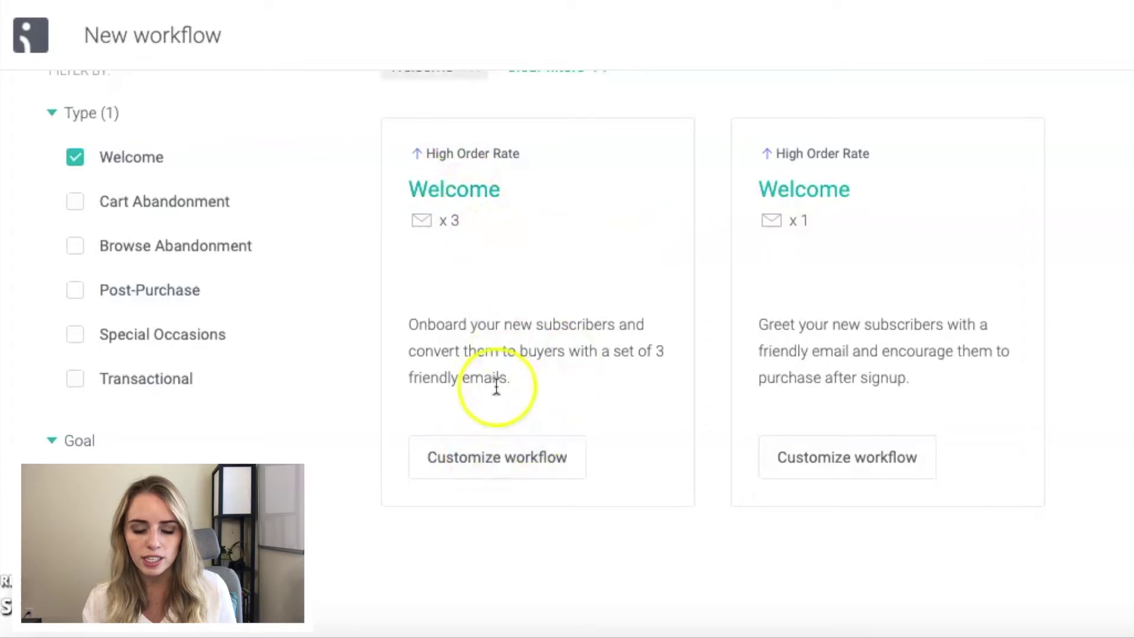
pyautogui.click(501, 465)
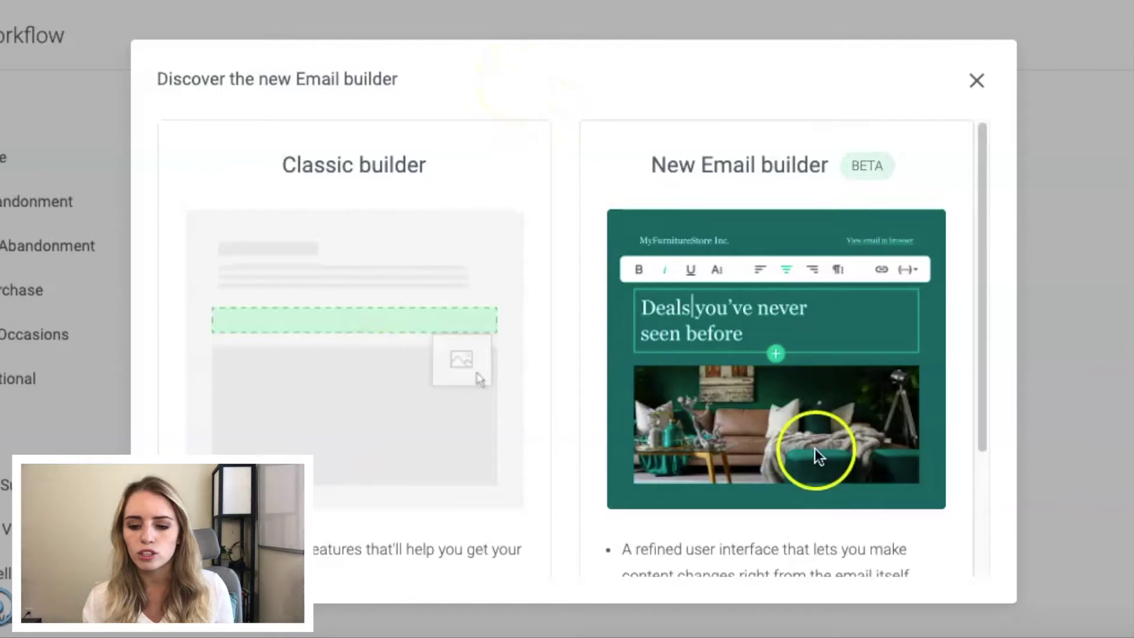
pyautogui.scroll(-3, 815, 448)
pyautogui.click(790, 534)
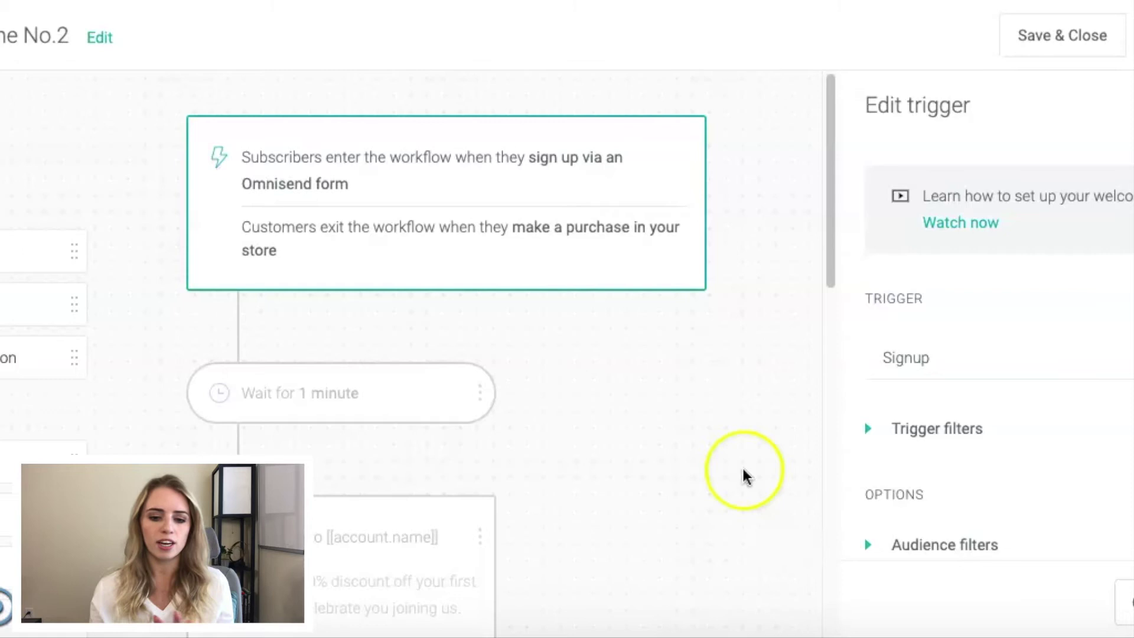
# Review the Welcome workflow's sequence and change its trigger to "Contact enters a segment"
pyautogui.scroll(-4, 648, 306)
pyautogui.scroll(-10, 648, 307)
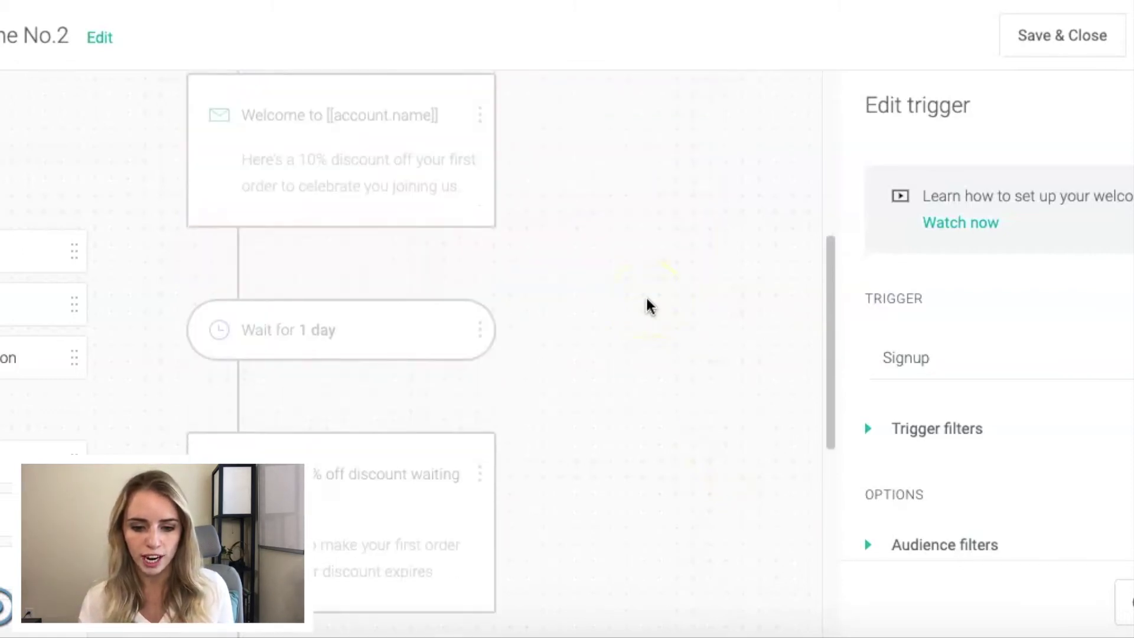
pyautogui.scroll(-2, 648, 306)
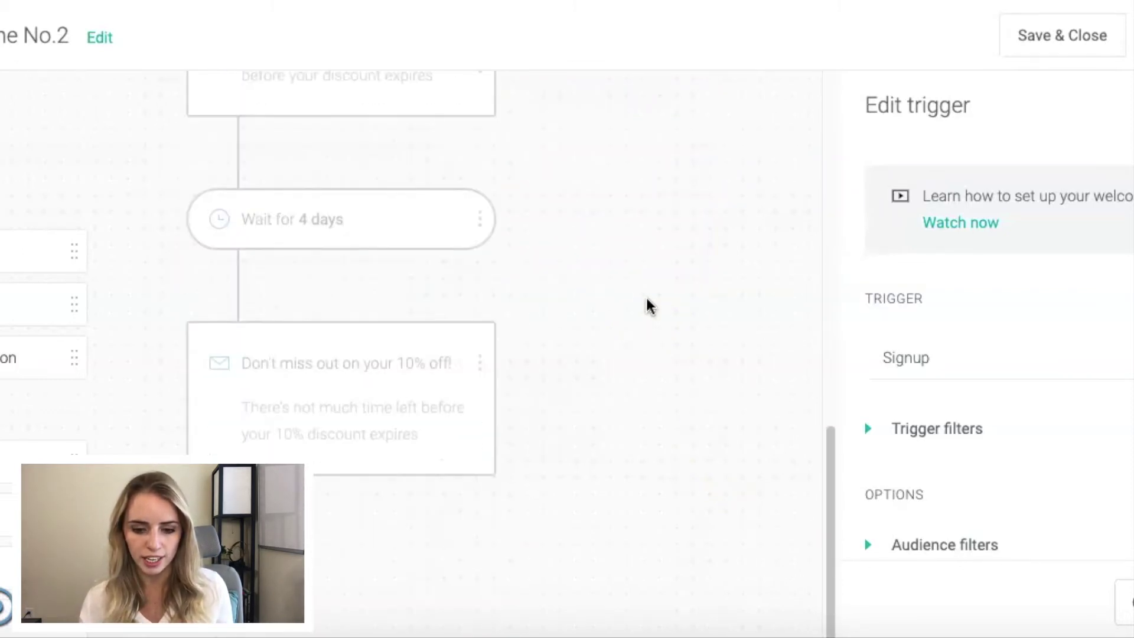
pyautogui.scroll(15, 647, 307)
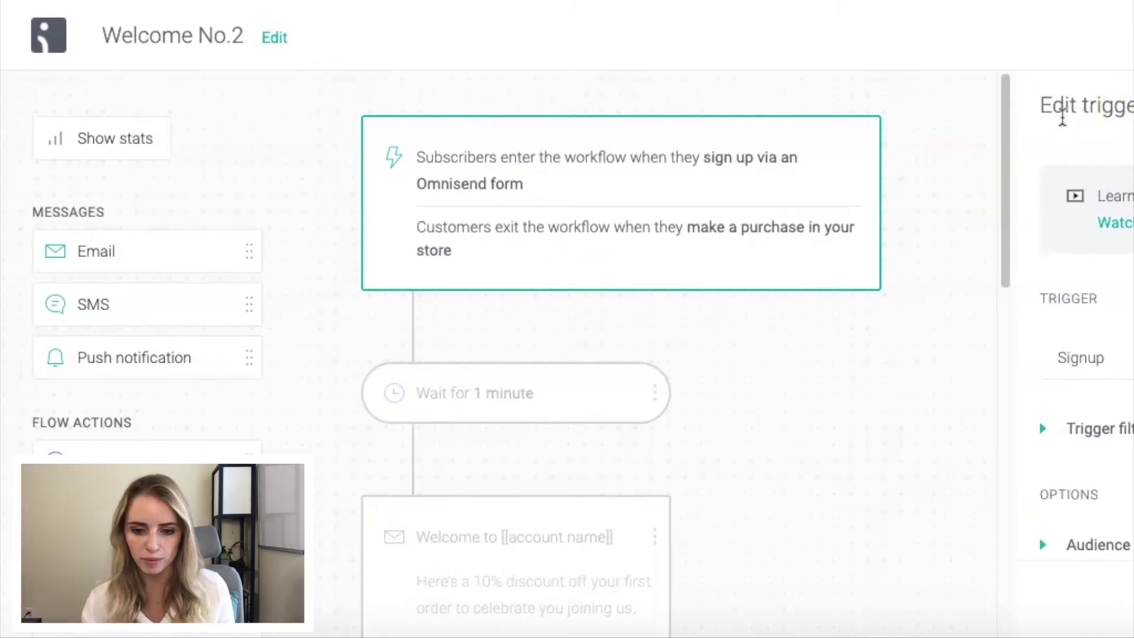
pyautogui.click(744, 187)
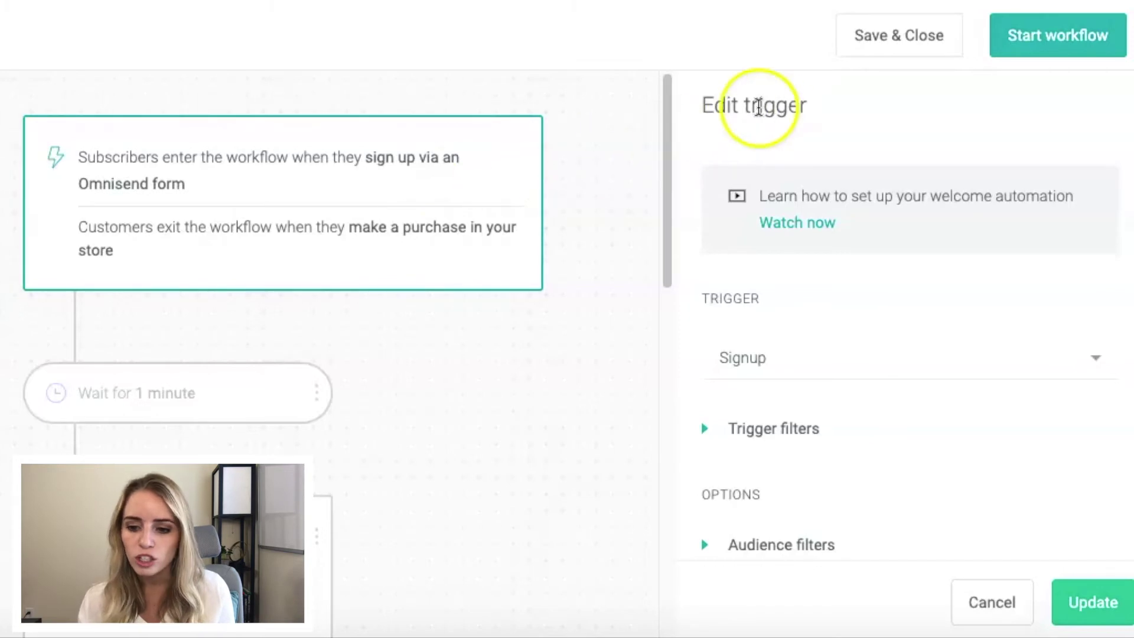
pyautogui.scroll(-1, 756, 331)
pyautogui.click(766, 299)
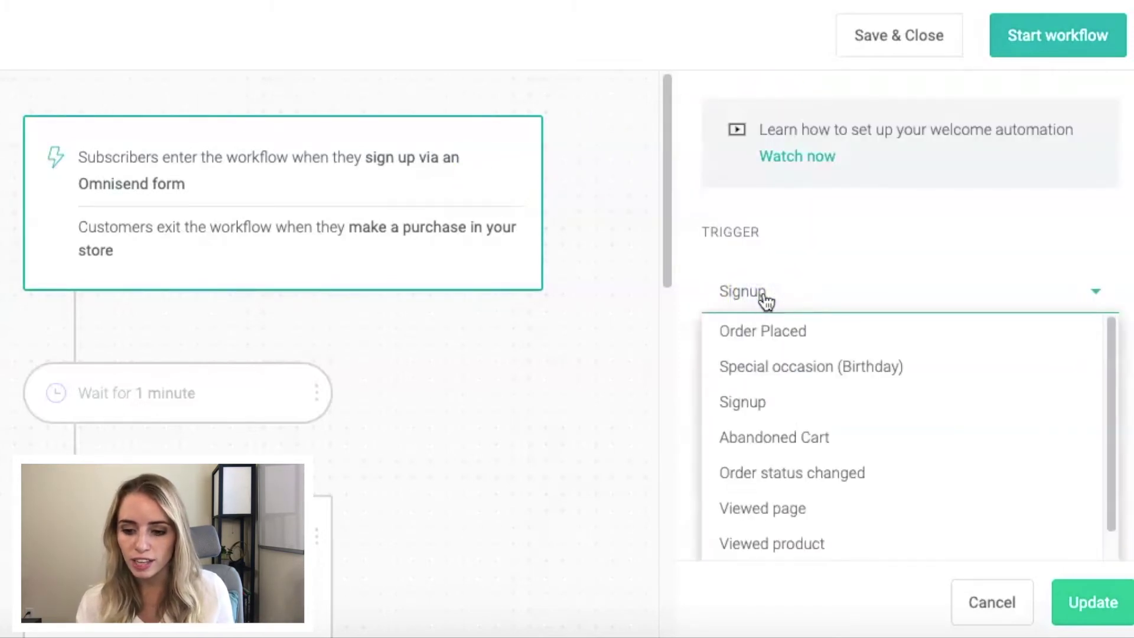
pyautogui.scroll(-1, 792, 364)
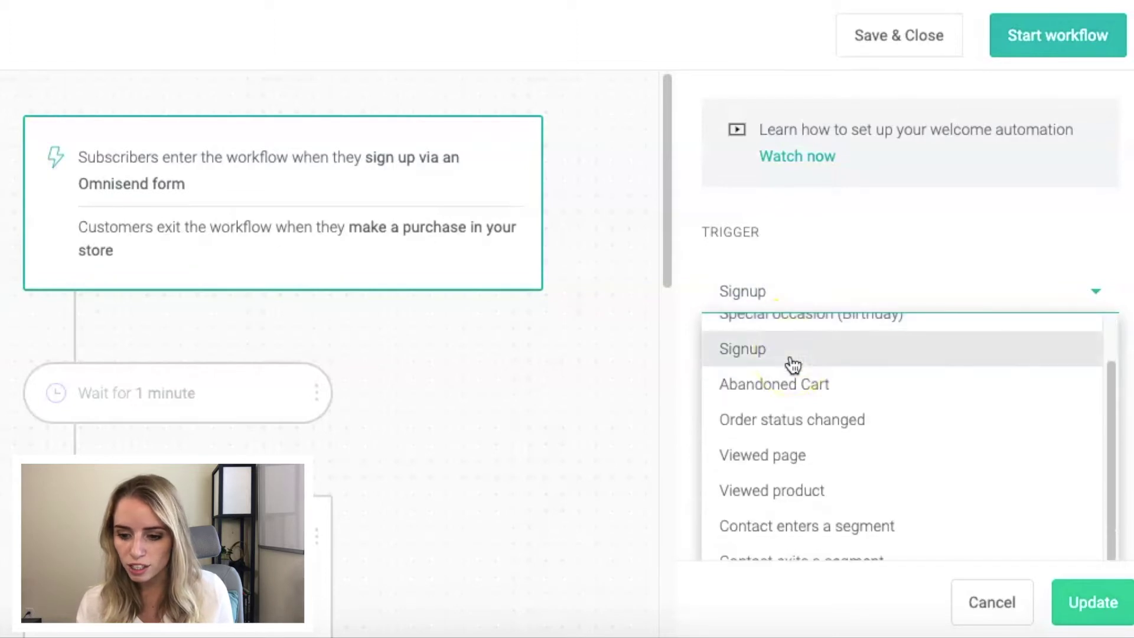
pyautogui.scroll(-2, 792, 365)
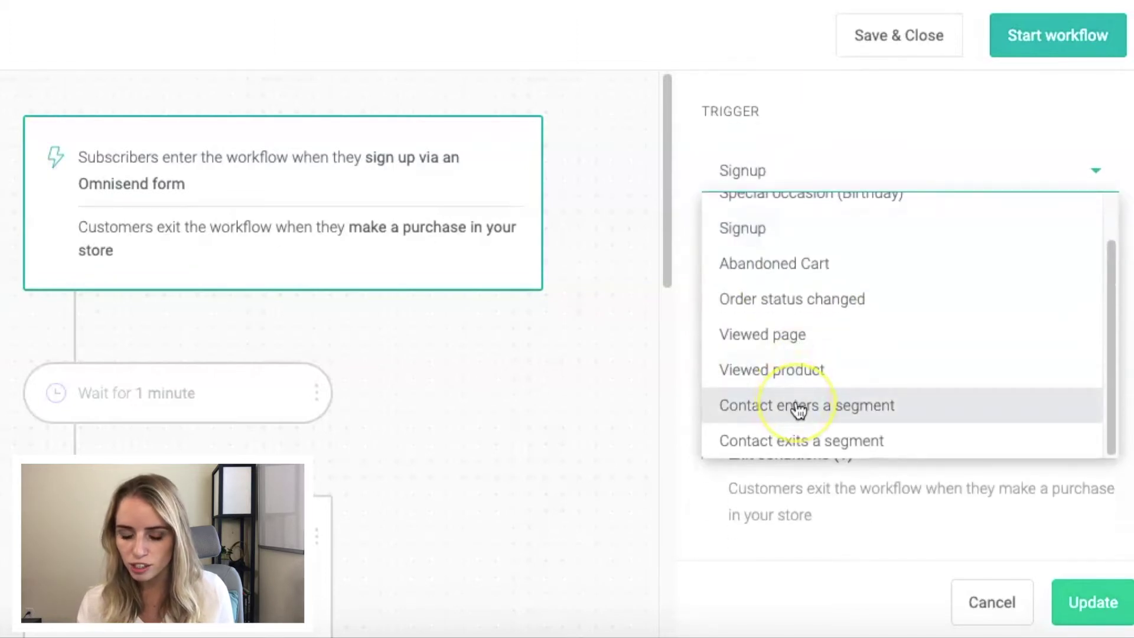
pyautogui.click(799, 407)
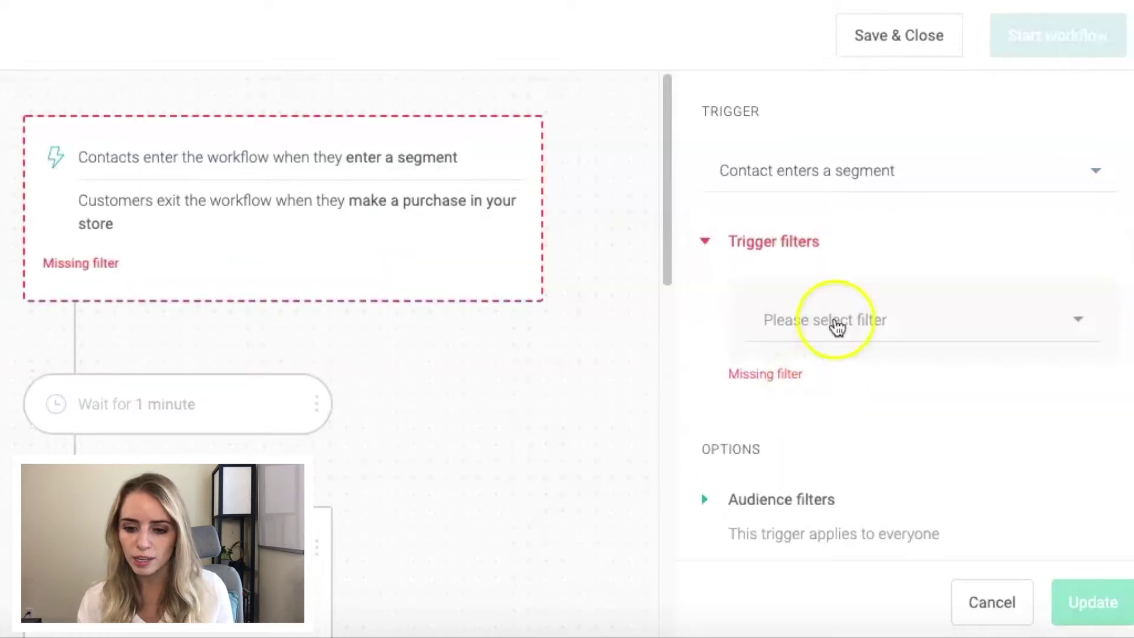
# Add the trigger filter "Segment is Purchased" and update the workflow's trigger
pyautogui.click(839, 318)
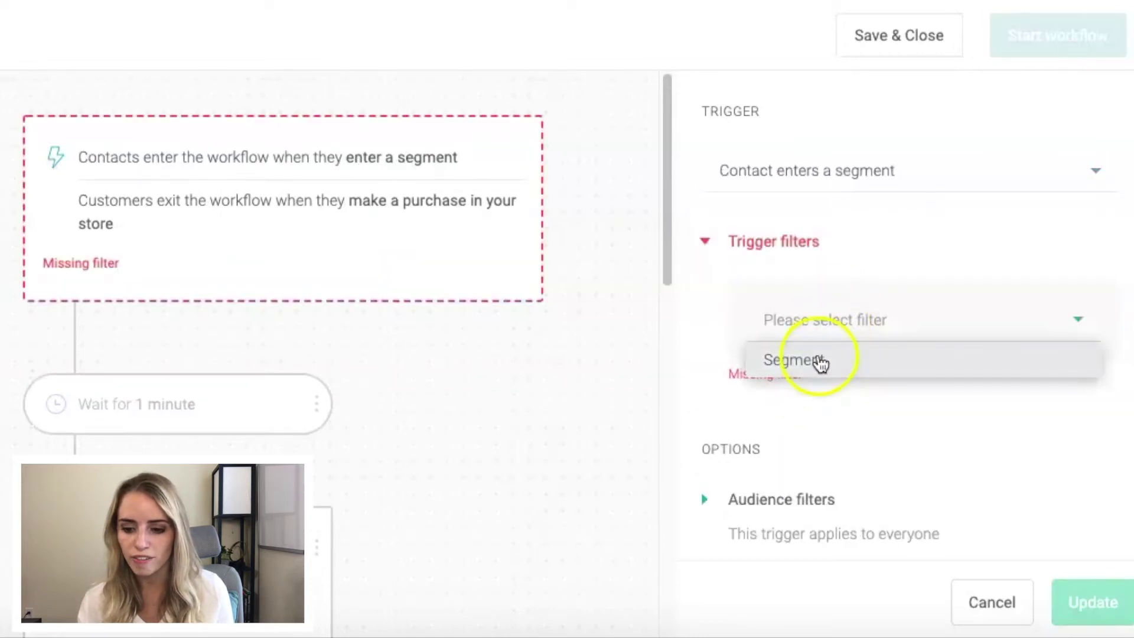
pyautogui.click(821, 360)
pyautogui.click(789, 473)
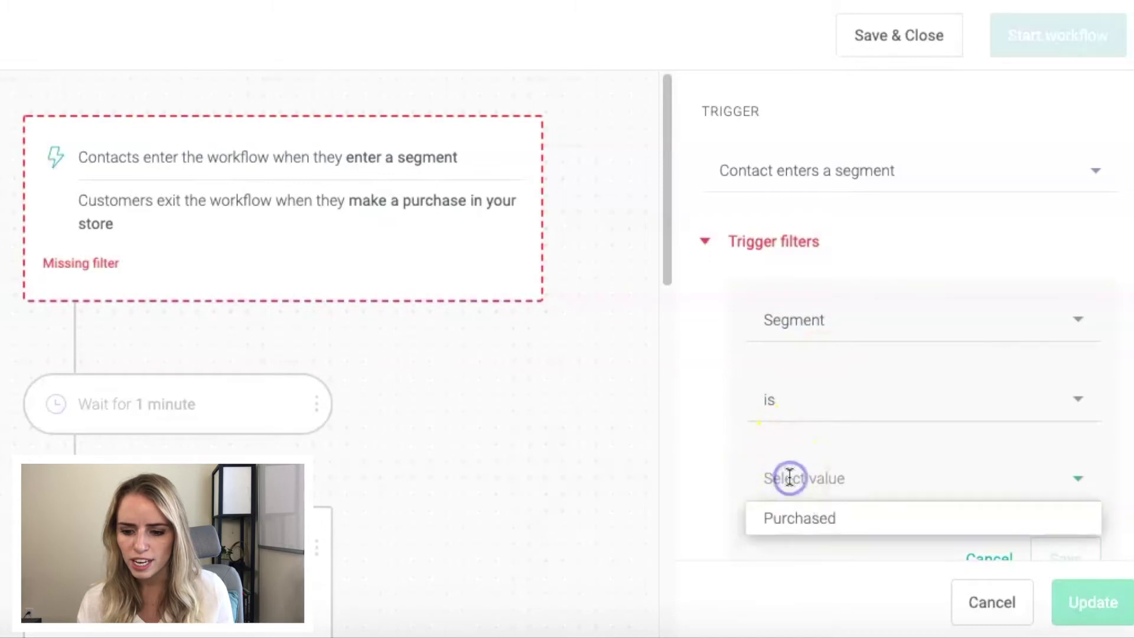
pyautogui.click(789, 517)
pyautogui.click(1066, 435)
pyautogui.scroll(-3, 760, 329)
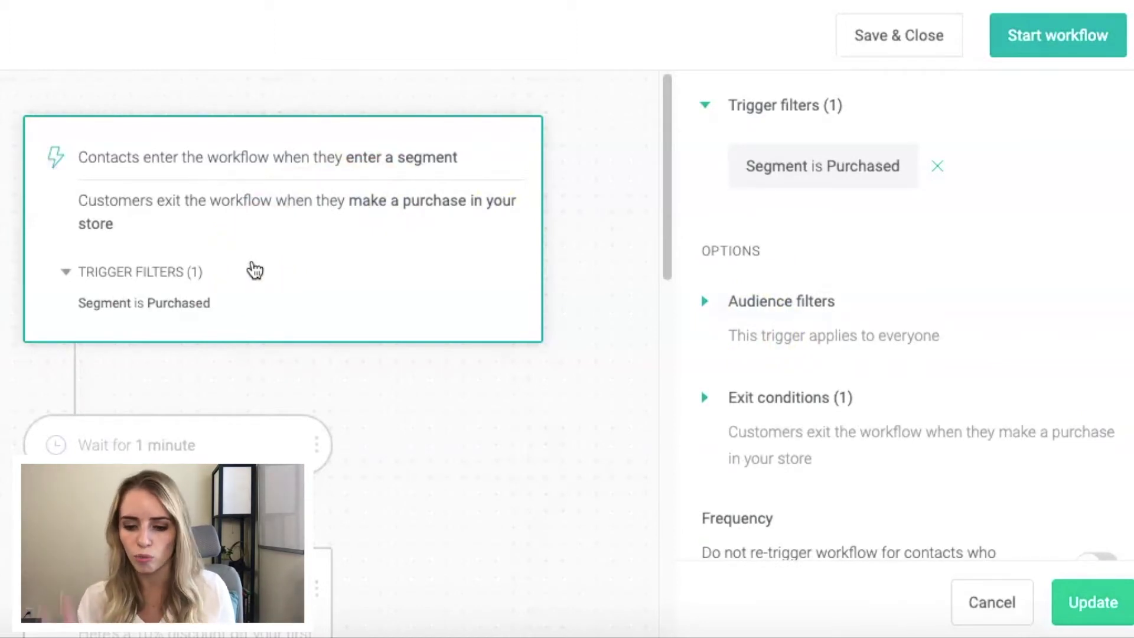
pyautogui.click(1083, 605)
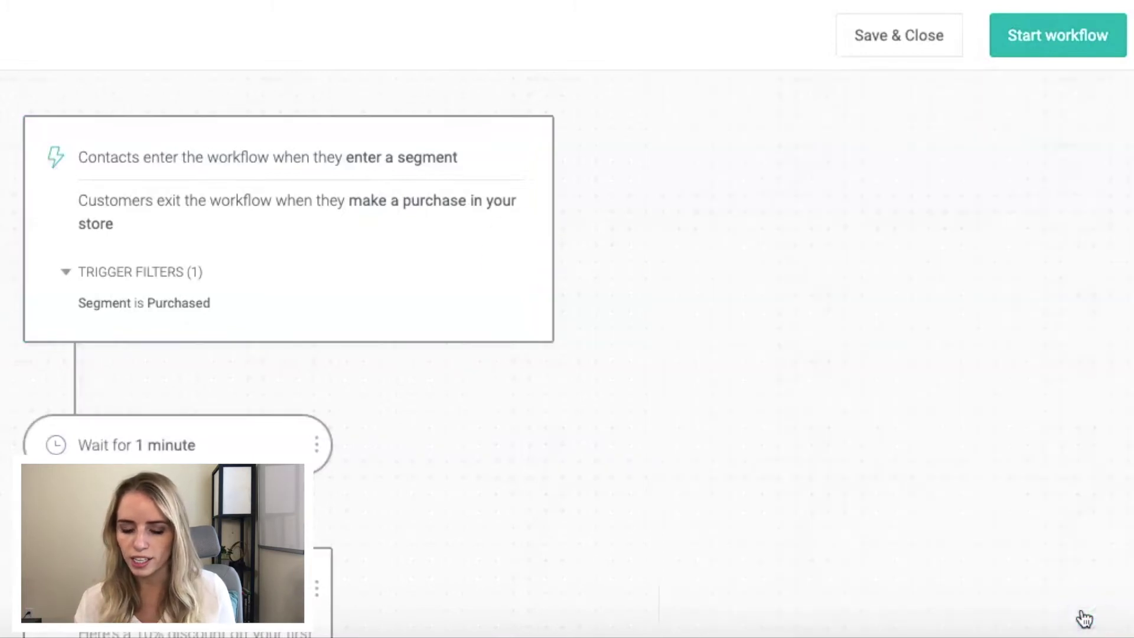
# Set the delay before the first welcome email to 5 minutes and update the step
pyautogui.scroll(-3, 484, 384)
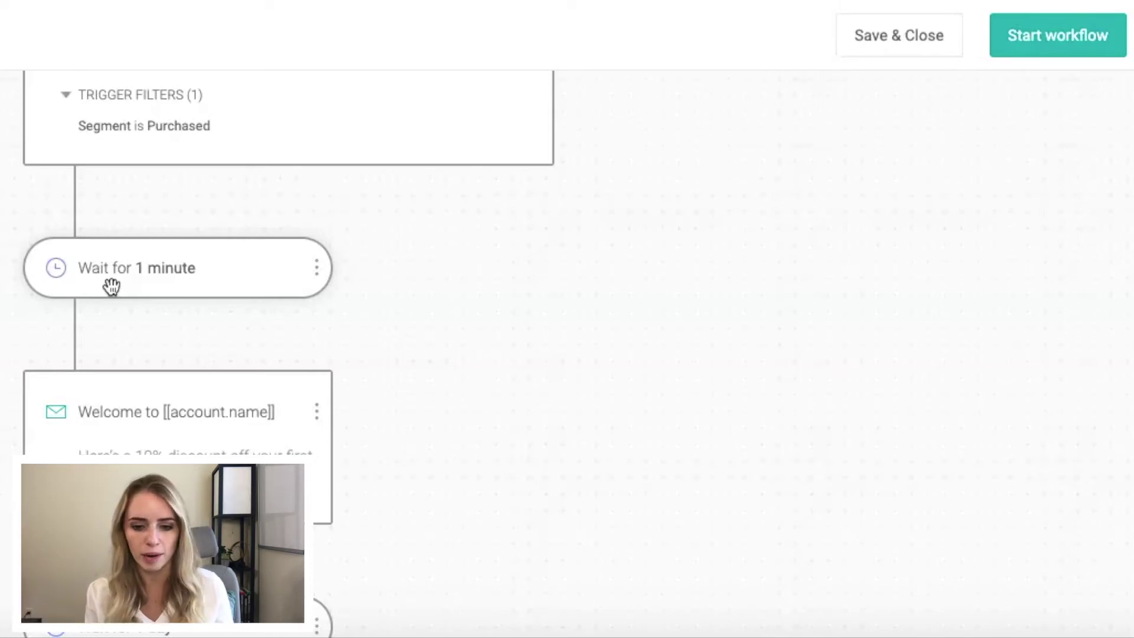
pyautogui.click(150, 283)
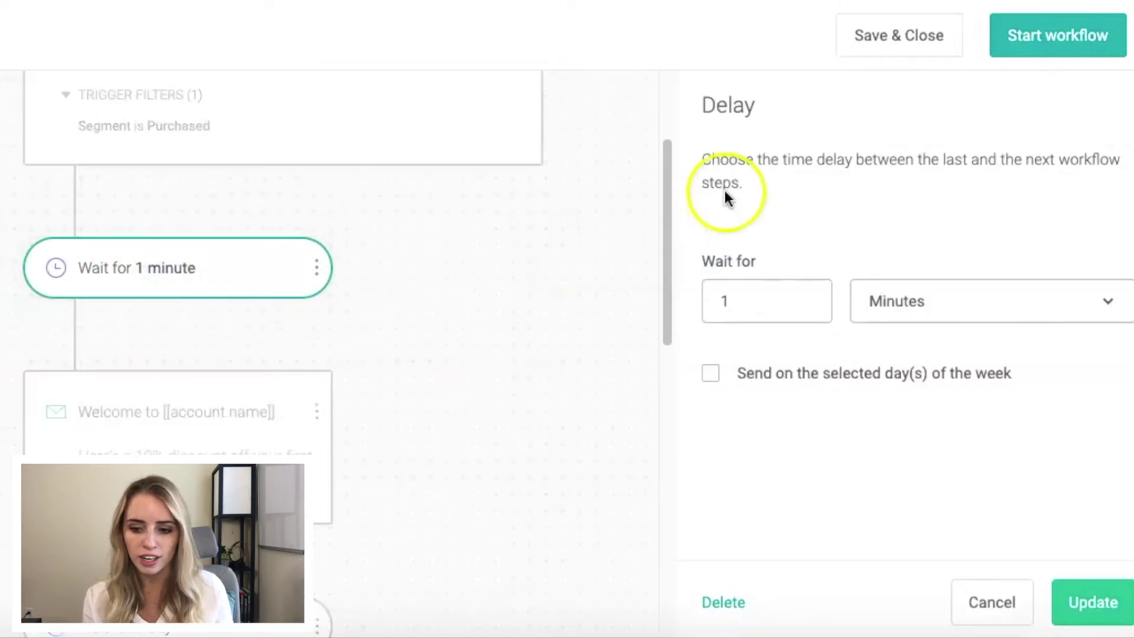
pyautogui.click(751, 300)
pyautogui.press('BackSpace')
pyautogui.write('5')
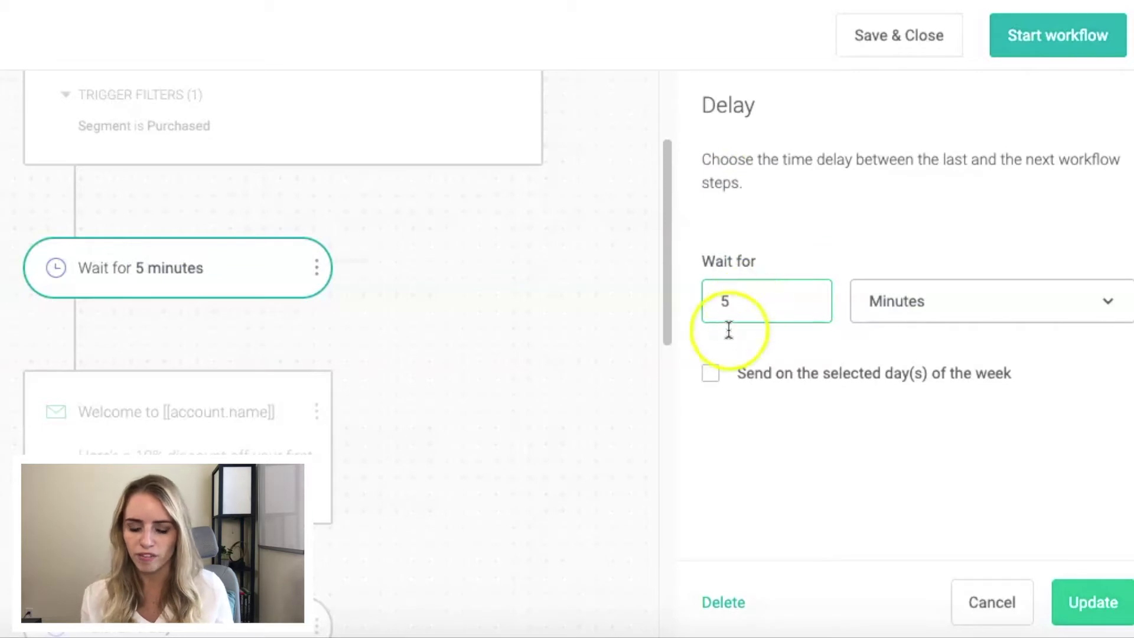
pyautogui.click(900, 315)
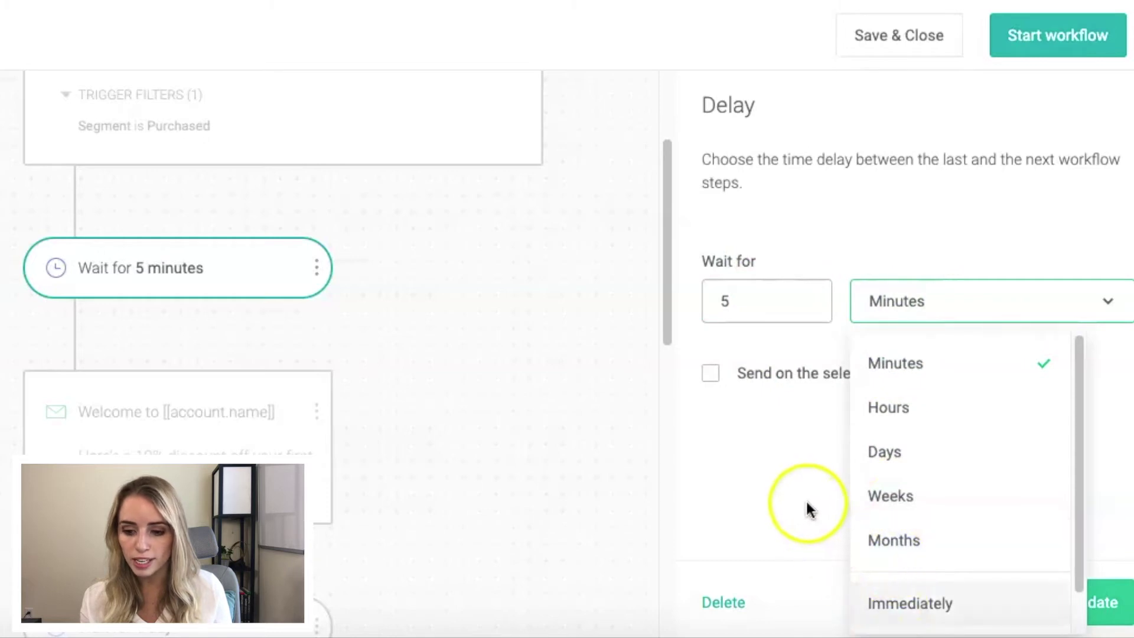
pyautogui.click(1093, 608)
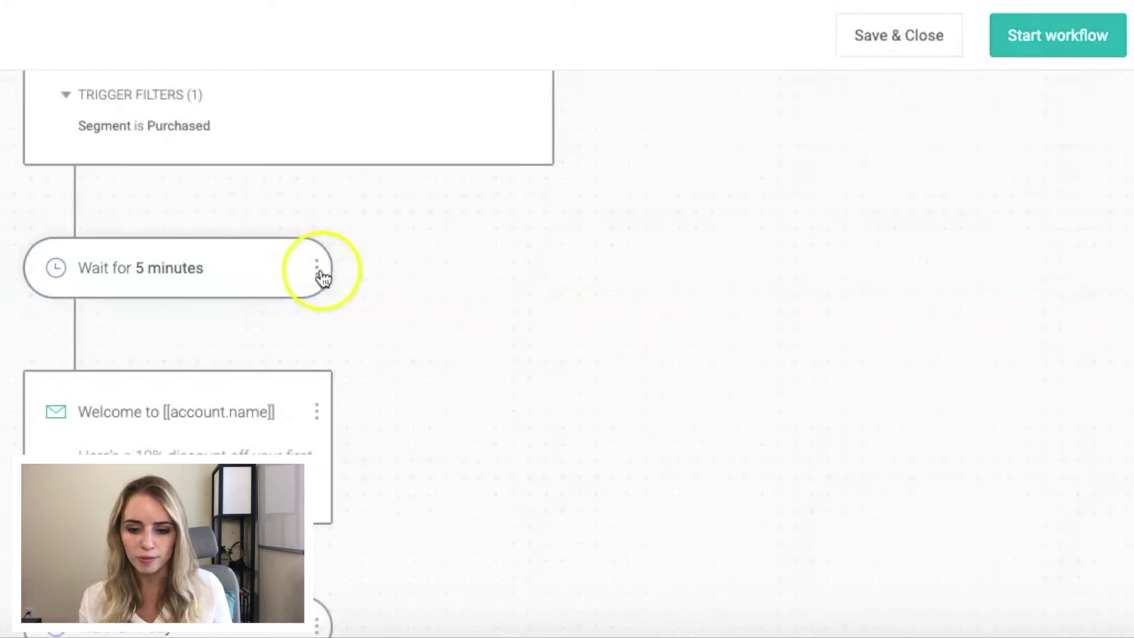
# Change the first email's subject line to "Welcome to The Fam!"
pyautogui.scroll(-1, 283, 374)
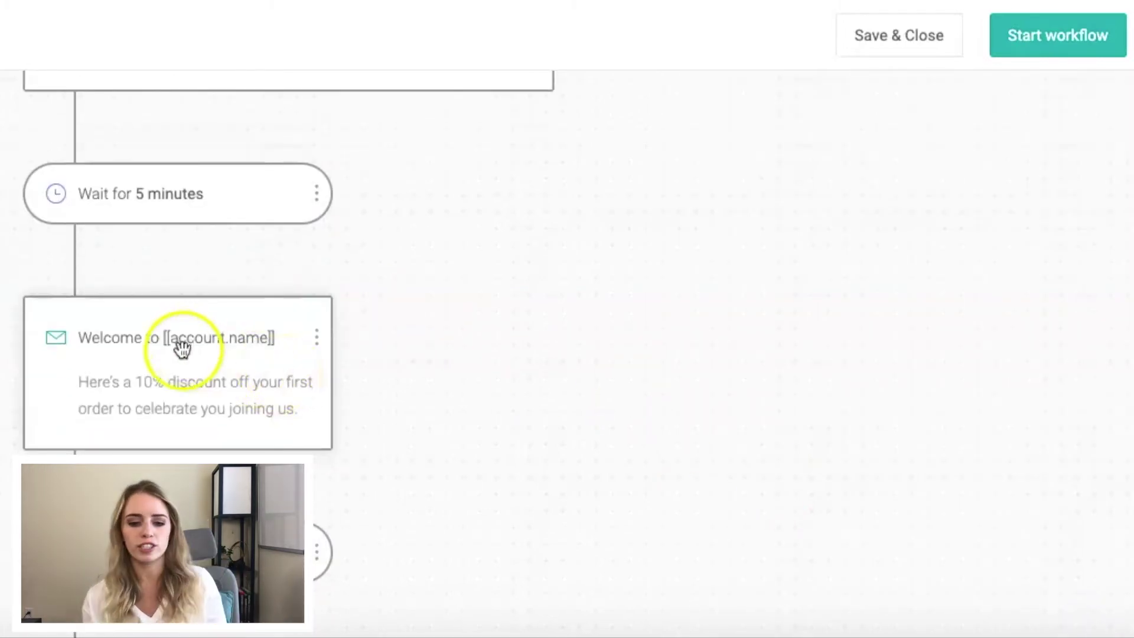
pyautogui.click(277, 369)
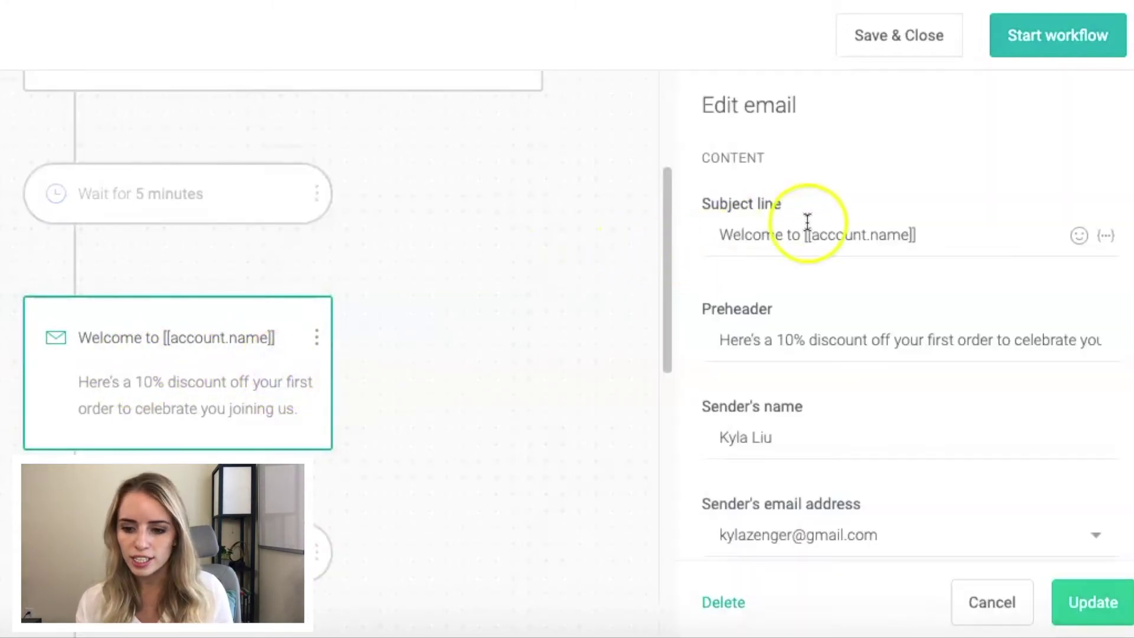
pyautogui.moveTo(935, 234); pyautogui.dragTo(805, 230)
pyautogui.press('BackSpace')
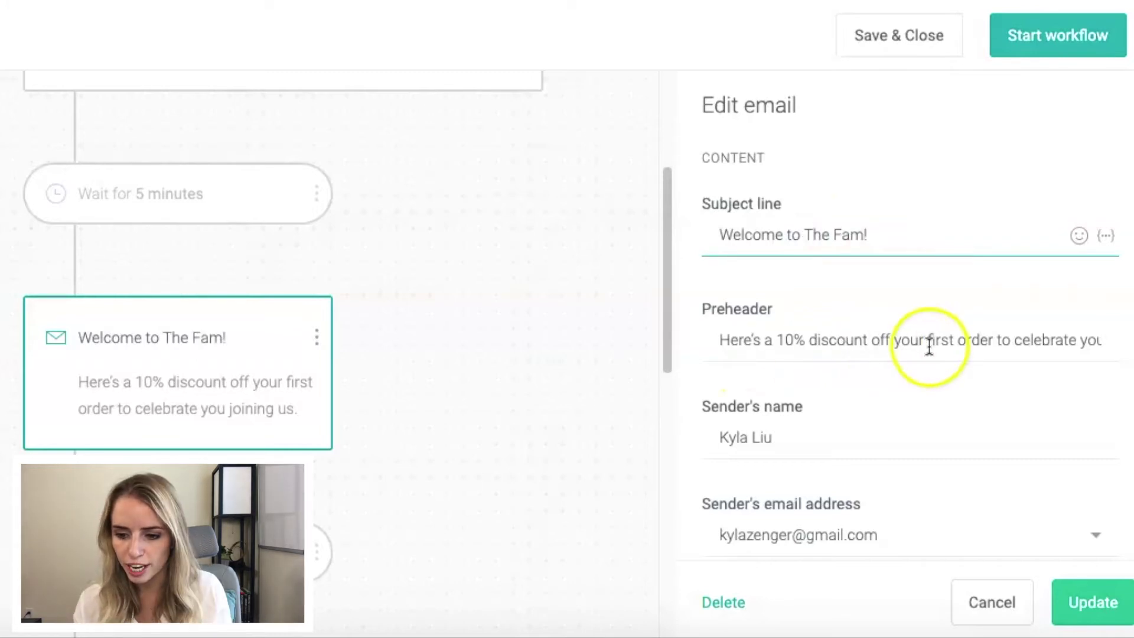
# Open the first welcome email's content for editing, saving the workflow changes before leaving
pyautogui.scroll(-5, 724, 349)
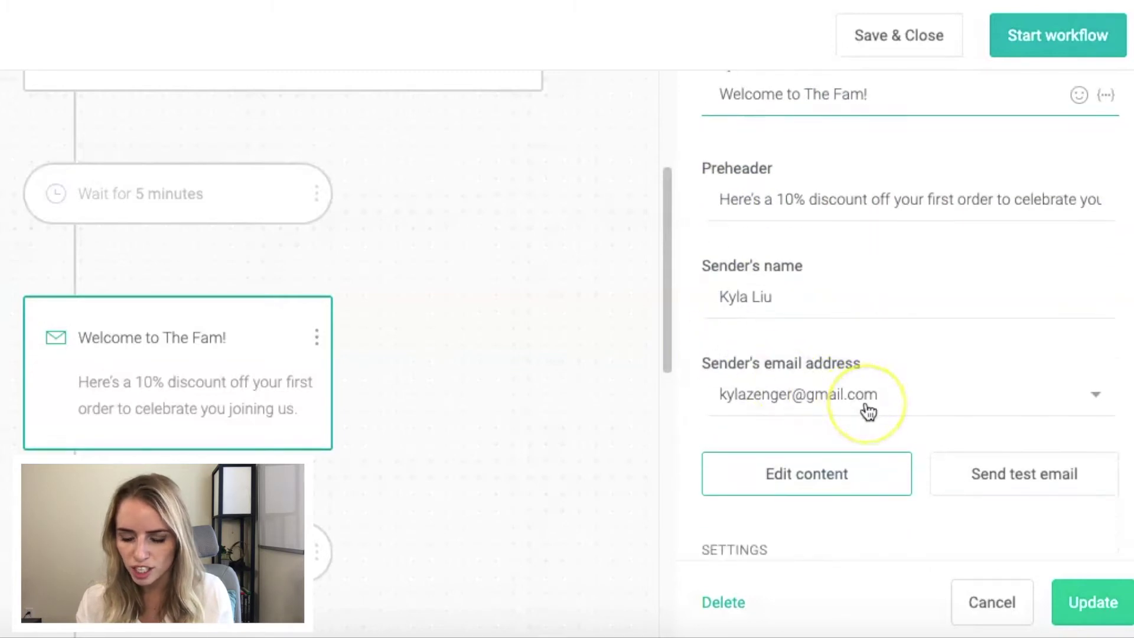
pyautogui.scroll(-3, 869, 412)
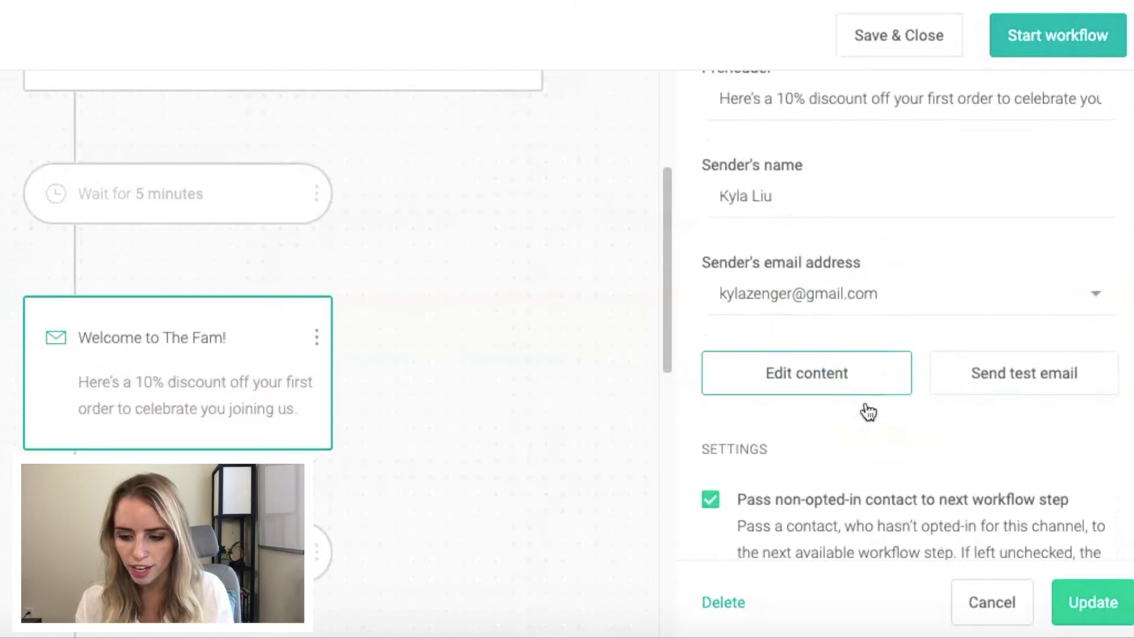
pyautogui.click(837, 390)
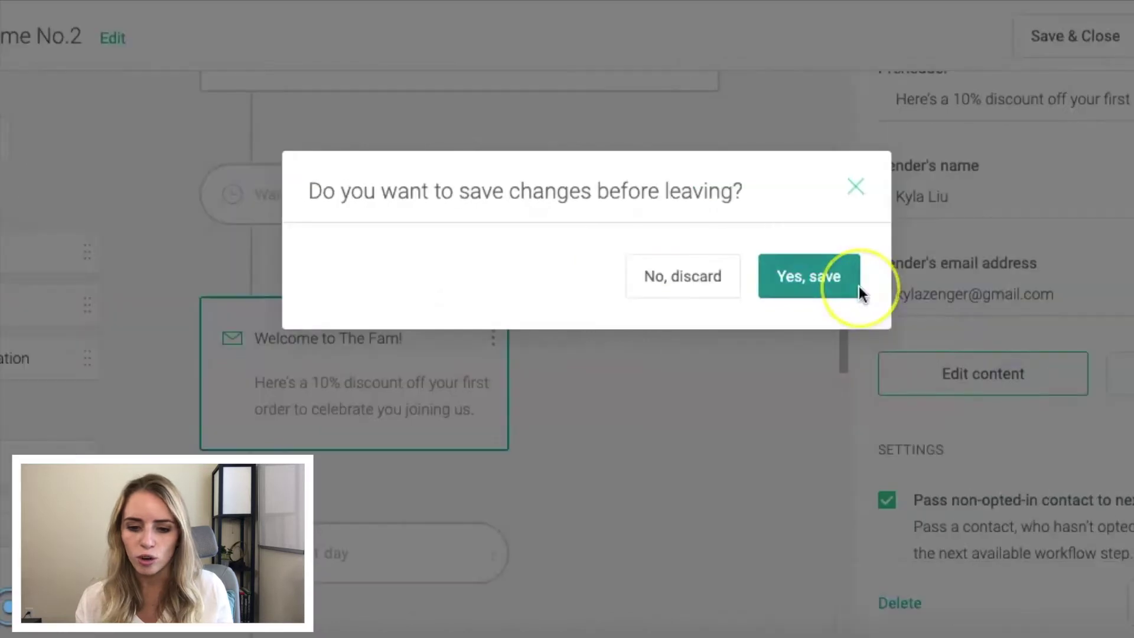
pyautogui.click(803, 289)
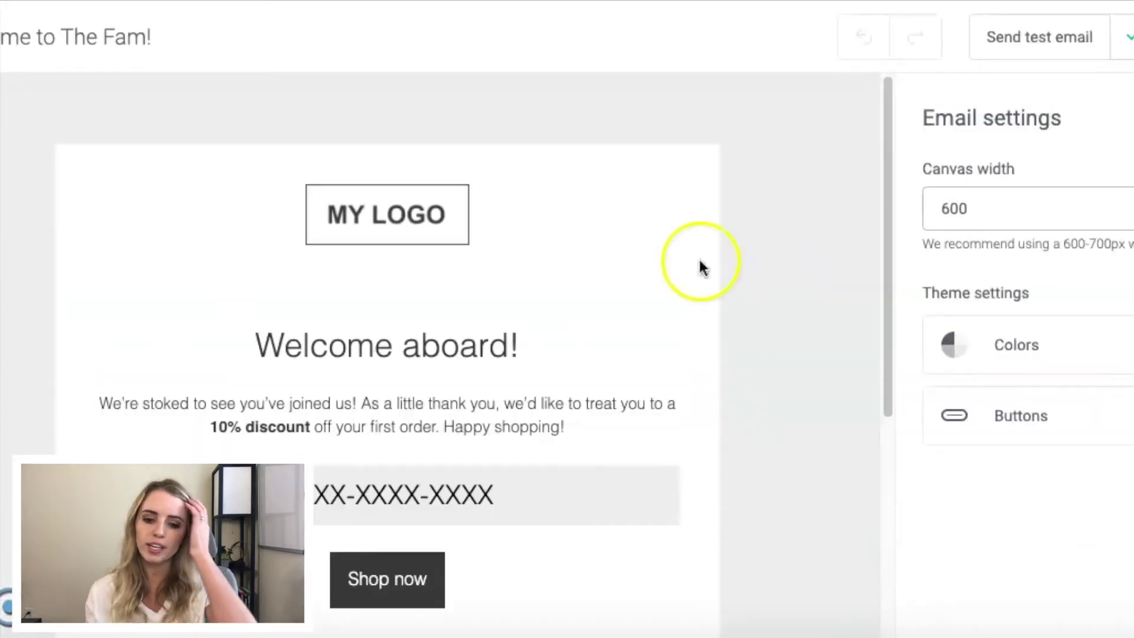
# Replace the "MY LOGO" placeholder with the circular brand logo and shrink it to less than half its inserted width
pyautogui.scroll(-6, 593, 239)
pyautogui.scroll(3, 593, 240)
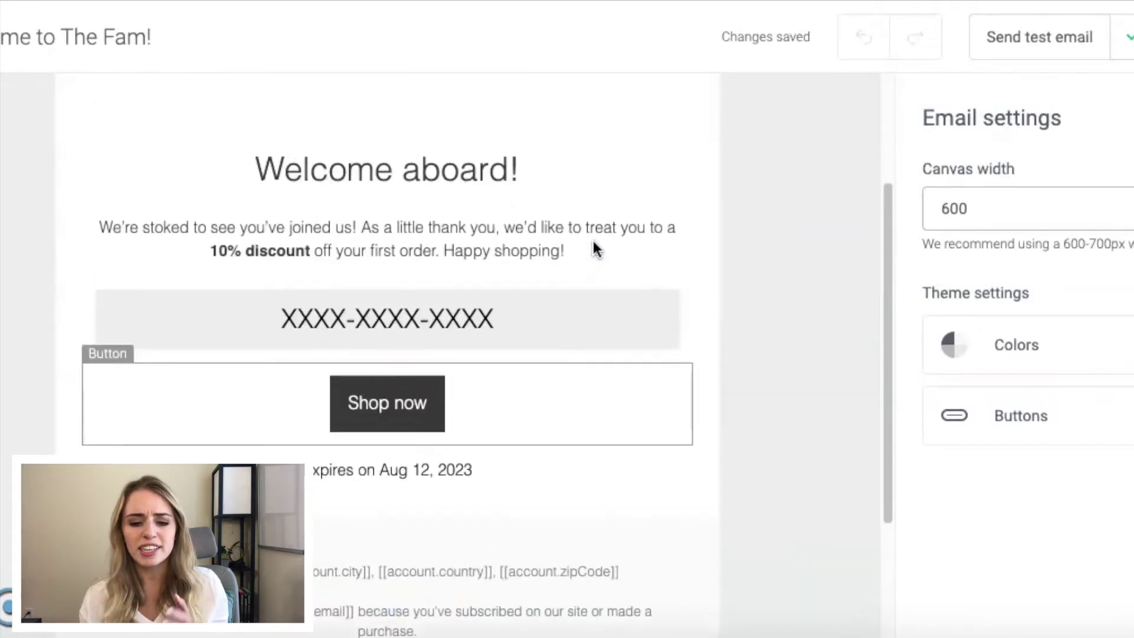
pyautogui.scroll(3, 594, 244)
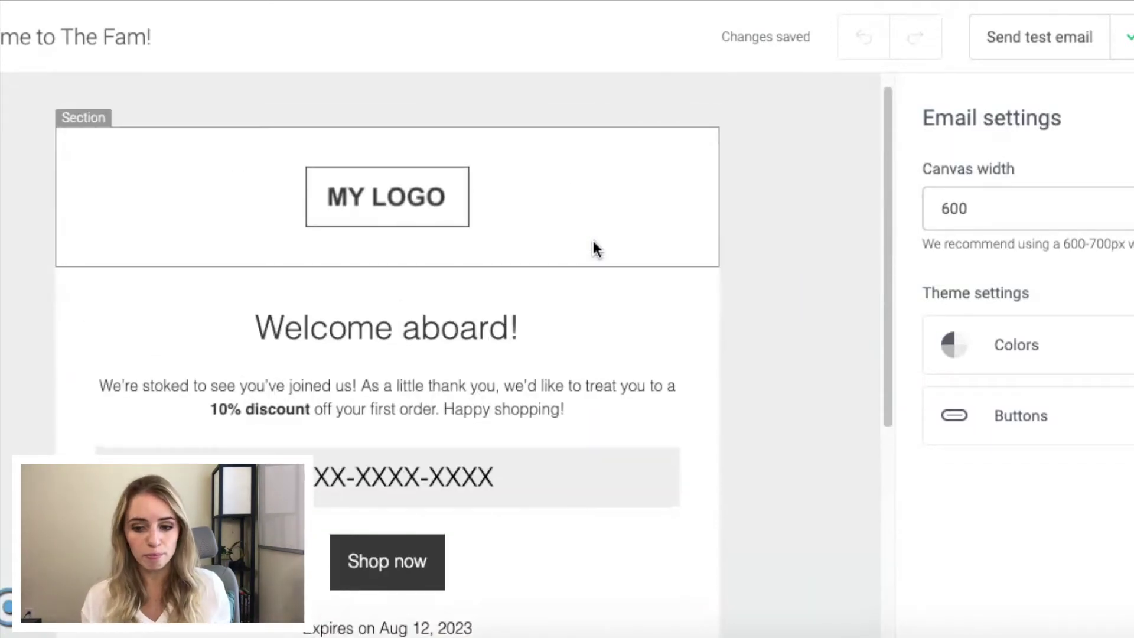
pyautogui.click(429, 194)
pyautogui.click(1058, 294)
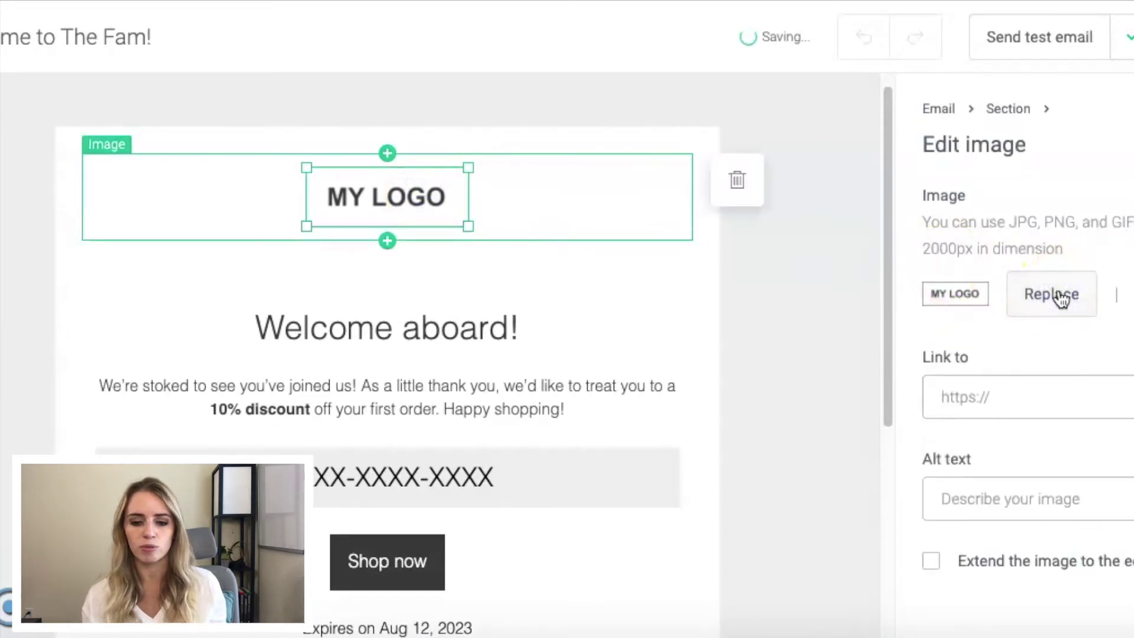
pyautogui.moveTo(665, 523); pyautogui.dragTo(341, 27)
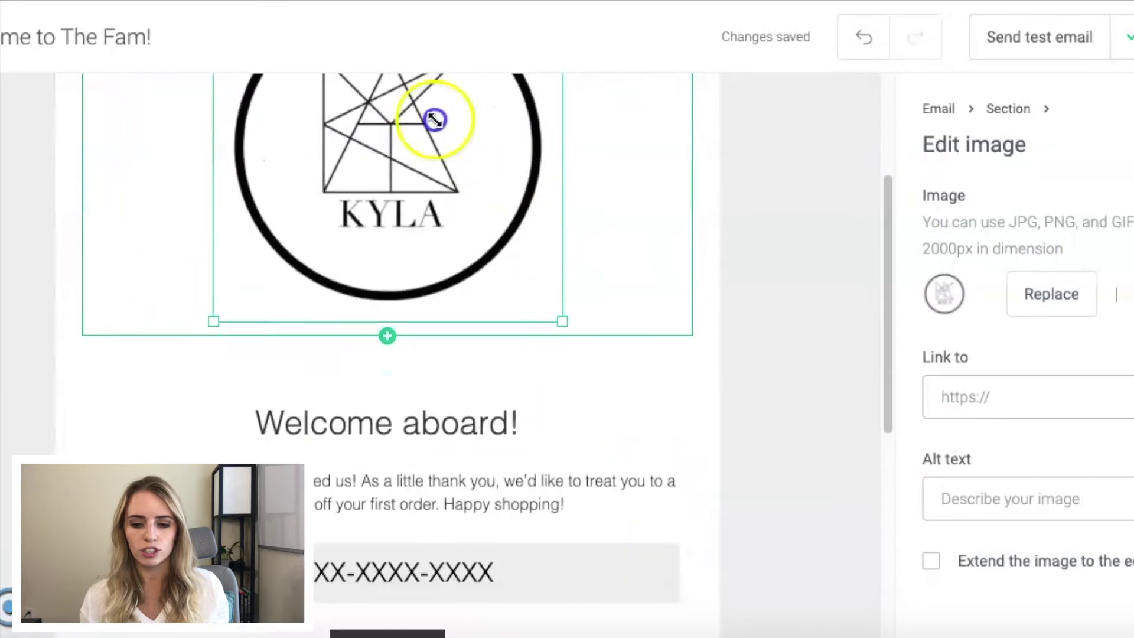
pyautogui.scroll(3, 493, 338)
pyautogui.scroll(1, 494, 339)
pyautogui.moveTo(502, 385); pyautogui.dragTo(443, 280)
# Change the "Welcome aboard!" heading to "Welcome To The Fam!" and make it bold
pyautogui.click(516, 421)
pyautogui.click(519, 421)
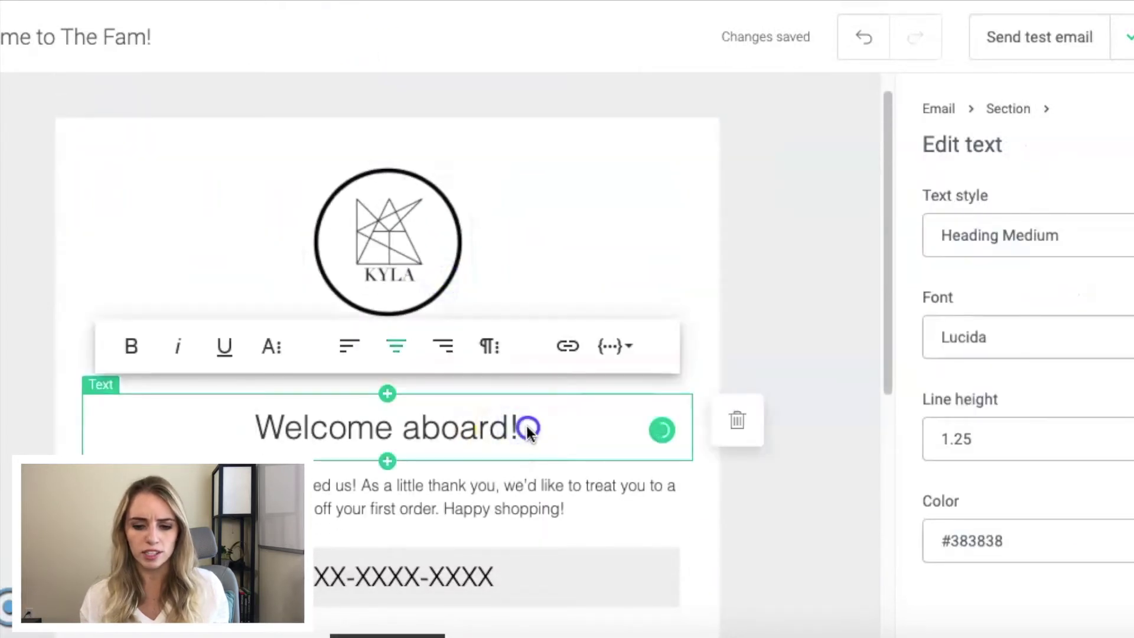
pyautogui.moveTo(525, 423); pyautogui.dragTo(428, 429)
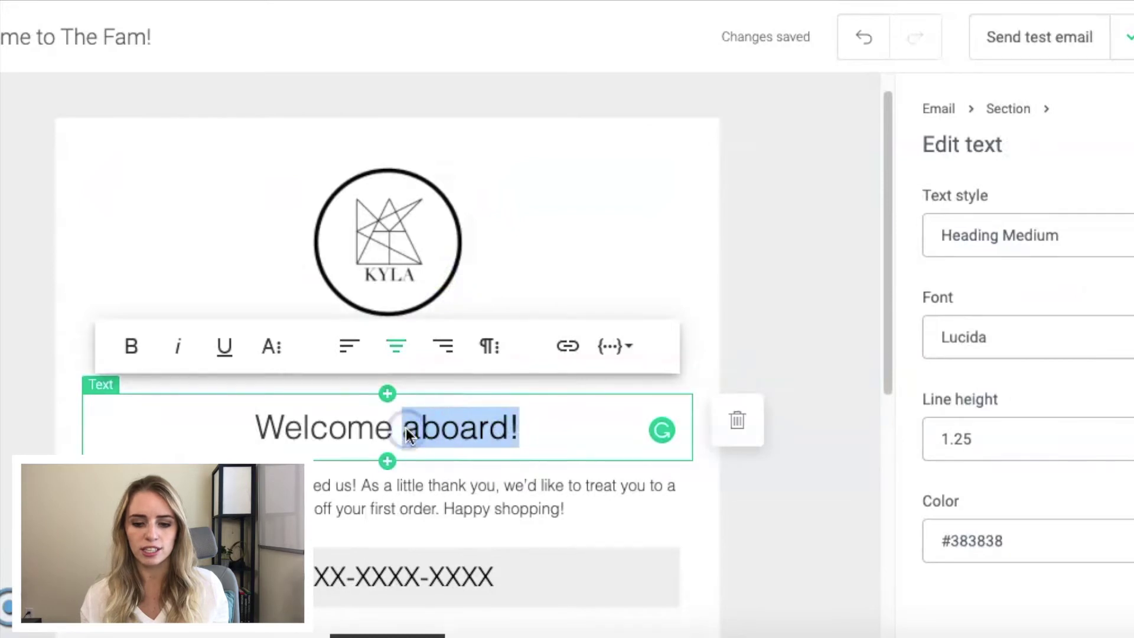
pyautogui.write('The F')
pyautogui.press('BackSpace')
pyautogui.press('BackSpace')
pyautogui.press('BackSpace')
pyautogui.press('BackSpace')
pyautogui.press('BackSpace')
pyautogui.press('BackSpace')
pyautogui.write('To The Fam')
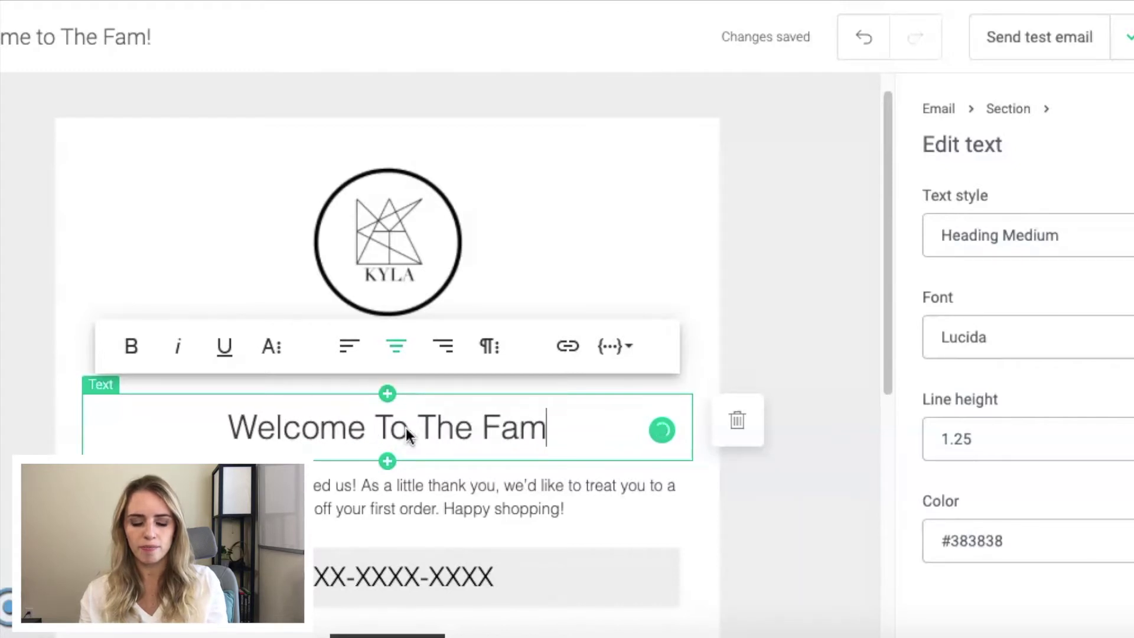
pyautogui.write('!')
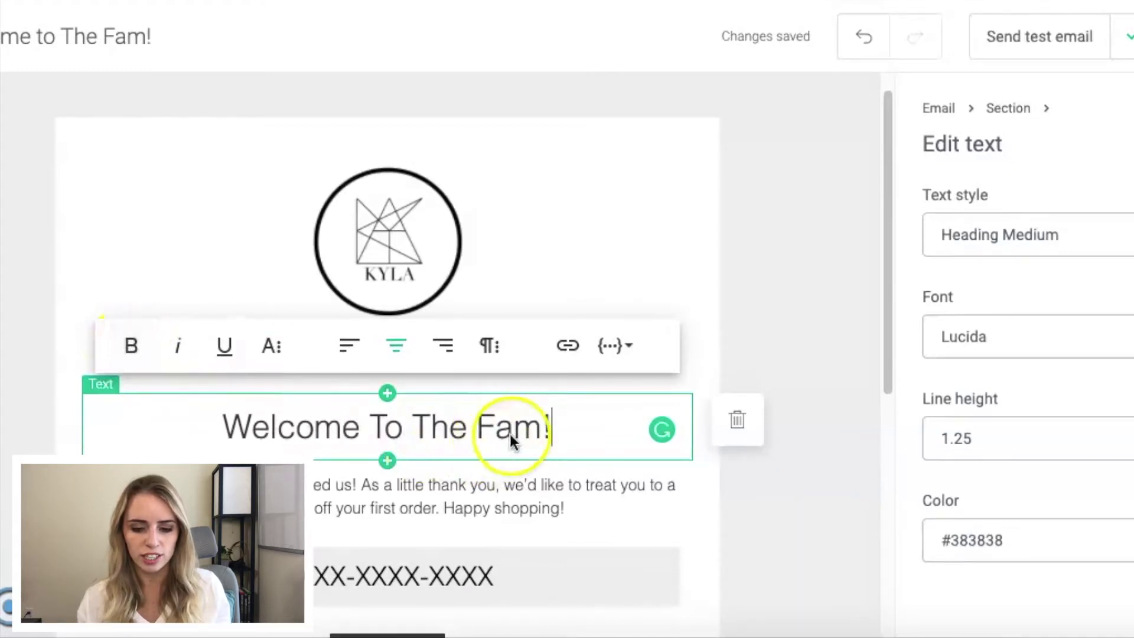
pyautogui.moveTo(544, 425); pyautogui.dragTo(210, 438)
pyautogui.click(131, 345)
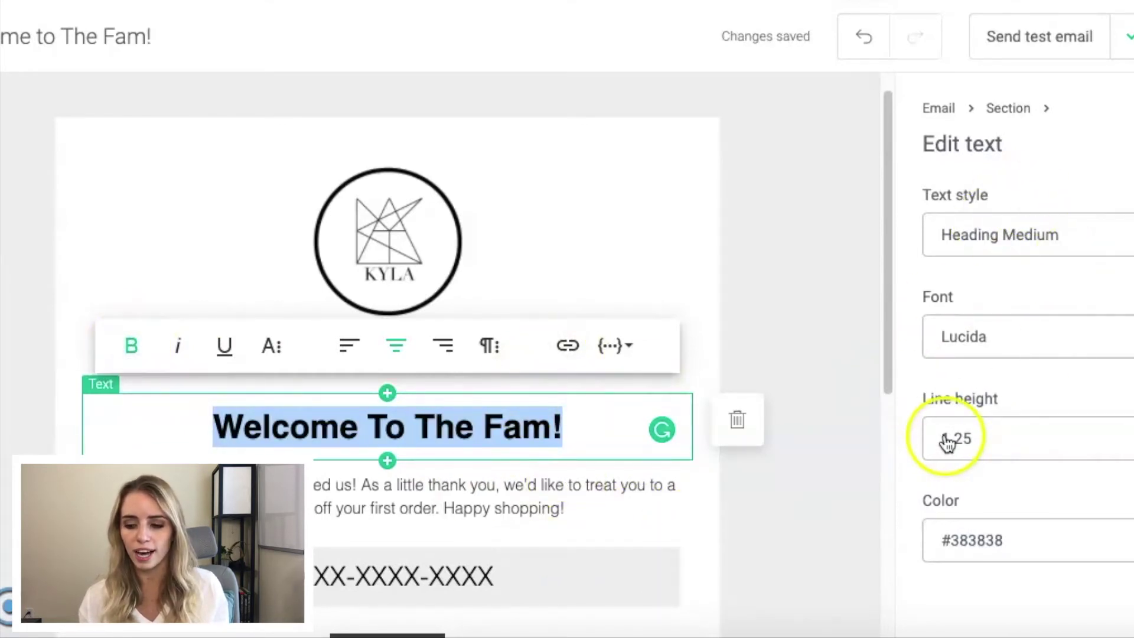
# Inspect the settings of the 10% discount paragraph, the discount code block and the heading
pyautogui.click(598, 506)
pyautogui.scroll(-1, 597, 508)
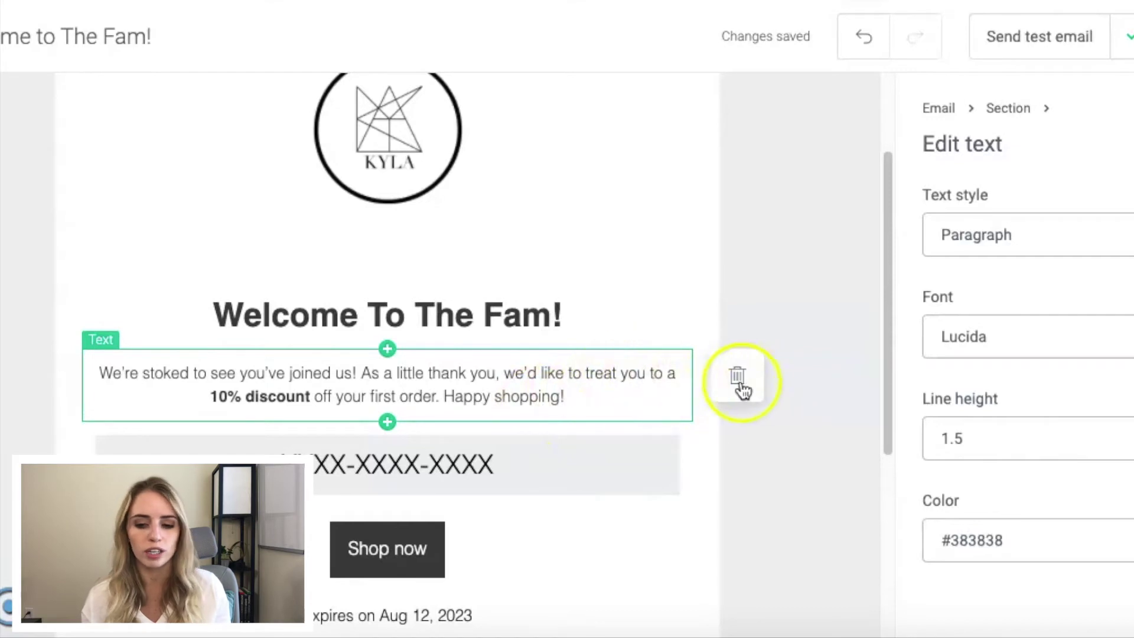
pyautogui.click(582, 459)
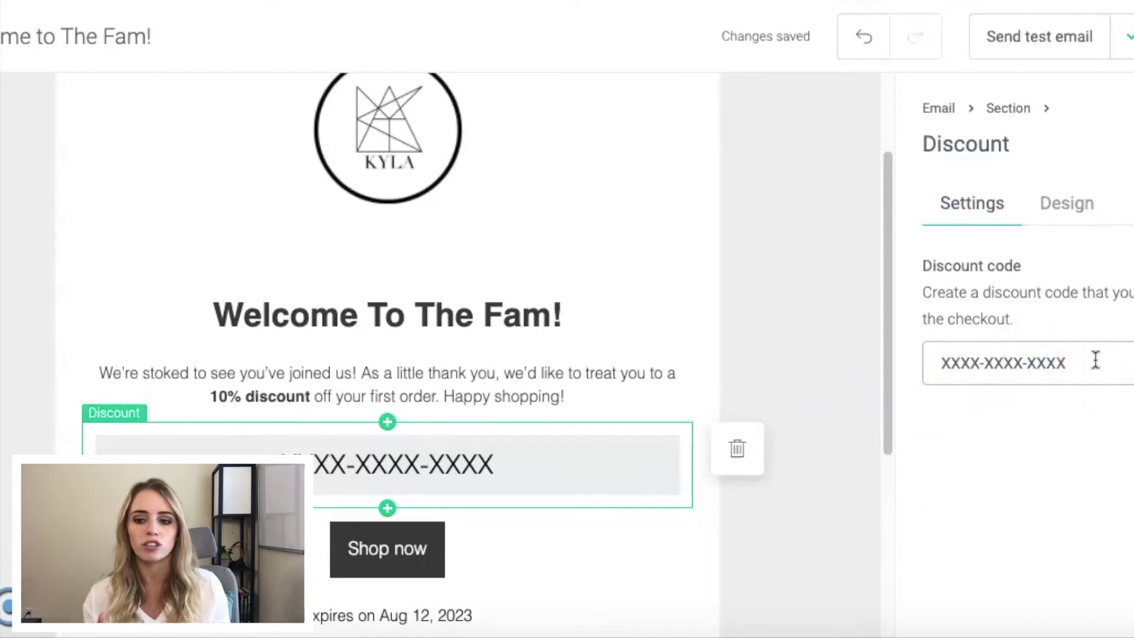
pyautogui.click(572, 316)
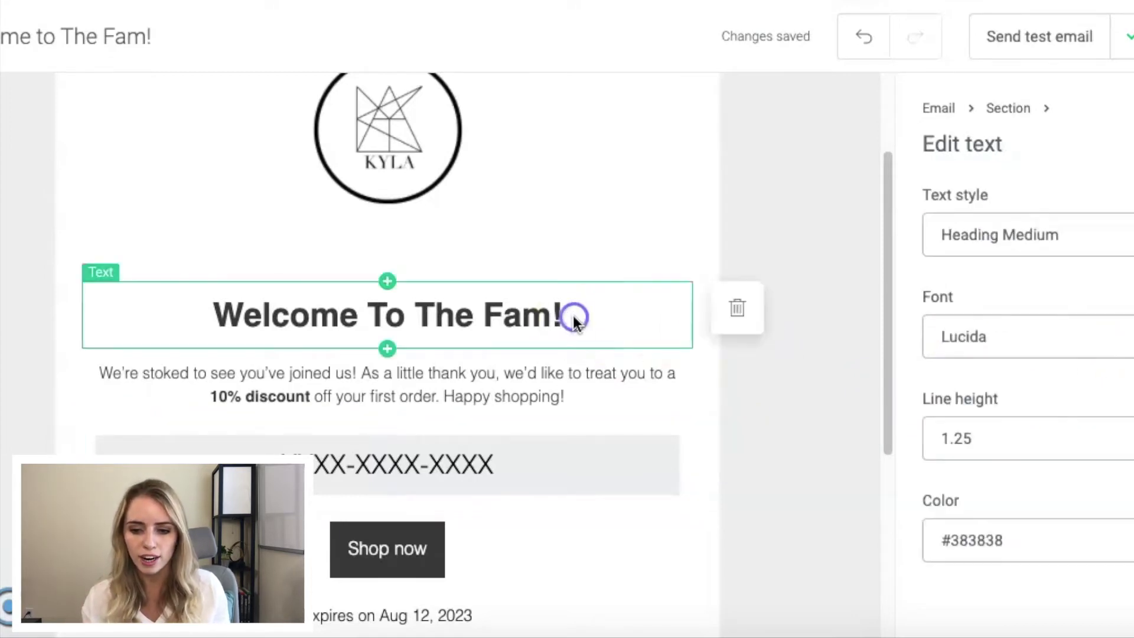
pyautogui.scroll(-5, 573, 316)
pyautogui.scroll(10, 573, 315)
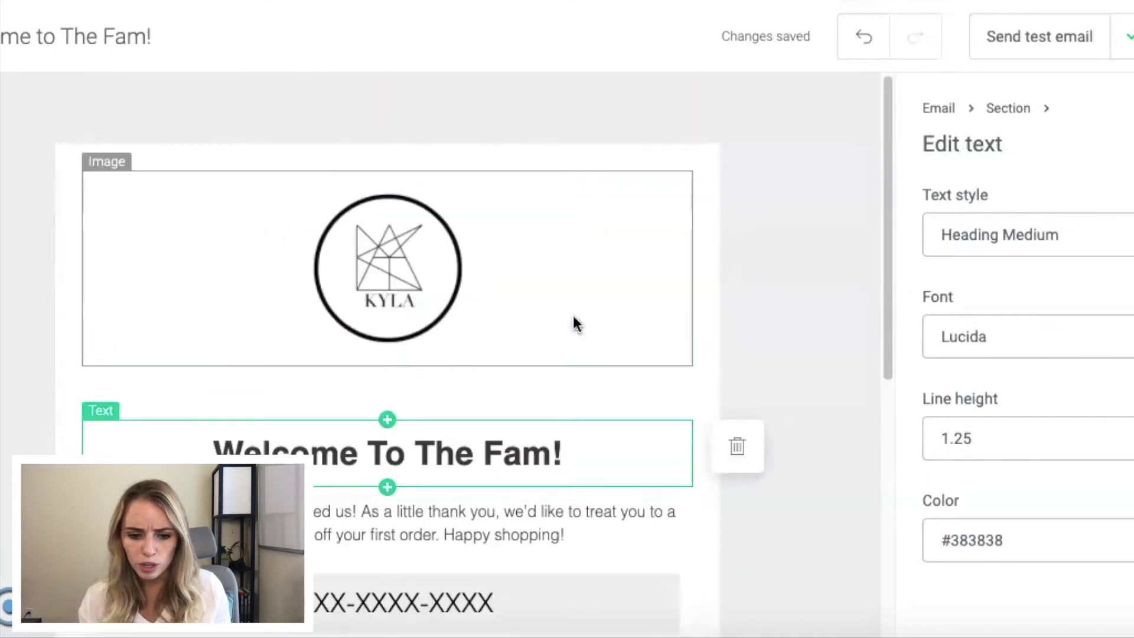
# Return to the overall email settings and review the canvas width, theme options and complete email layout
pyautogui.click(931, 111)
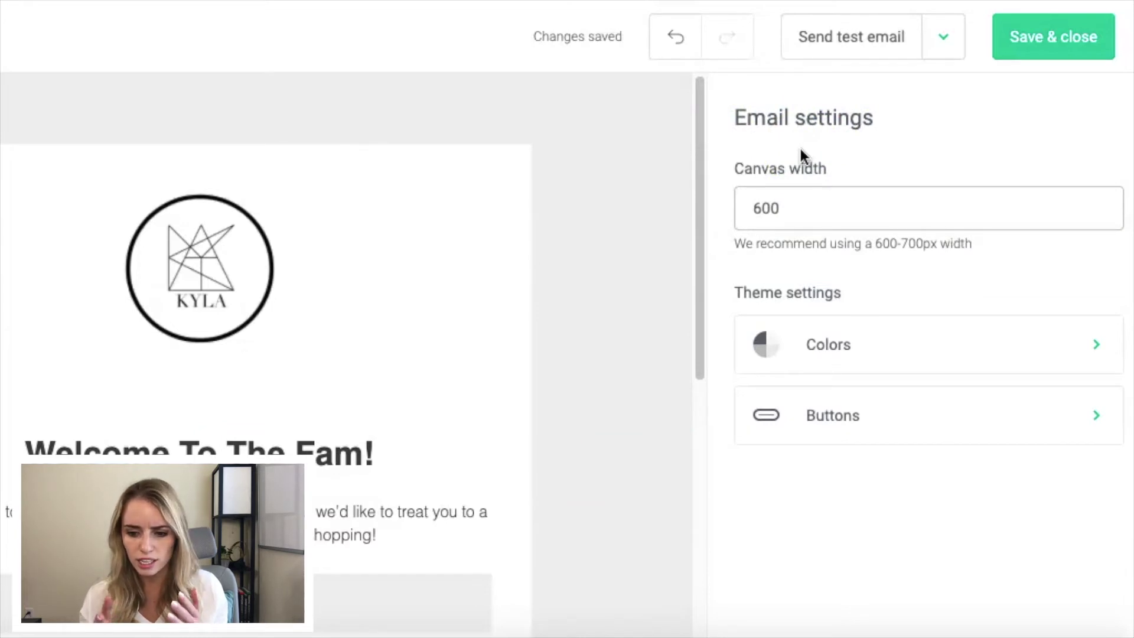
pyautogui.scroll(-5, 489, 324)
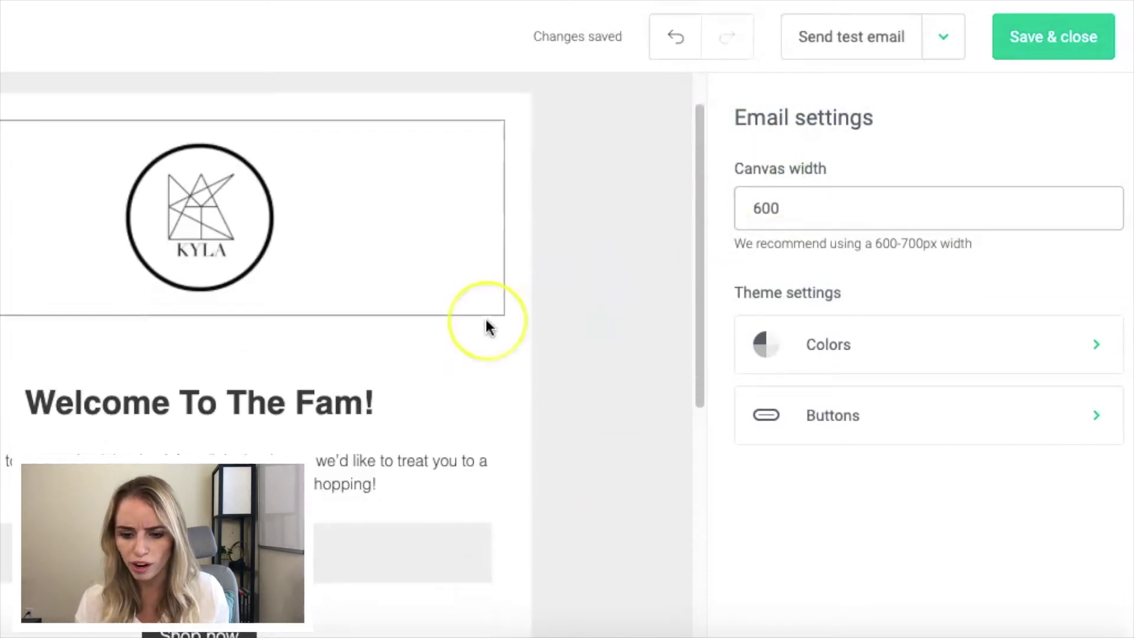
pyautogui.scroll(-3, 488, 328)
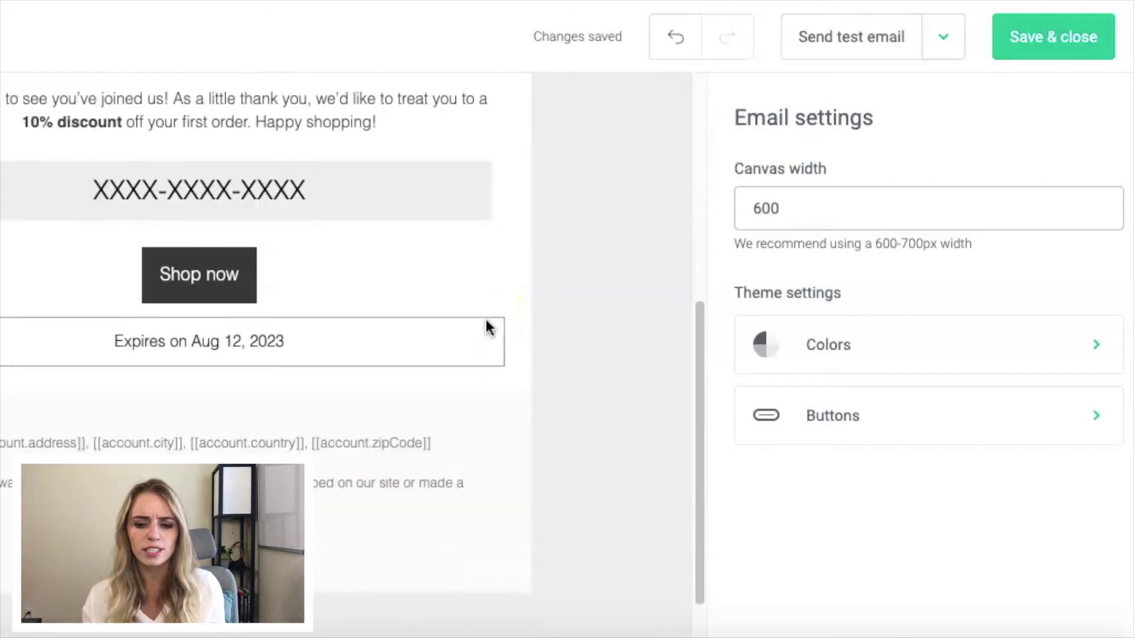
pyautogui.scroll(8, 488, 328)
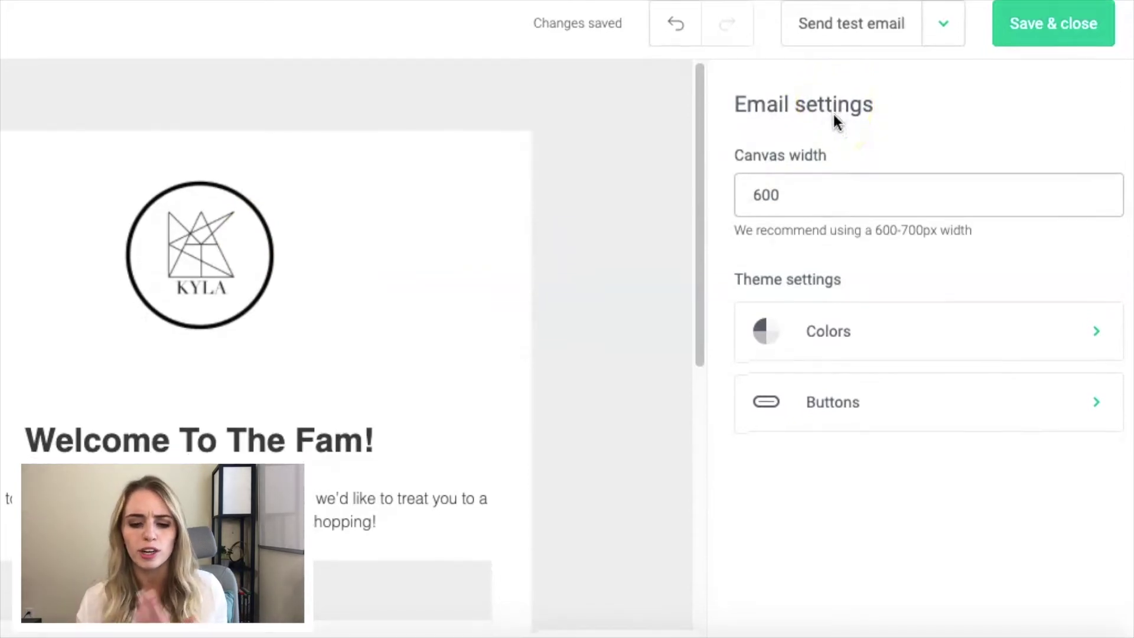
pyautogui.scroll(-4, 575, 443)
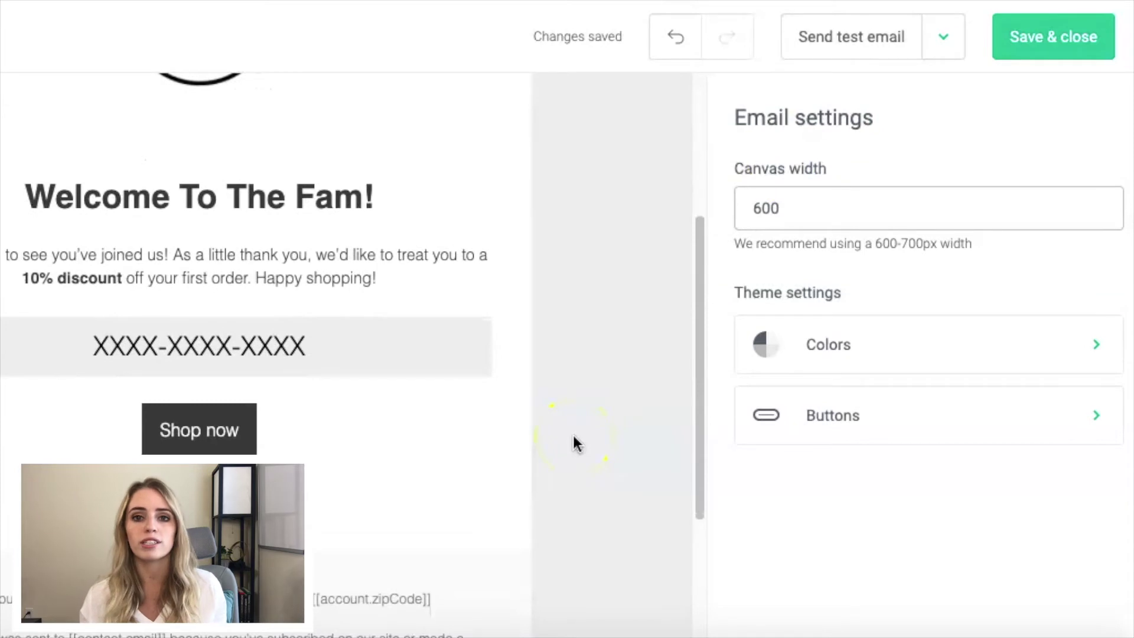
pyautogui.scroll(2, 576, 443)
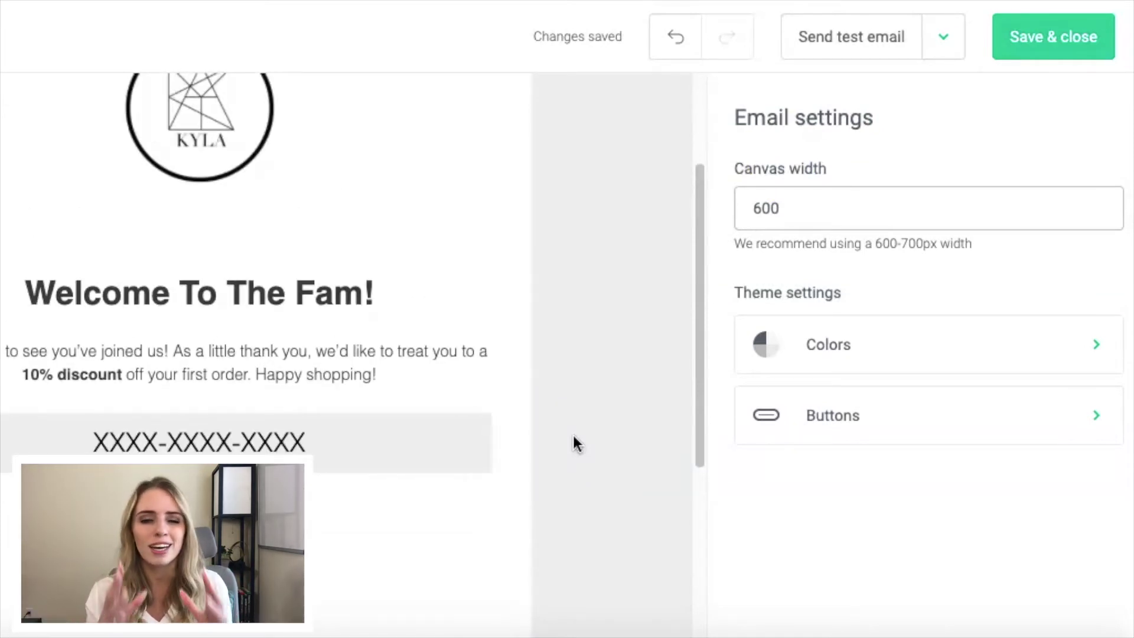
pyautogui.scroll(3, 576, 443)
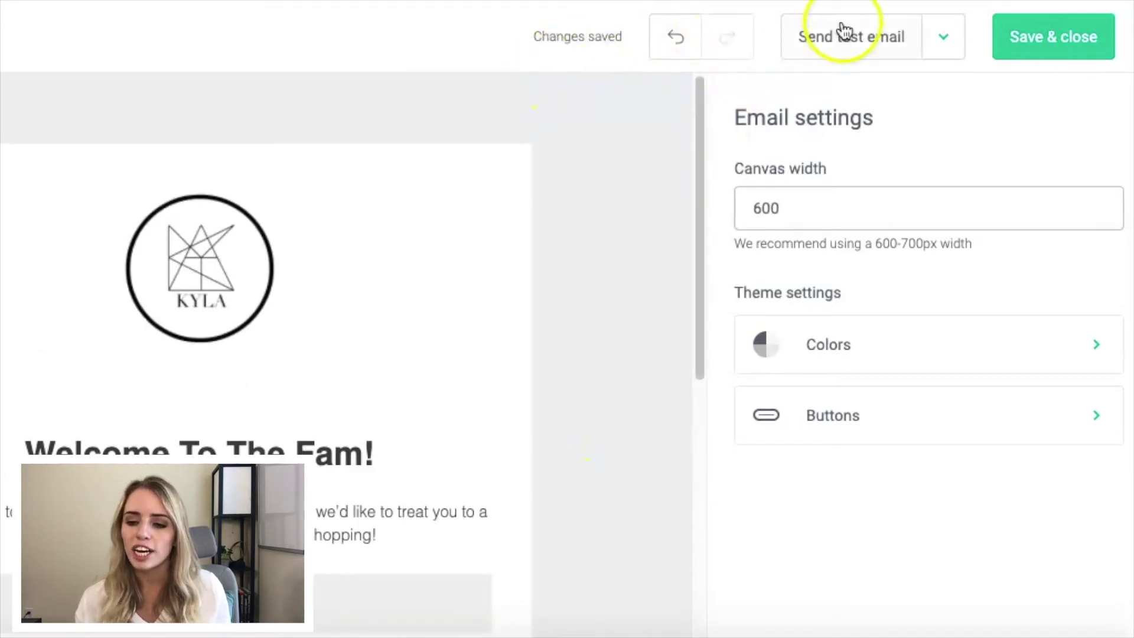
# Check the email's preview option, then save and close the content to return to the workflow
pyautogui.click(944, 38)
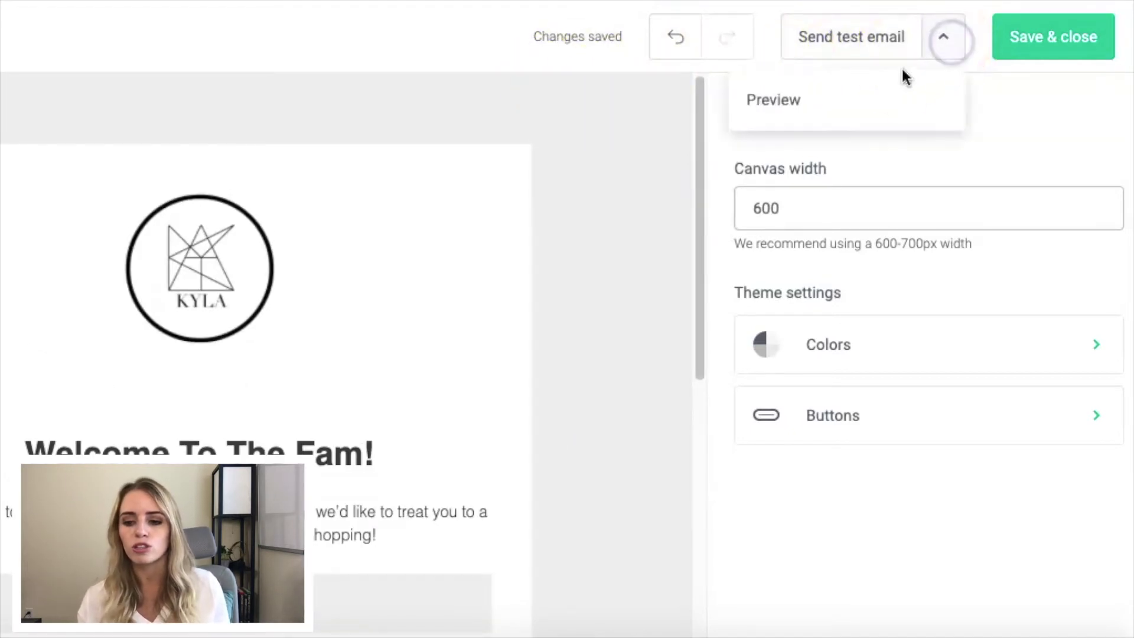
pyautogui.click(1060, 53)
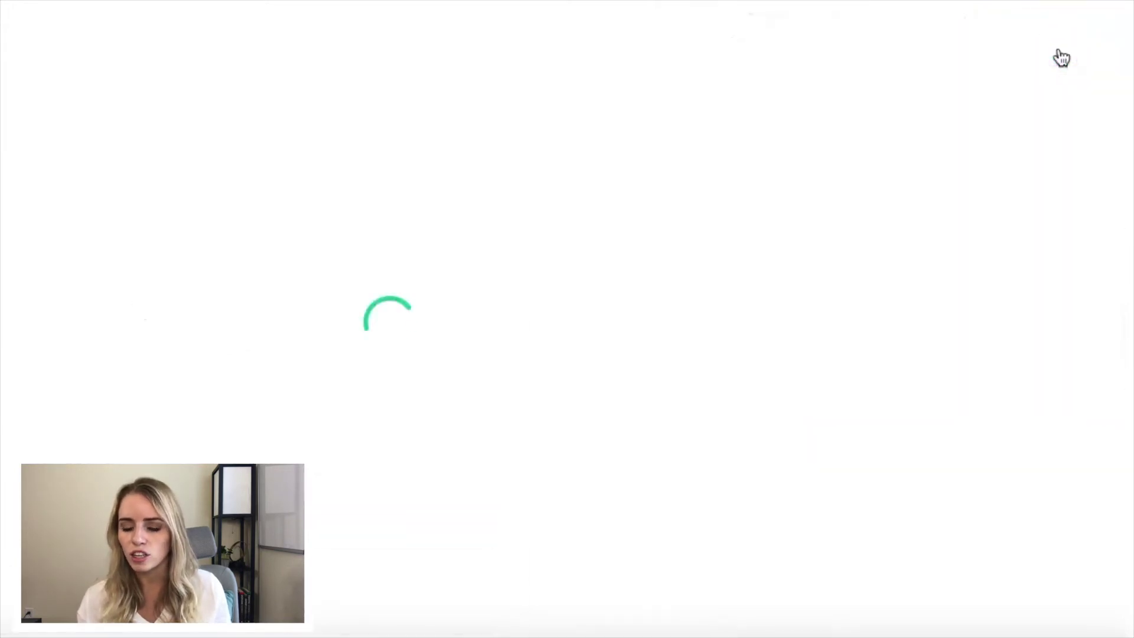
pyautogui.scroll(-3, 477, 275)
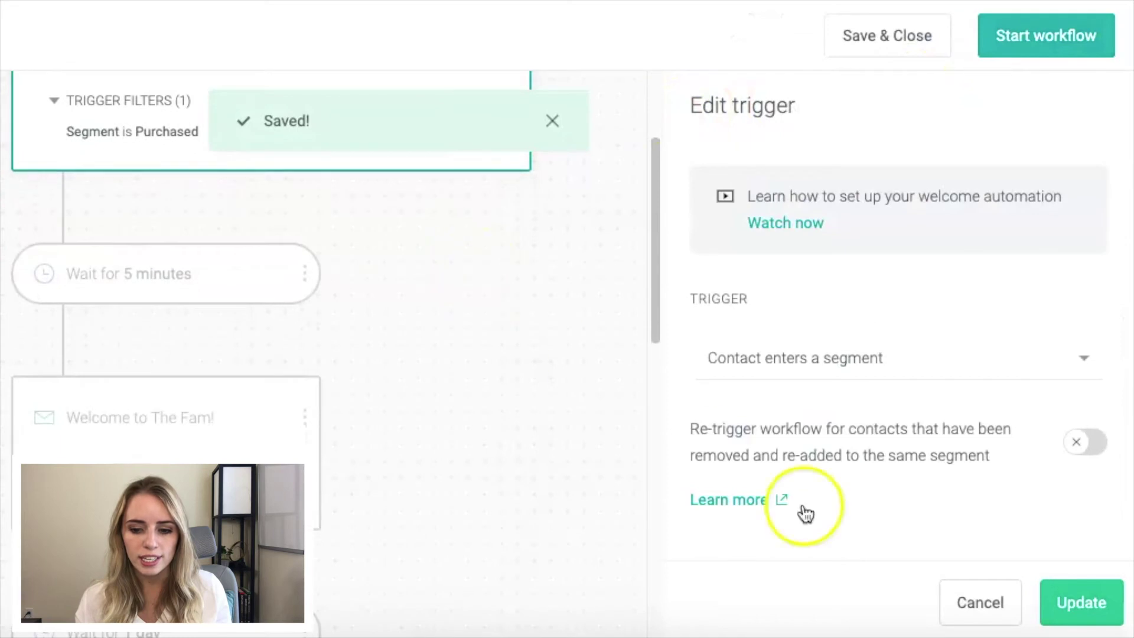
# Review the subject, preheader, sender and pass-through settings of the "Welcome to The Fam!" email, leaving them without changes
pyautogui.scroll(2, 413, 417)
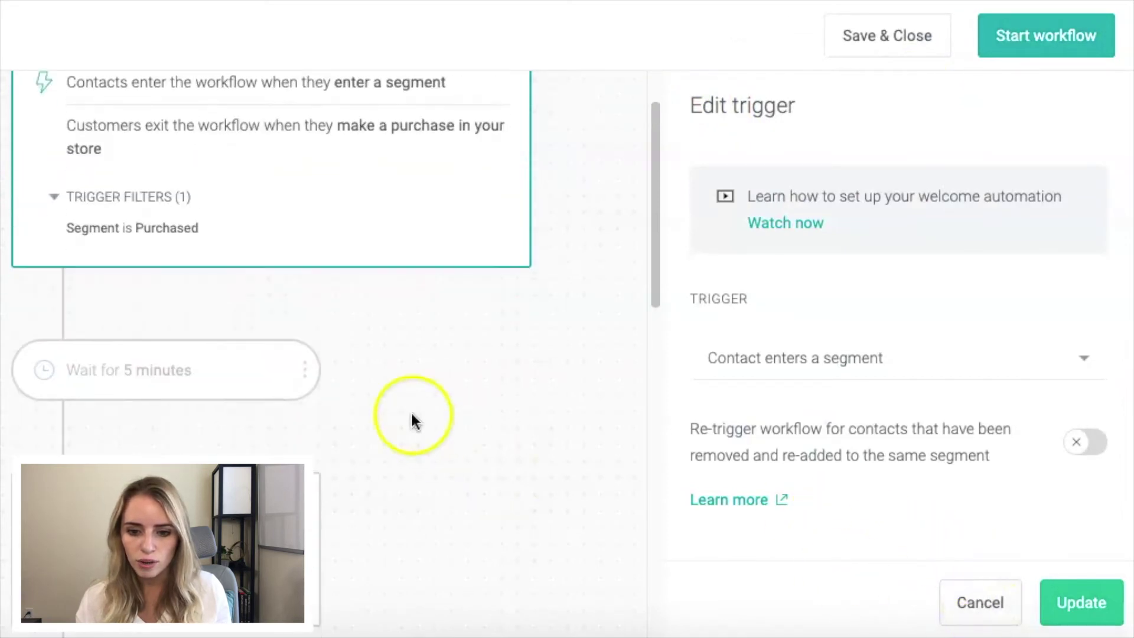
pyautogui.scroll(-4, 188, 362)
pyautogui.click(188, 362)
pyautogui.scroll(-3, 745, 427)
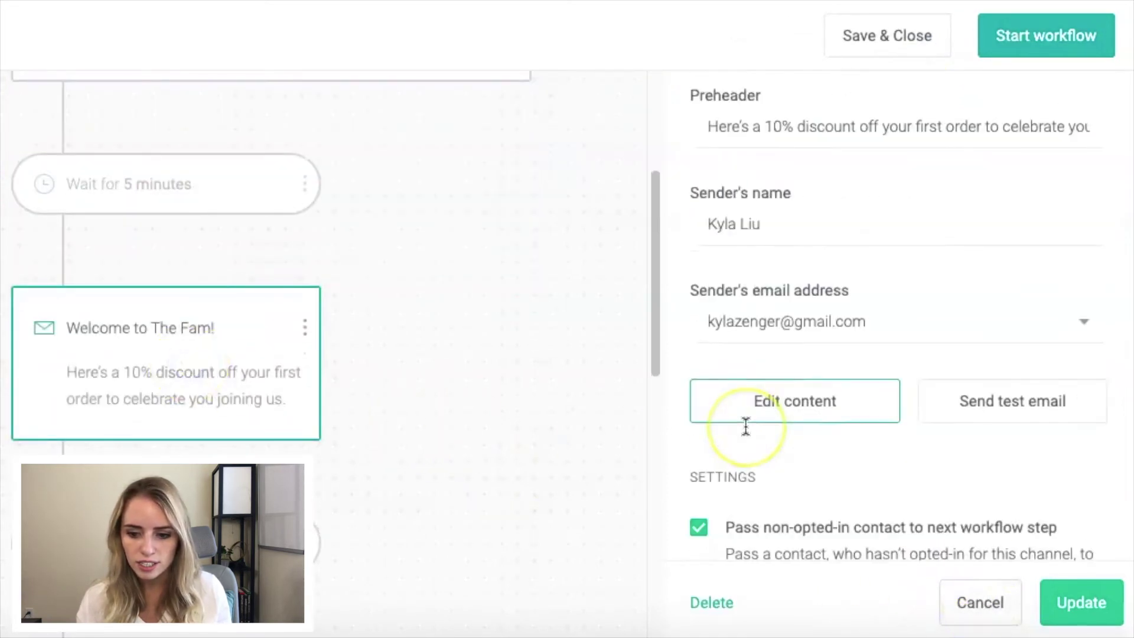
pyautogui.scroll(3, 746, 427)
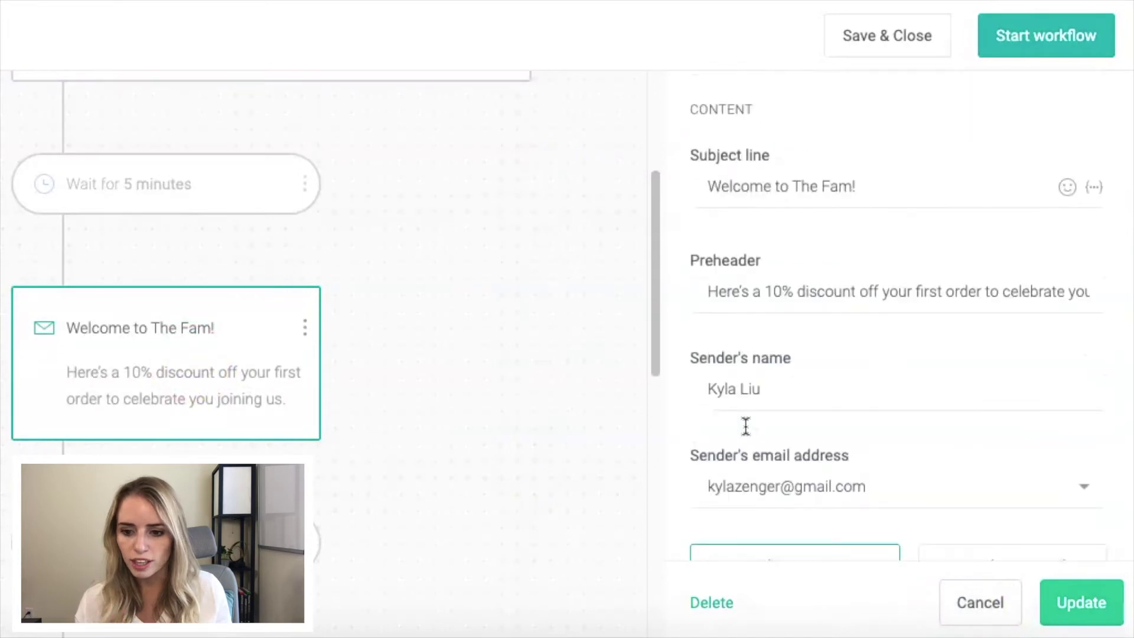
pyautogui.scroll(-4, 736, 295)
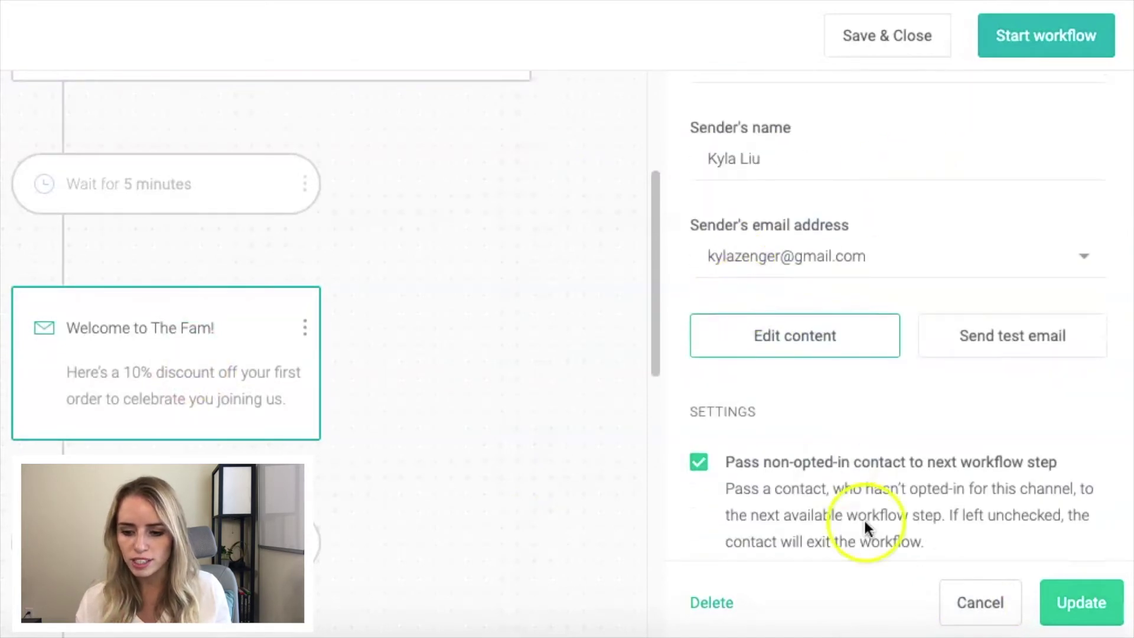
pyautogui.click(992, 611)
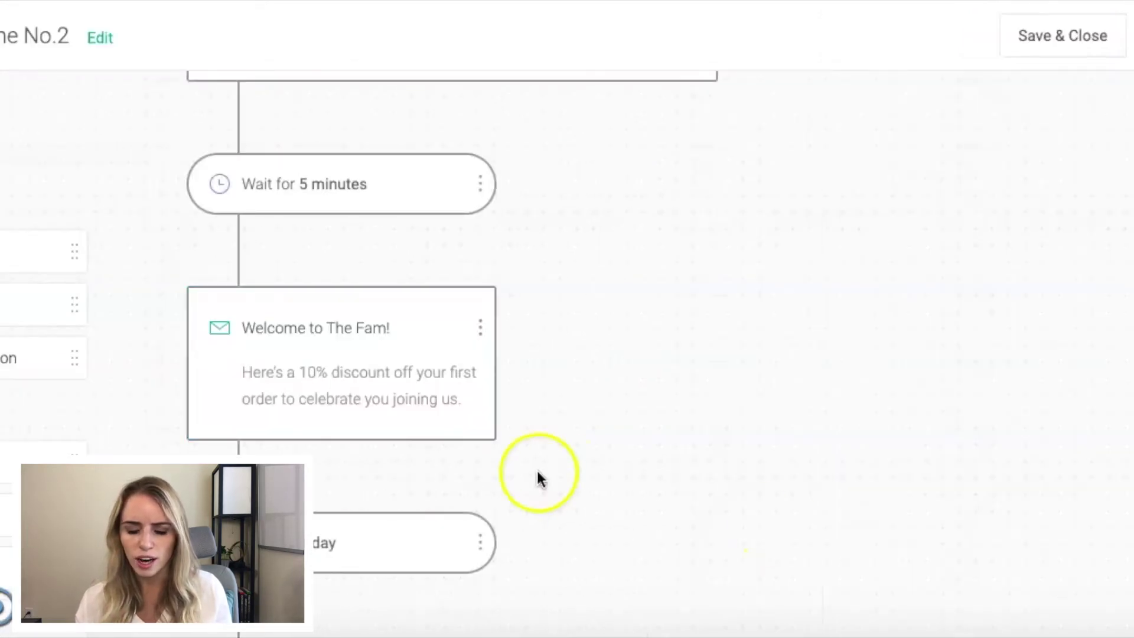
# Set the delay after the "Welcome to The Fam!" email to 2 days
pyautogui.scroll(-3, 537, 476)
pyautogui.click(305, 341)
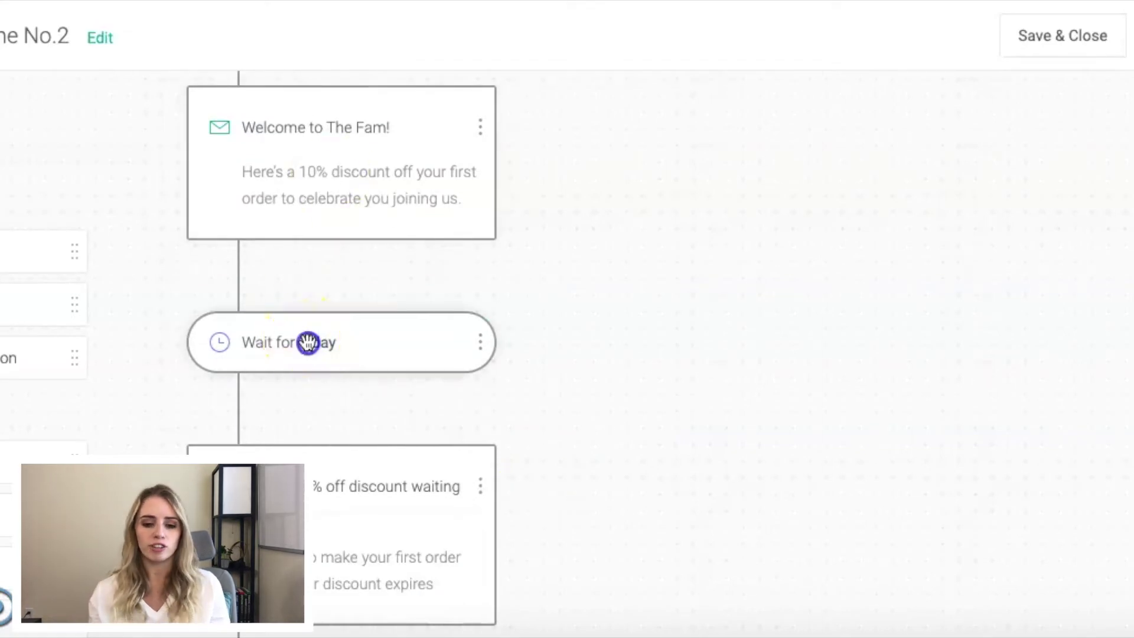
pyautogui.click(901, 310)
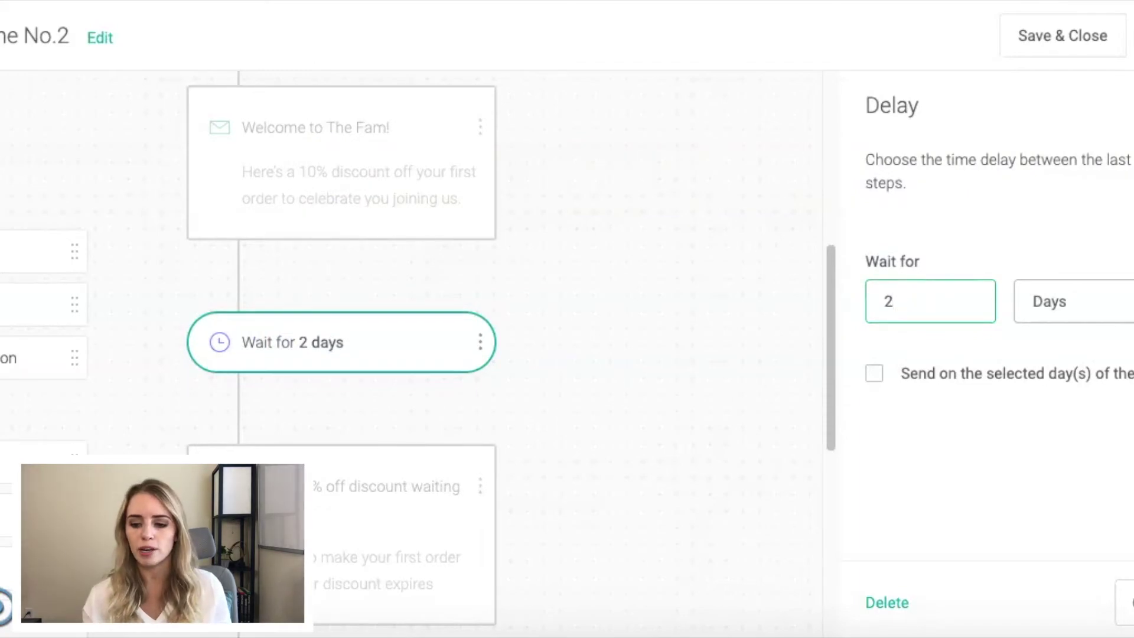
pyautogui.click(1127, 602)
# Review the remaining discount reminder emails, the delay between them and the message blocks available for the workflow
pyautogui.scroll(-3, 599, 420)
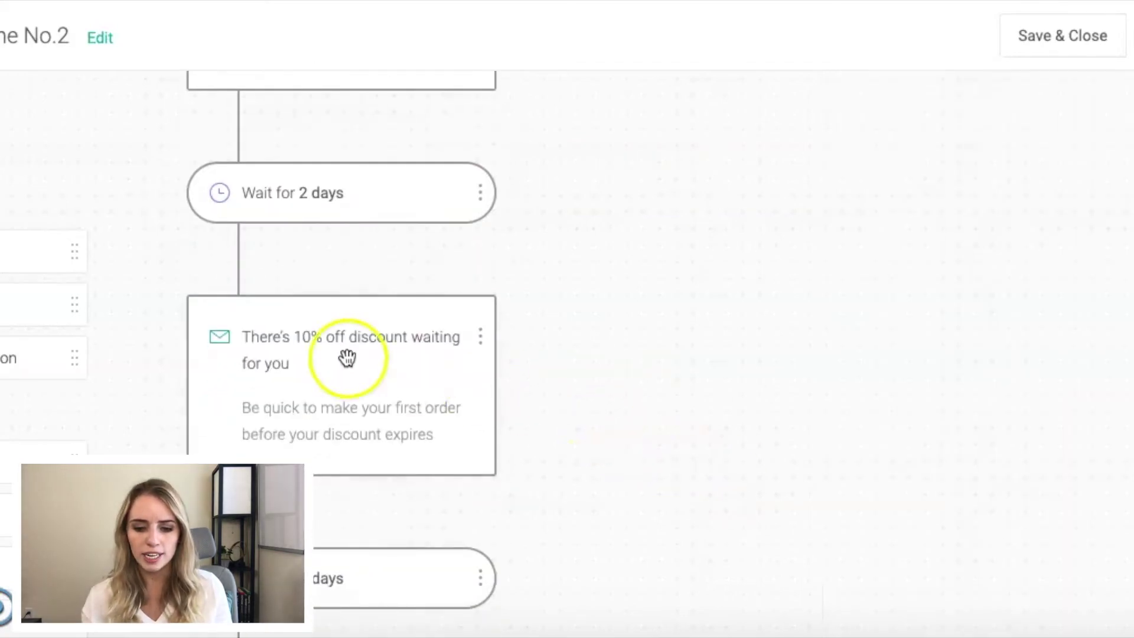
pyautogui.scroll(-2, 346, 358)
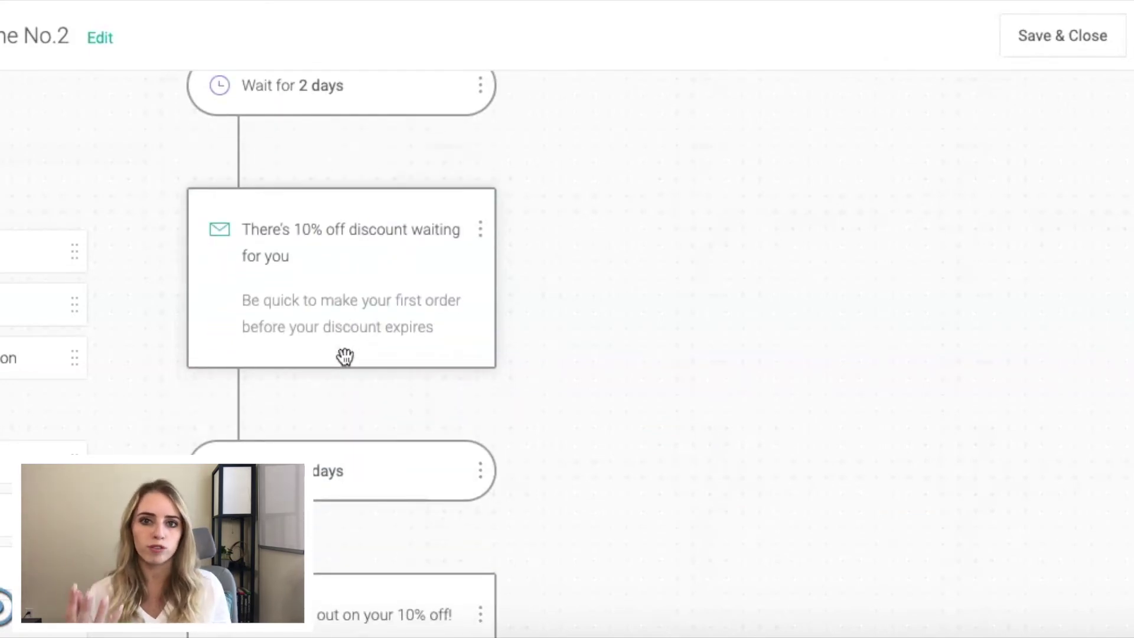
pyautogui.scroll(-1, 327, 286)
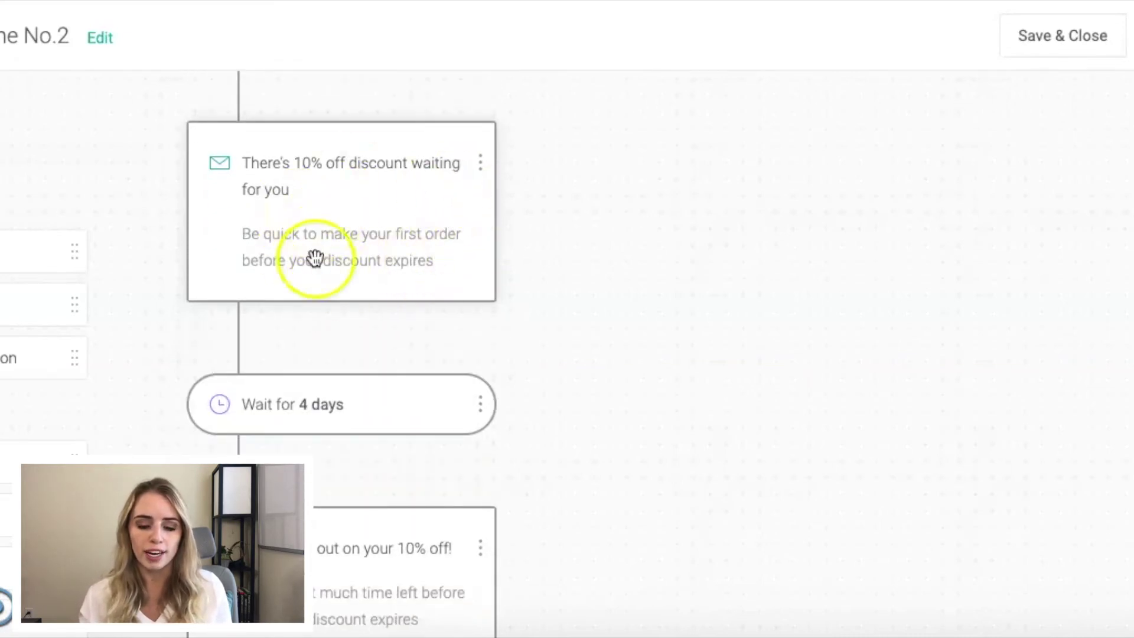
pyautogui.scroll(-3, 316, 256)
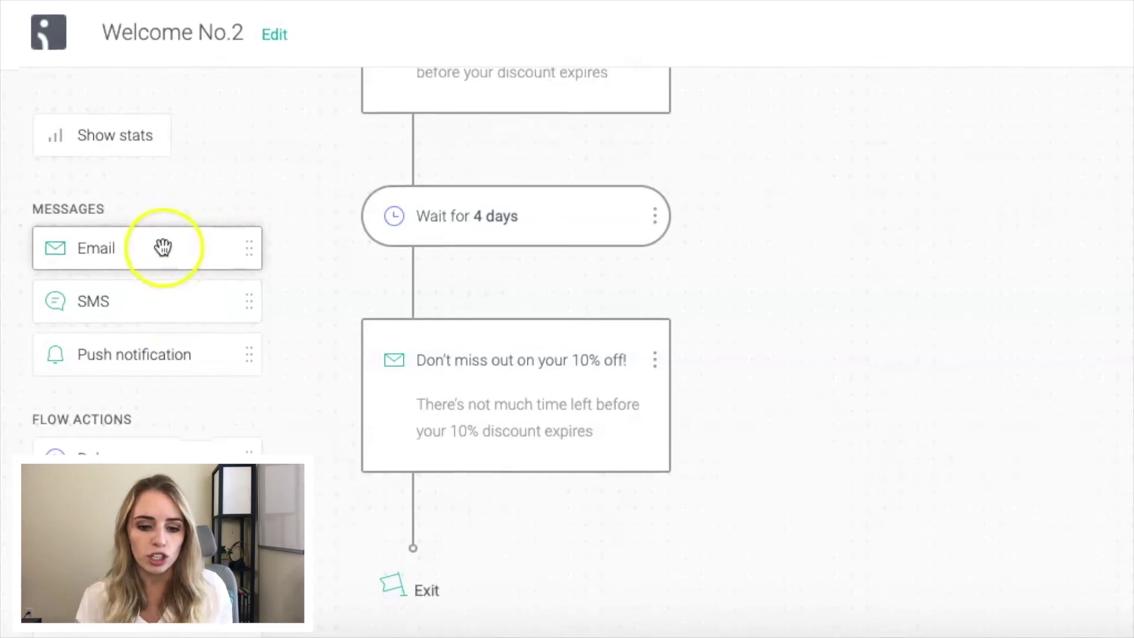
pyautogui.moveTo(144, 267)
pyautogui.mouseDown()
pyautogui.moveTo(265, 321)
pyautogui.moveTo(435, 552)
pyautogui.moveTo(387, 522)
pyautogui.moveTo(479, 526)
pyautogui.moveTo(193, 330)
pyautogui.moveTo(140, 271)
pyautogui.mouseUp()
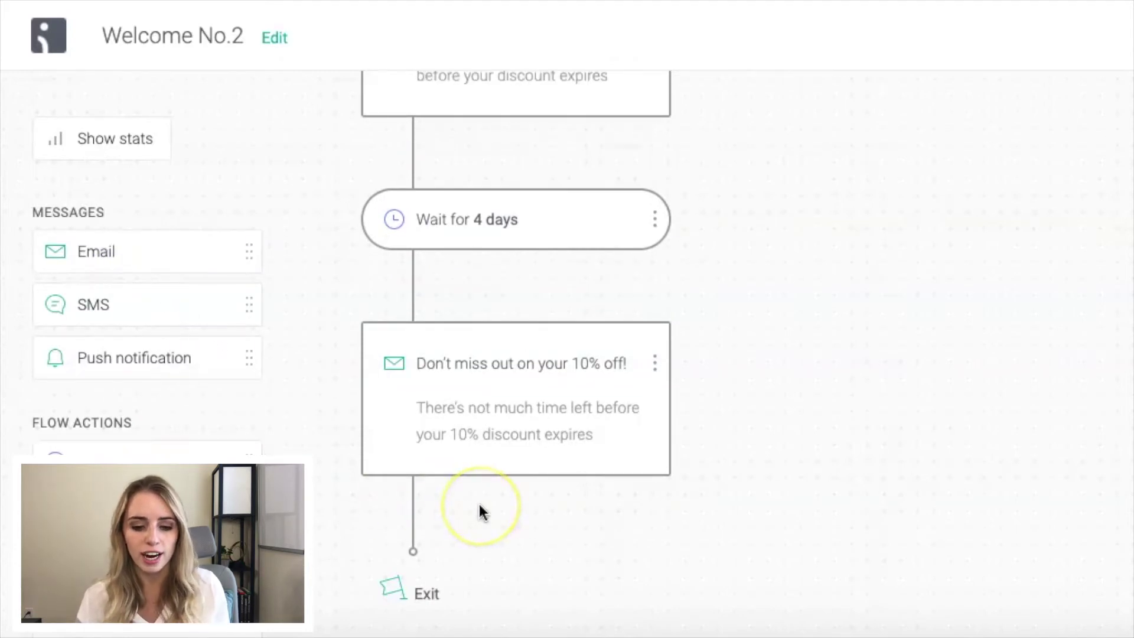
pyautogui.scroll(15, 480, 506)
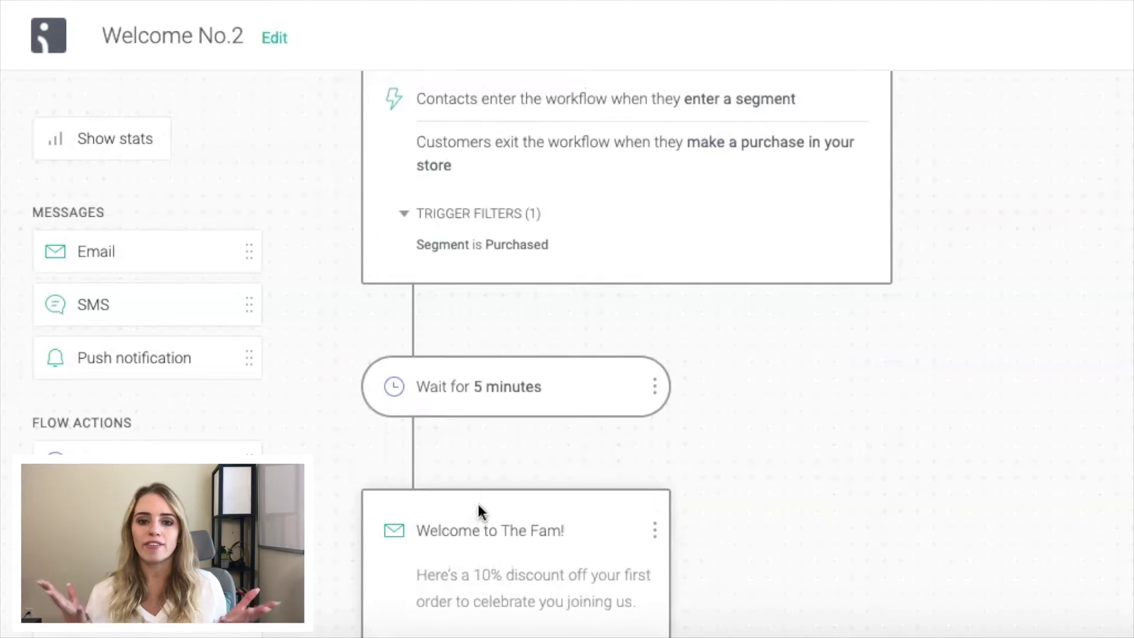
# Rename the workflow as "Welcome"
pyautogui.click(275, 47)
pyautogui.click(593, 273)
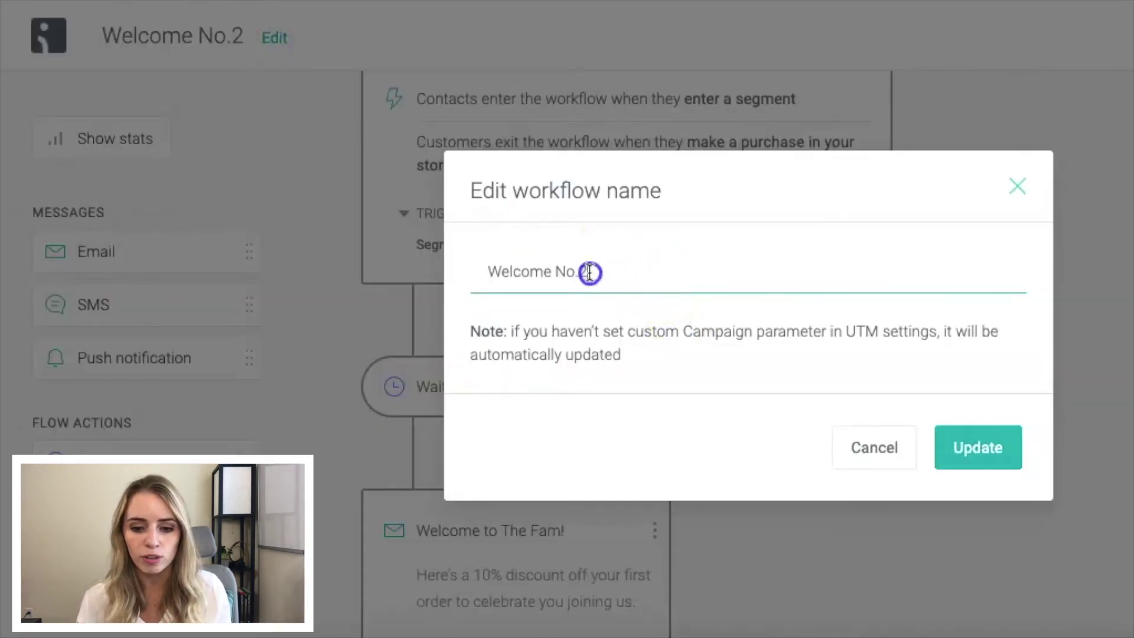
pyautogui.press('BackSpace')
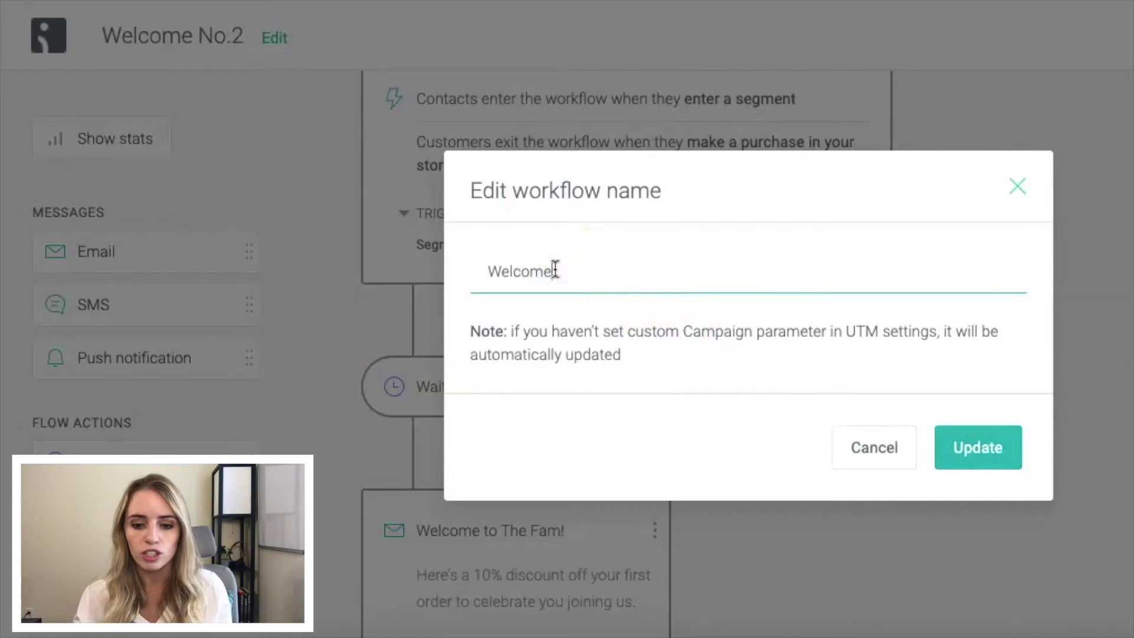
pyautogui.click(997, 464)
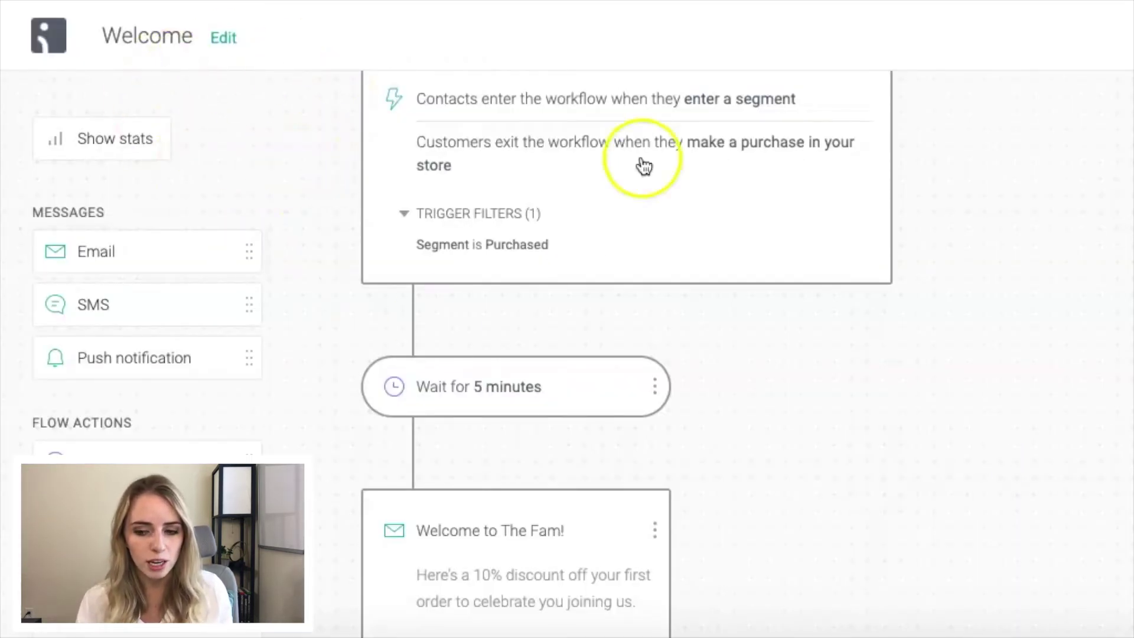
# Start the Welcome workflow and open its additional actions in the automation list
pyautogui.click(1044, 54)
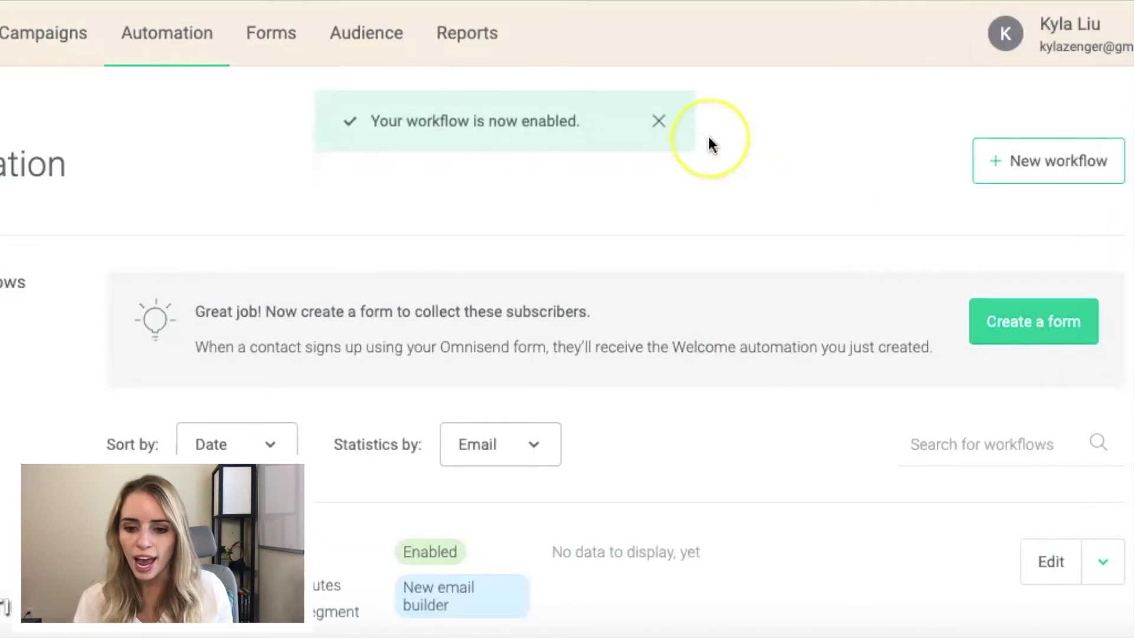
pyautogui.scroll(-3, 712, 145)
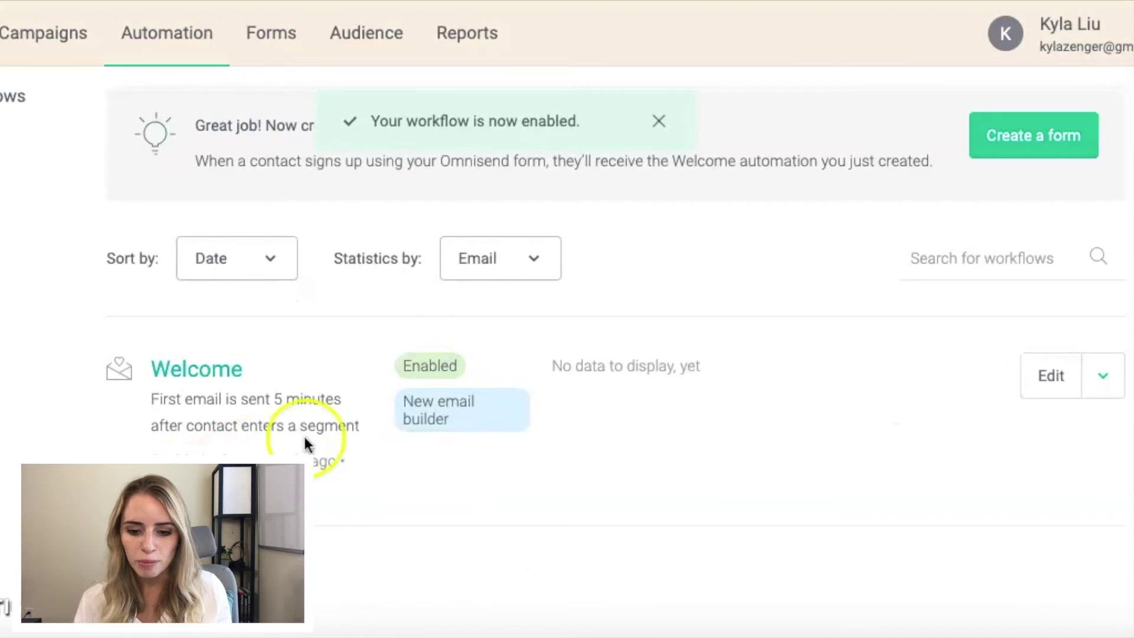
pyautogui.click(1102, 391)
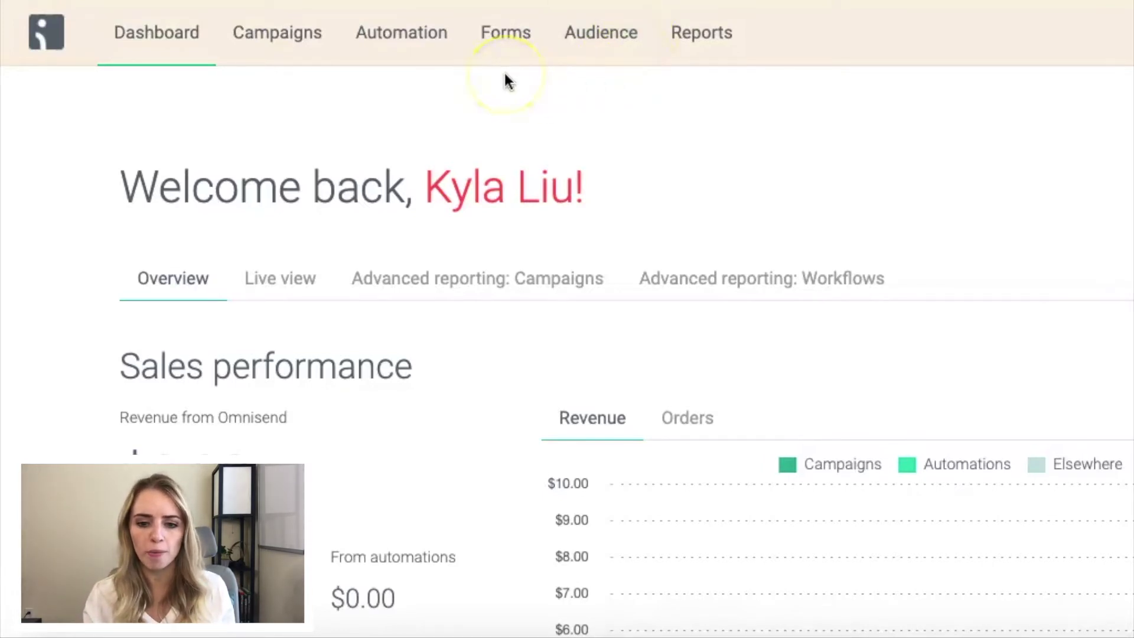
# Create a new form of the Landing Page type
pyautogui.click(506, 52)
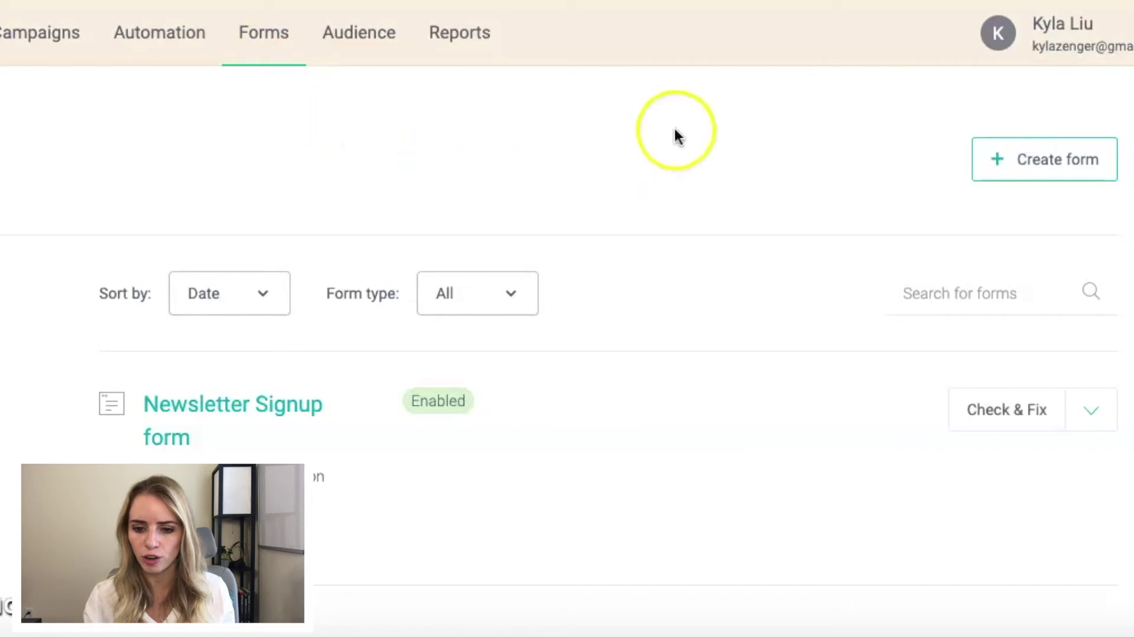
pyautogui.click(1048, 166)
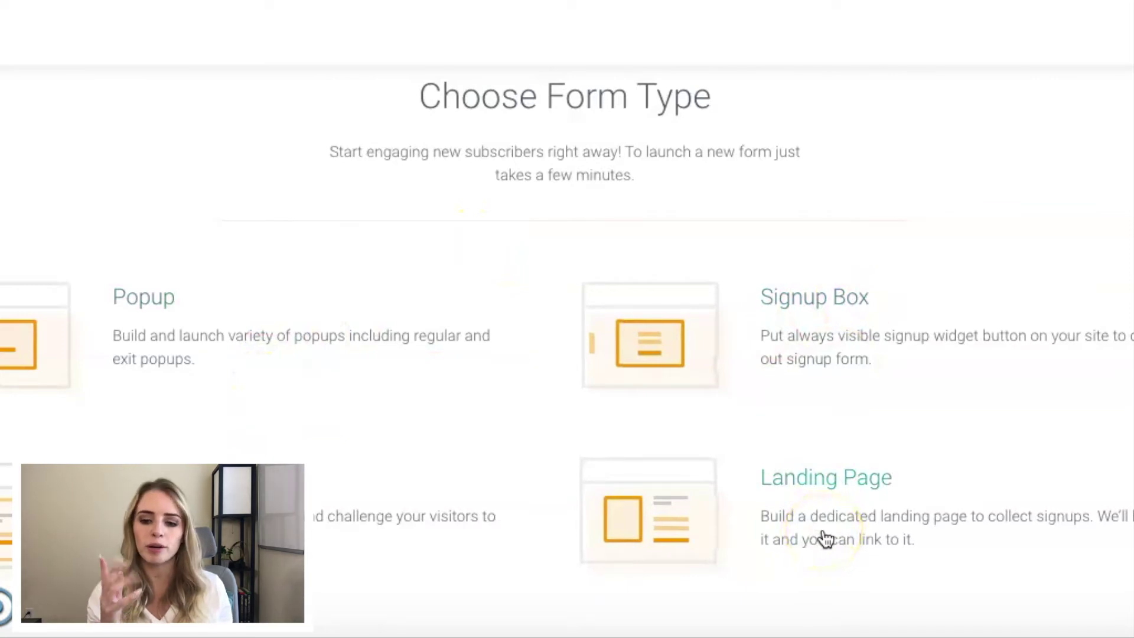
pyautogui.click(811, 494)
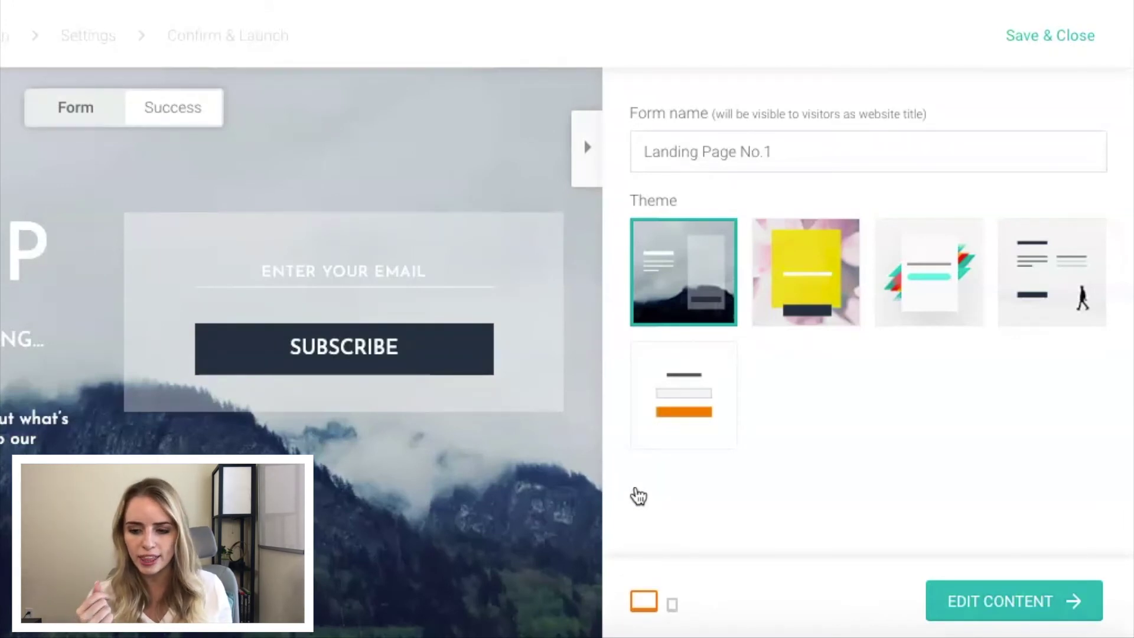
# Name the landing page "Test", choose the Drive theme and proceed to editing its content
pyautogui.click(785, 162)
pyautogui.moveTo(637, 158); pyautogui.dragTo(623, 151)
pyautogui.write('Test')
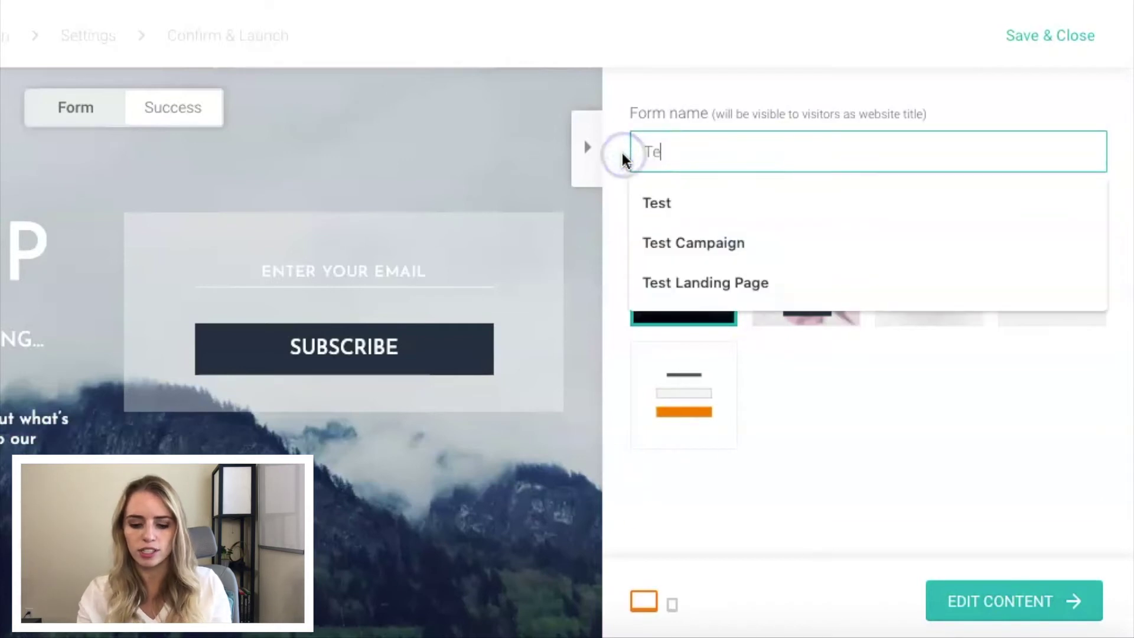
pyautogui.click(737, 203)
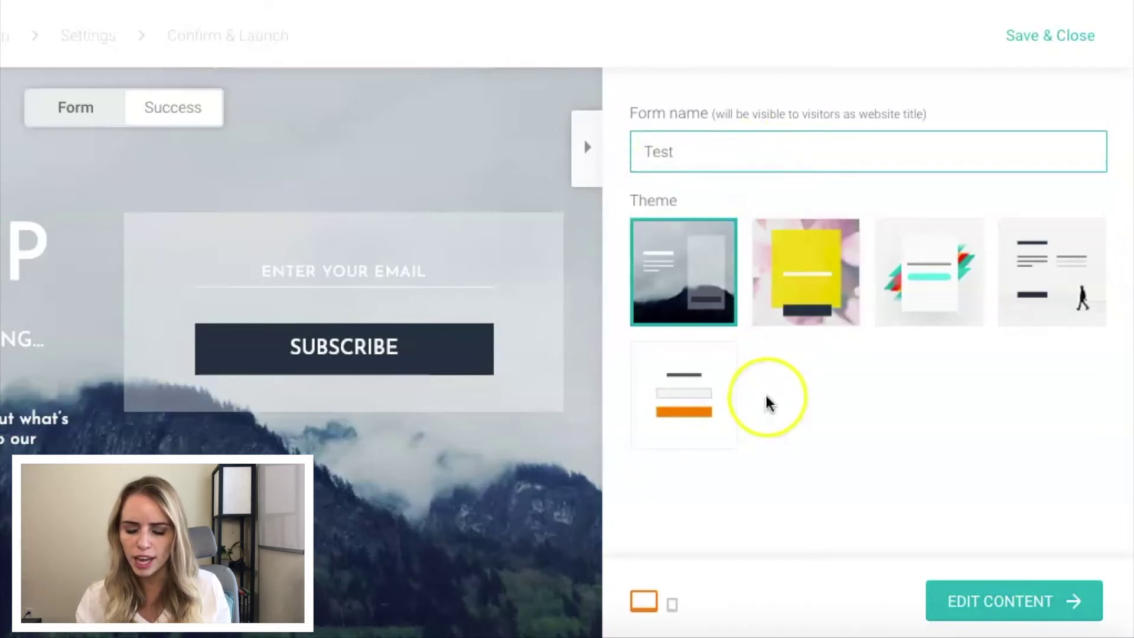
pyautogui.click(914, 299)
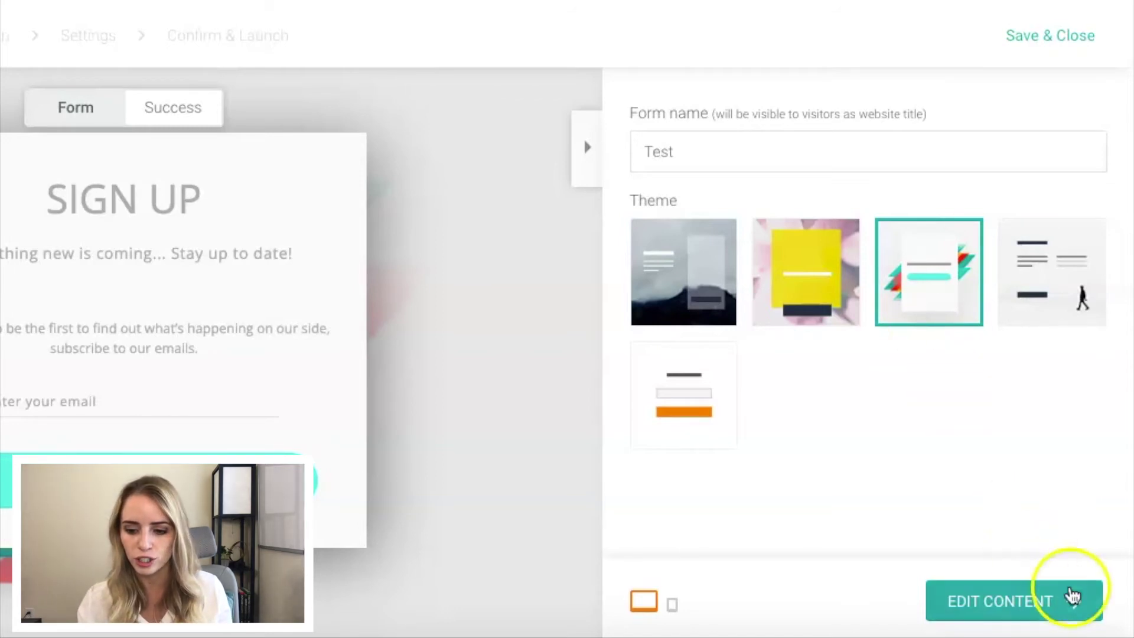
pyautogui.click(1002, 608)
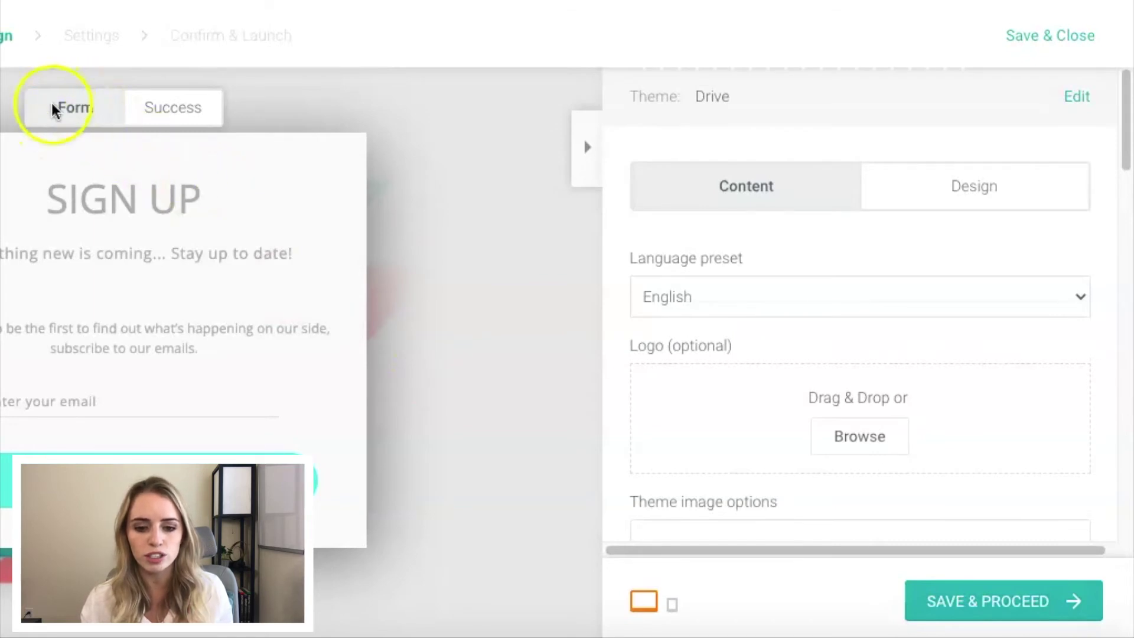
# Customize the theme's headline by setting its text color to black (#000000) and save the change
pyautogui.click(110, 214)
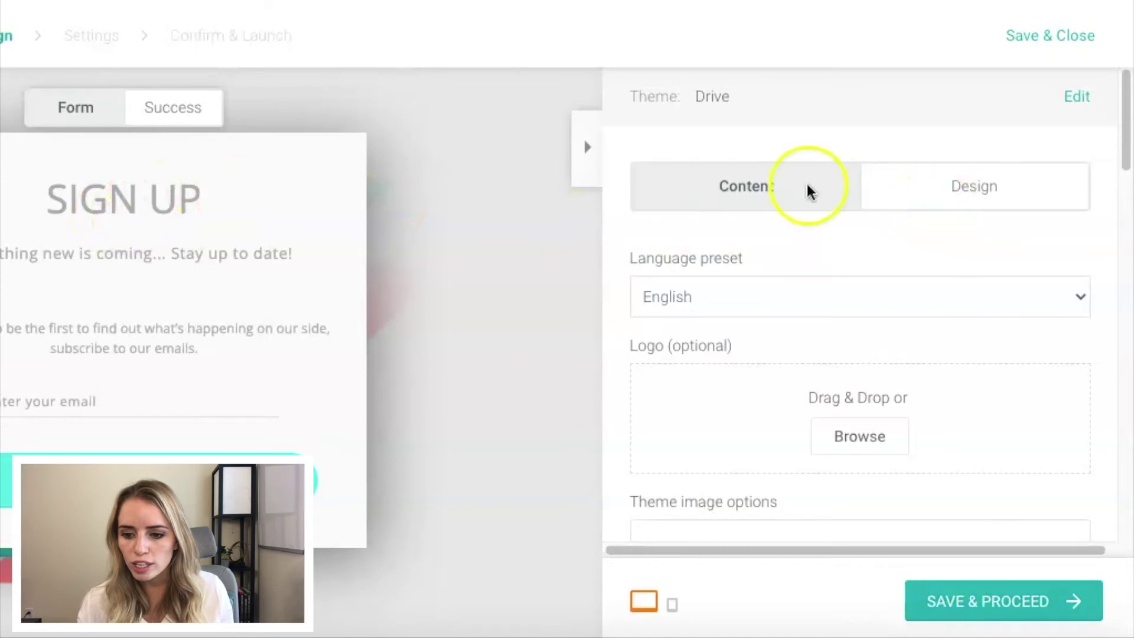
pyautogui.click(951, 201)
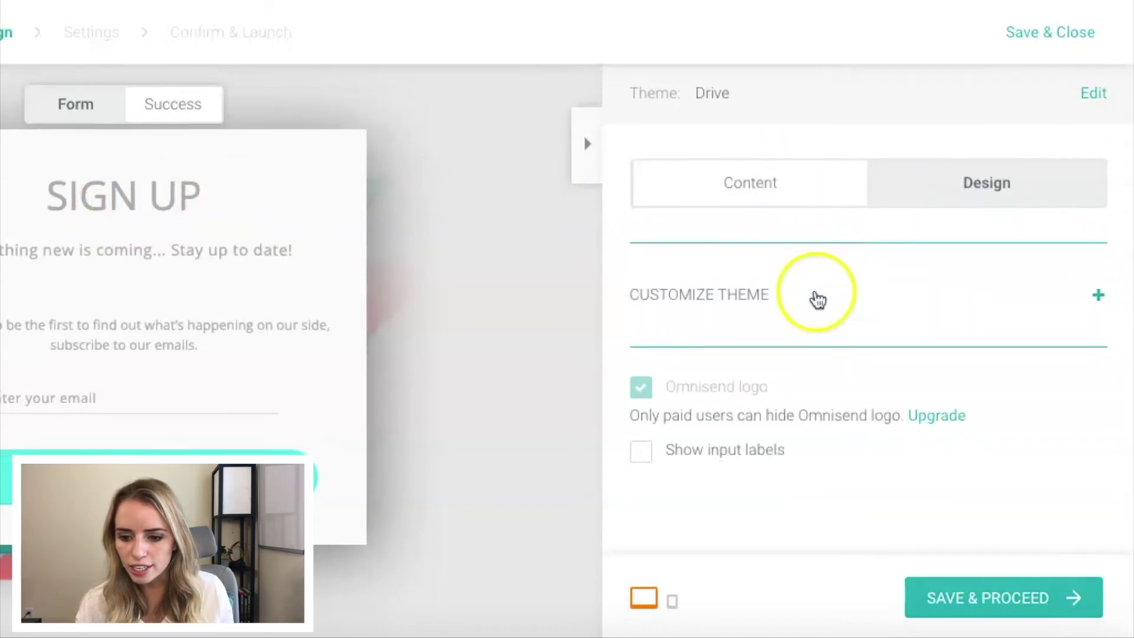
pyautogui.click(1070, 301)
pyautogui.scroll(-1, 1077, 318)
pyautogui.scroll(-1, 1077, 317)
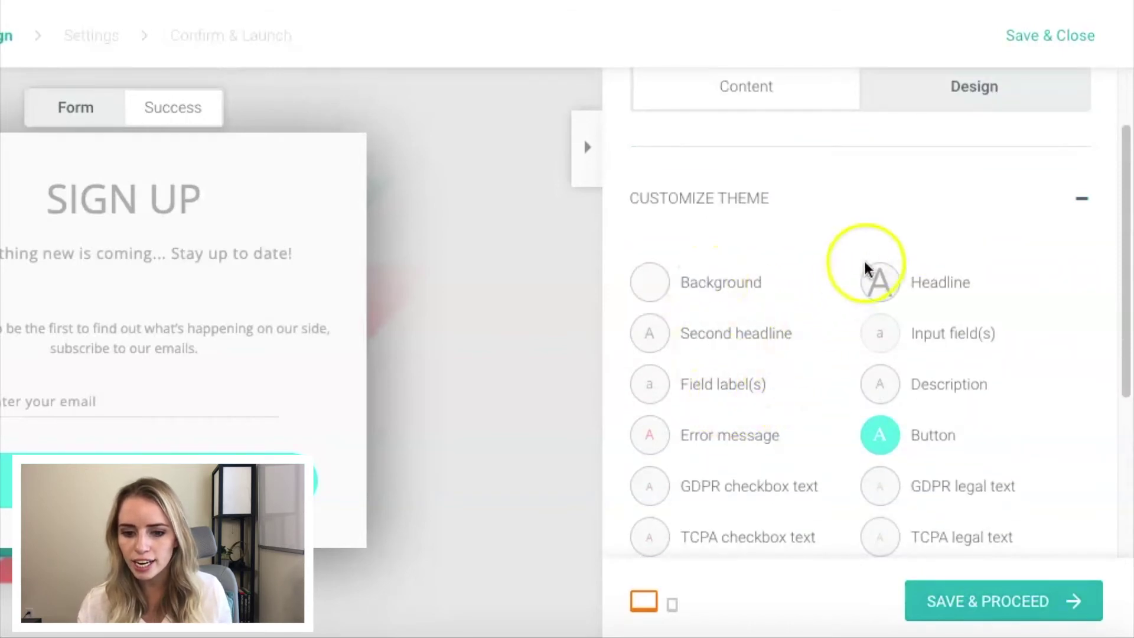
pyautogui.click(878, 295)
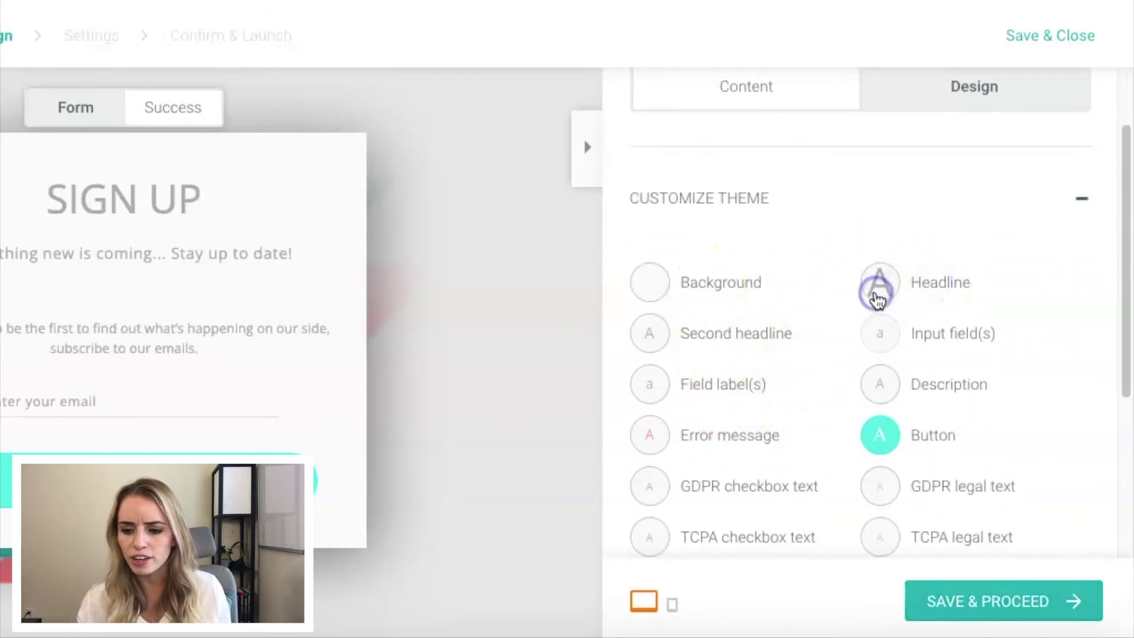
pyautogui.click(728, 251)
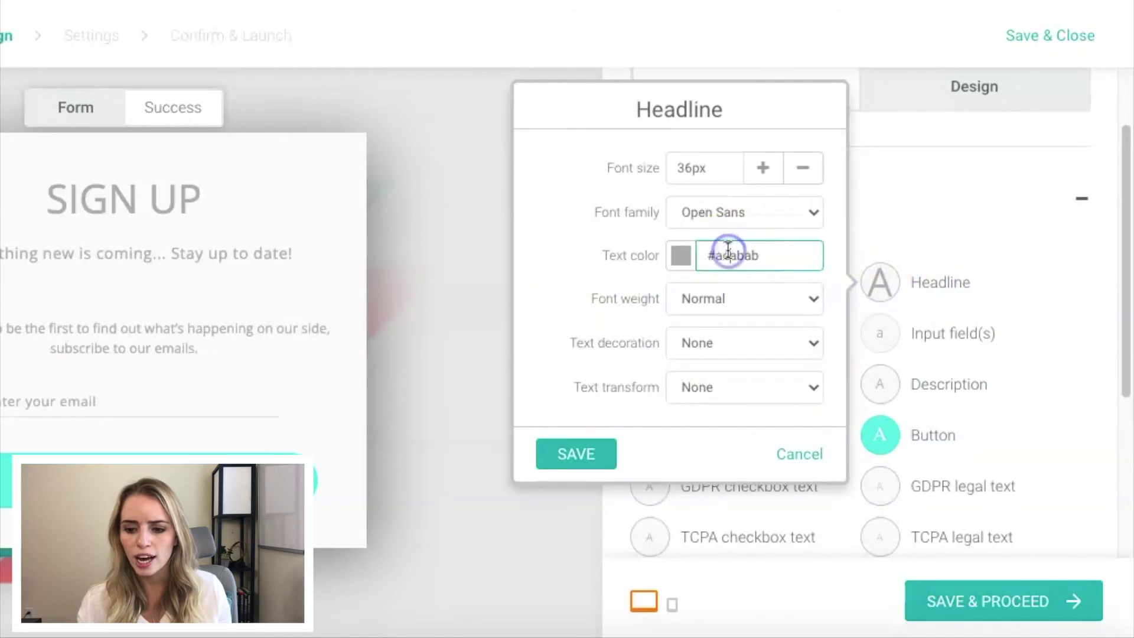
pyautogui.click(679, 262)
pyautogui.click(737, 272)
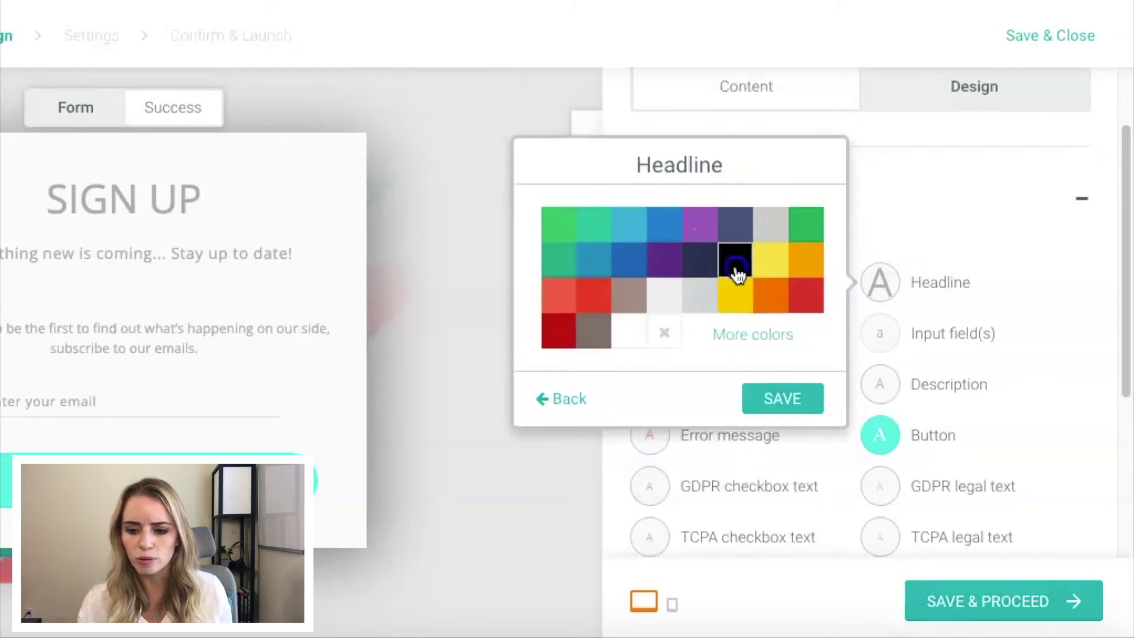
pyautogui.click(790, 399)
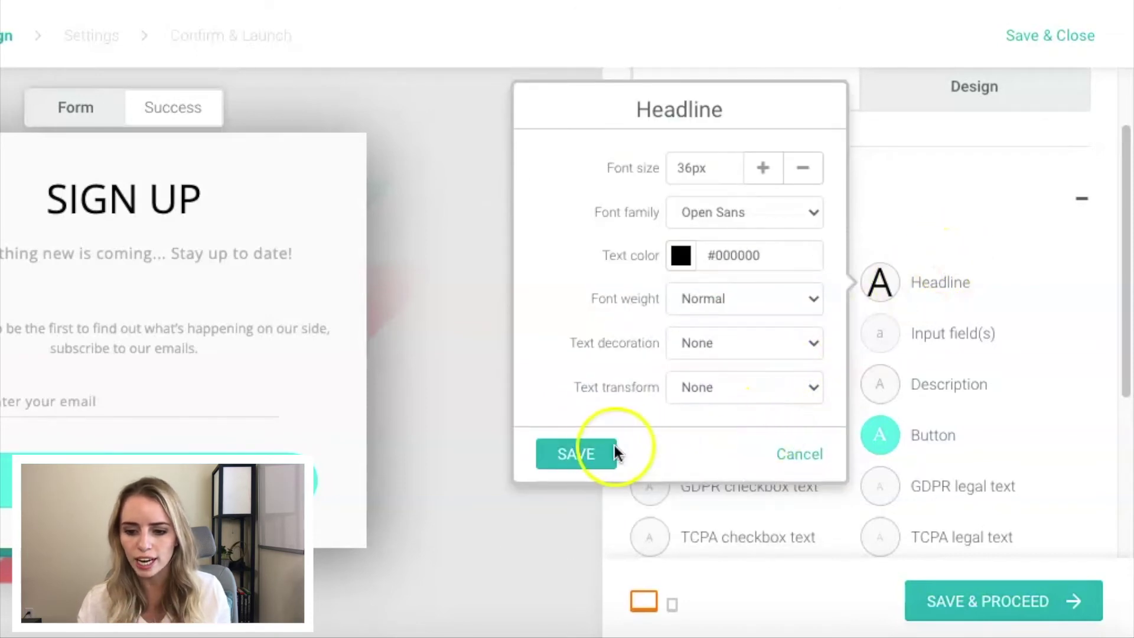
pyautogui.click(595, 452)
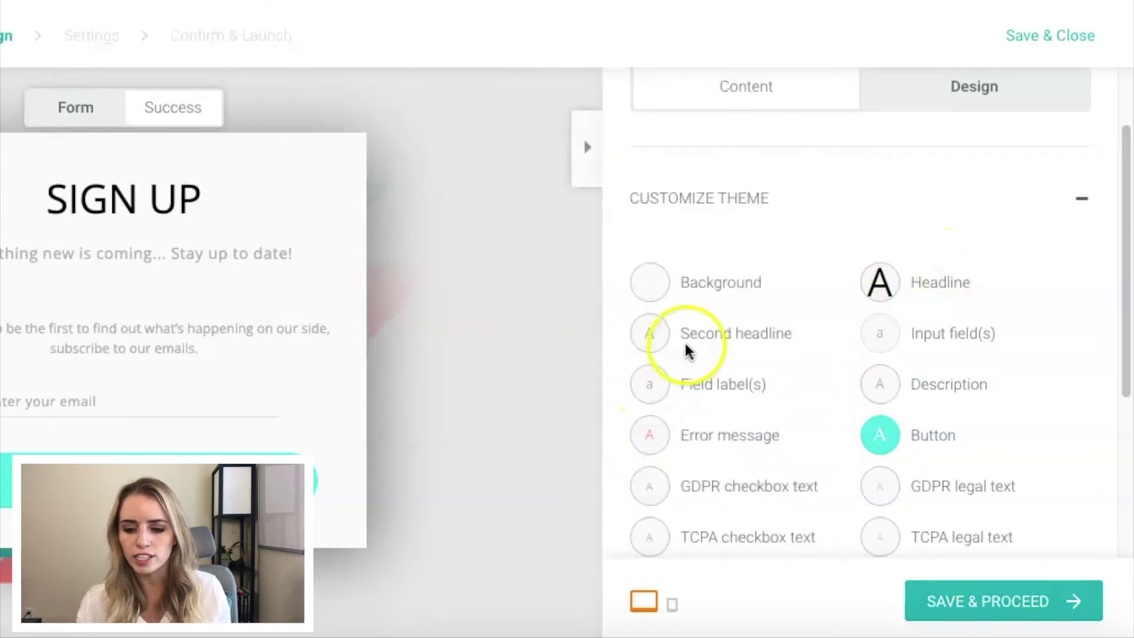
# Set the second headline's text color to black (#000000) in the theme customization and save the change
pyautogui.click(652, 341)
pyautogui.click(451, 307)
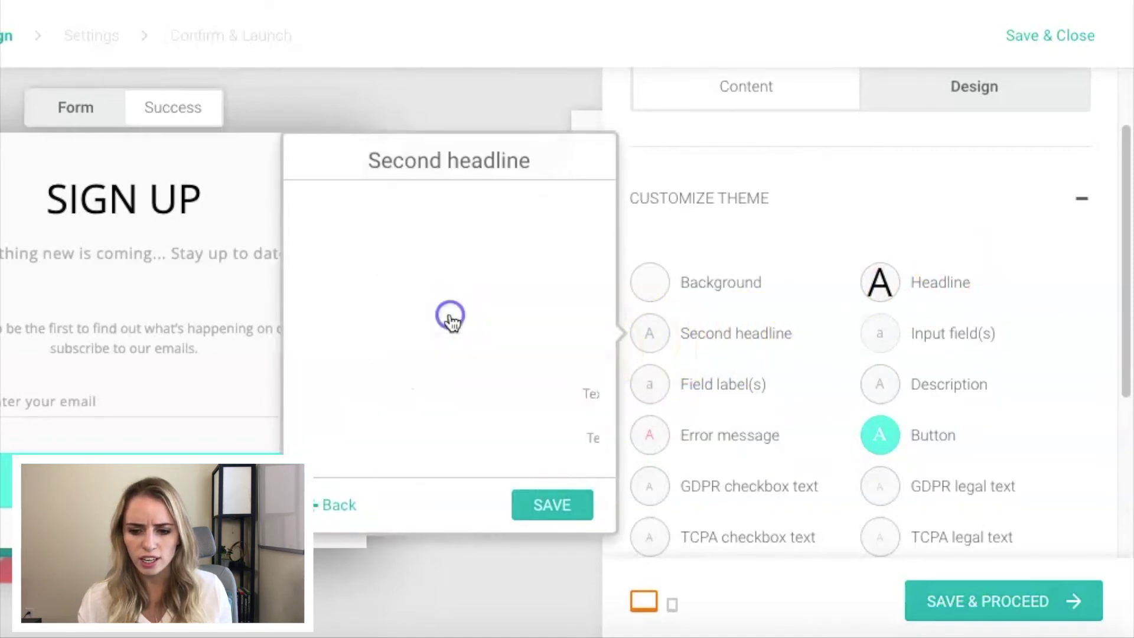
pyautogui.click(511, 325)
pyautogui.click(550, 451)
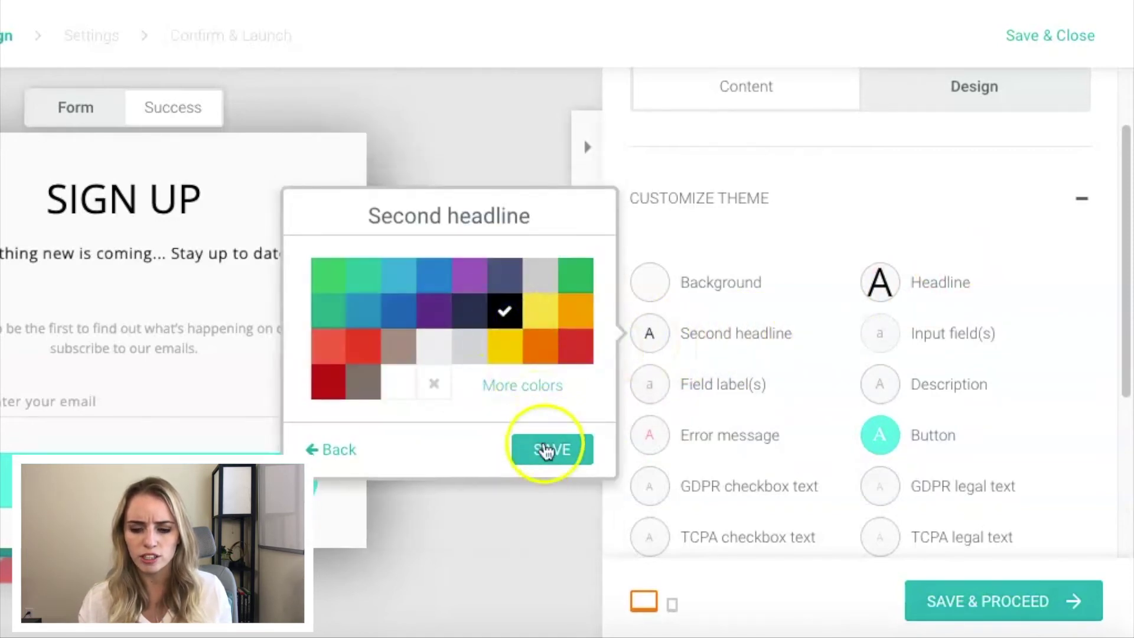
pyautogui.click(345, 507)
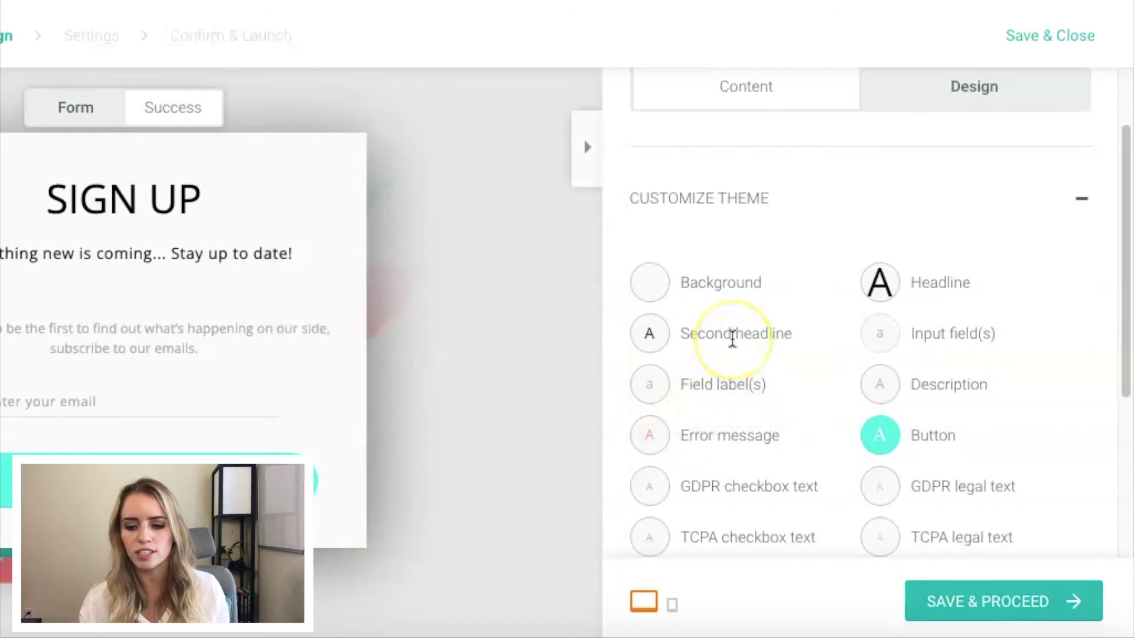
pyautogui.click(651, 332)
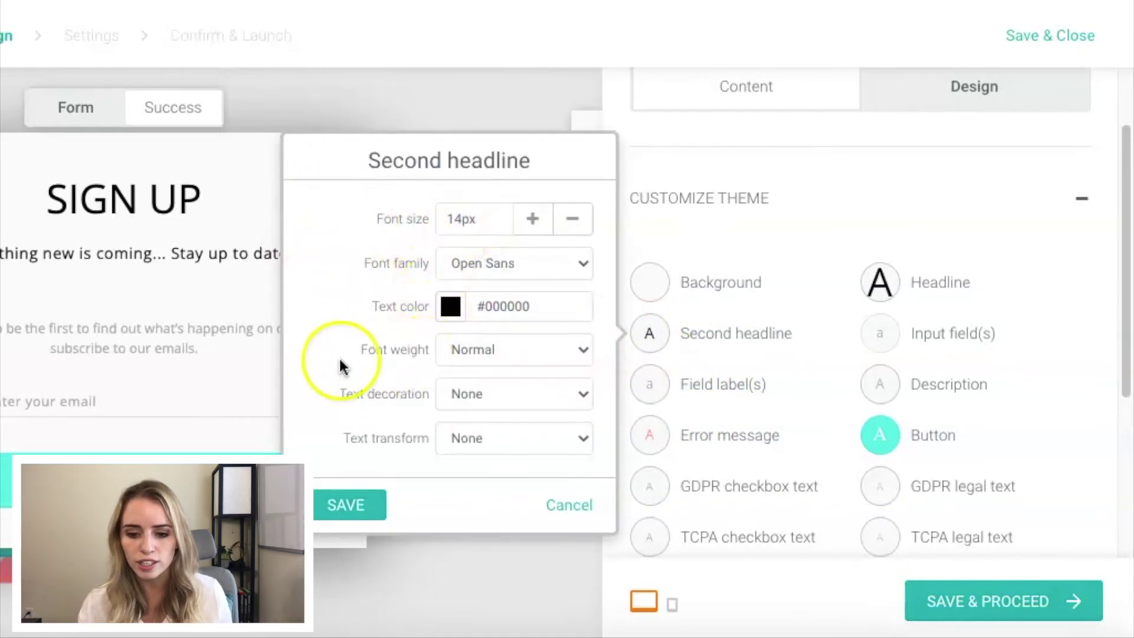
pyautogui.click(351, 510)
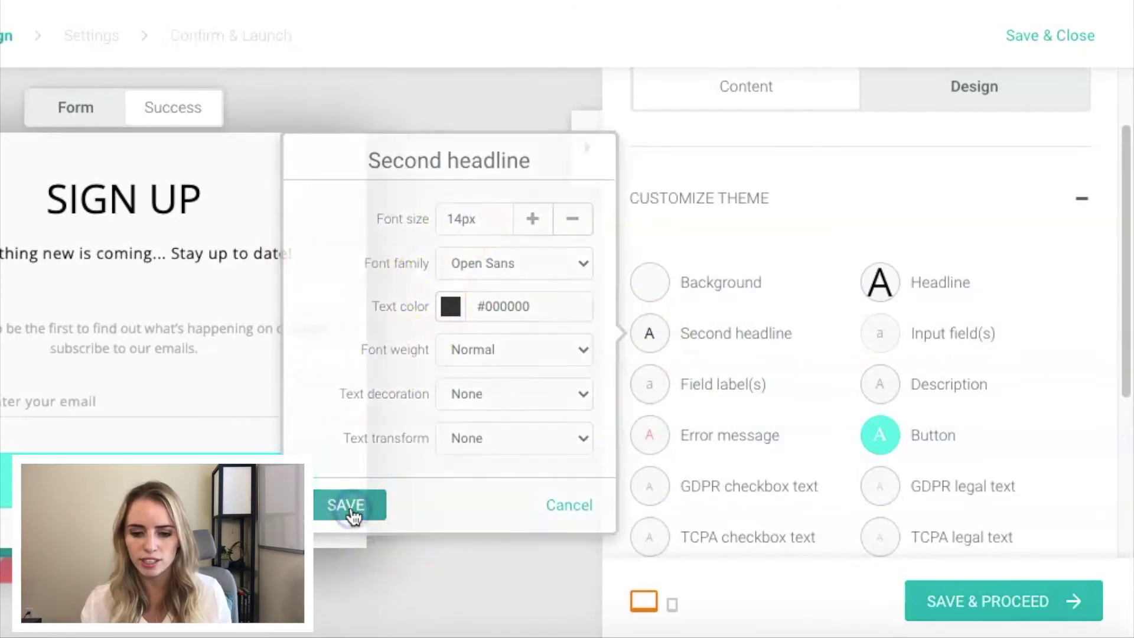
# Set the description's text color to black (#000000) in the theme customization and save it
pyautogui.click(880, 390)
pyautogui.click(678, 276)
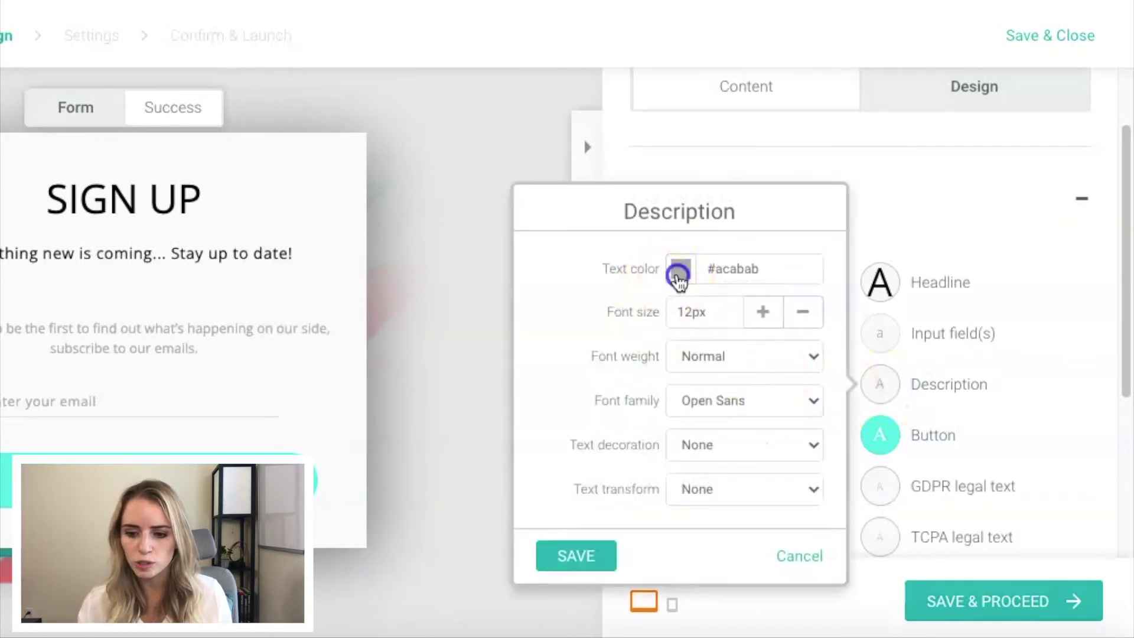
pyautogui.click(732, 378)
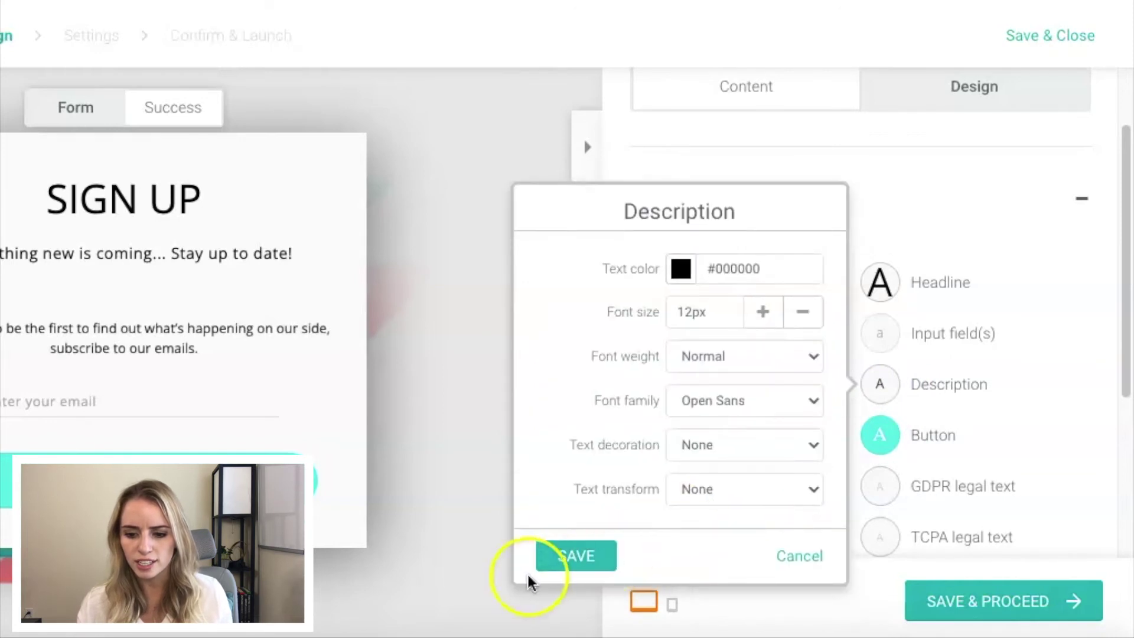
pyautogui.click(551, 561)
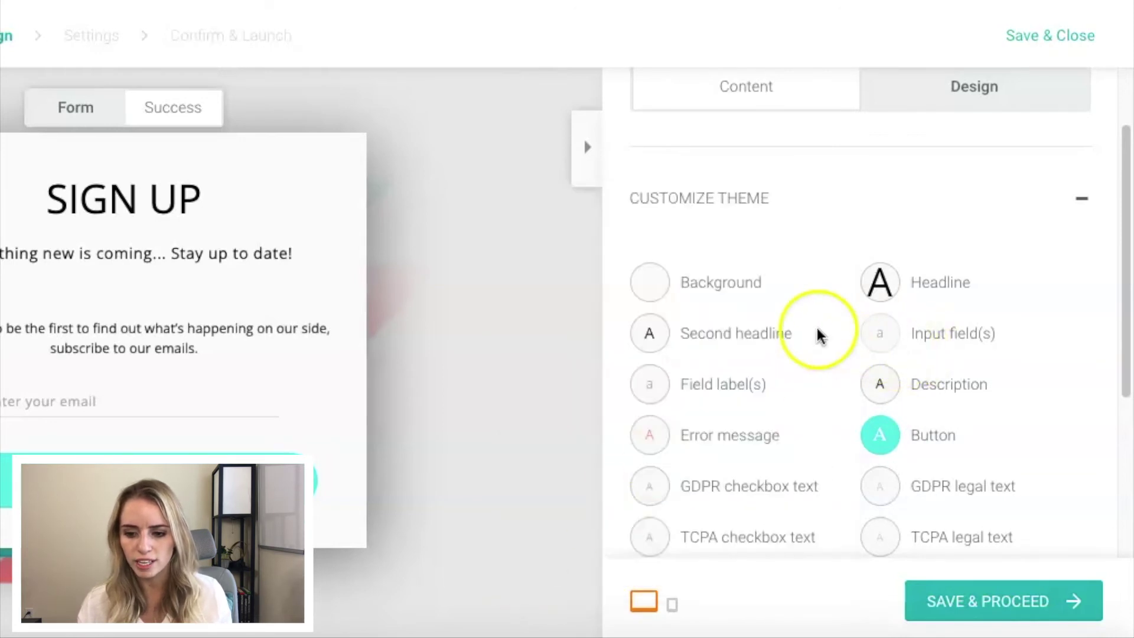
# Replace the second headline text in the form content with "Join Our Weekly Newsletter"
pyautogui.scroll(1, 809, 331)
pyautogui.click(746, 166)
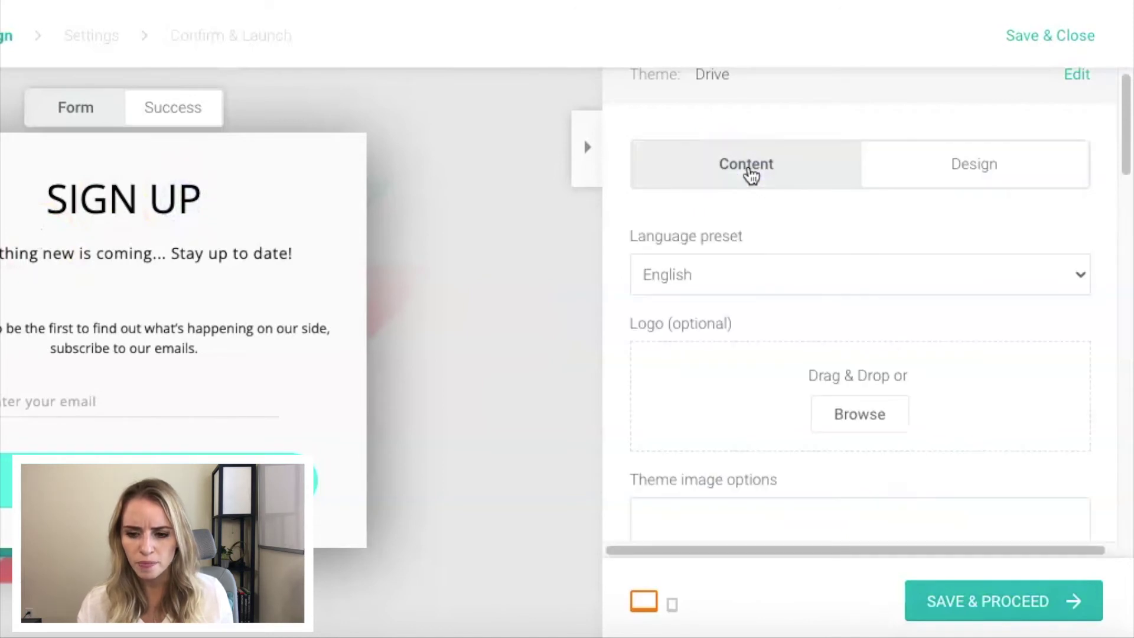
pyautogui.scroll(-2, 728, 318)
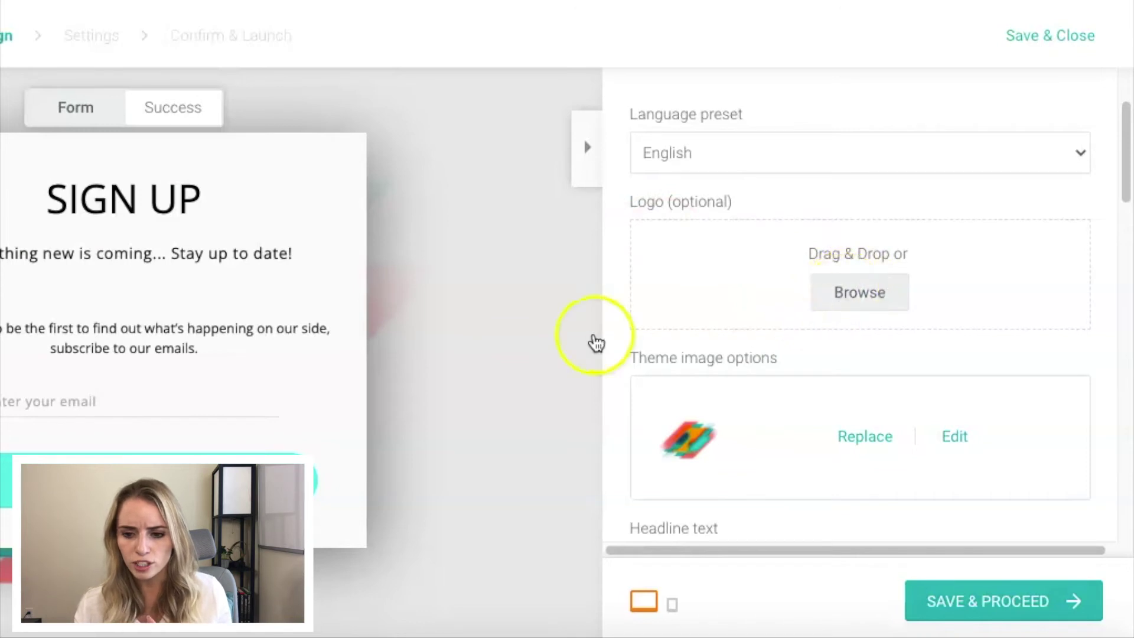
pyautogui.scroll(-2, 710, 390)
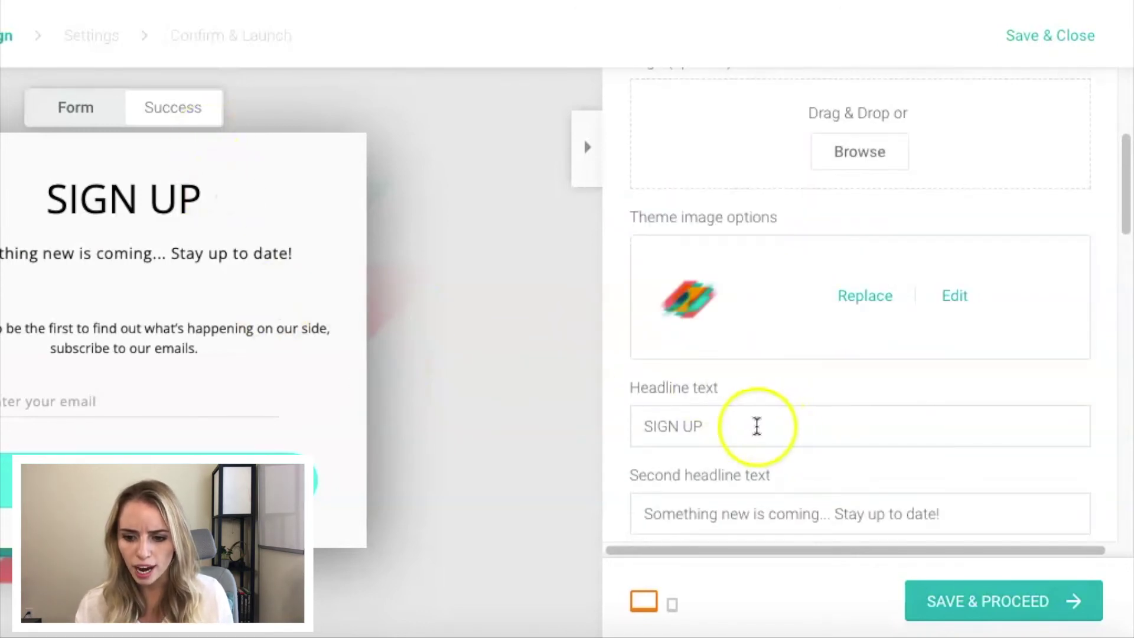
pyautogui.scroll(-1, 685, 411)
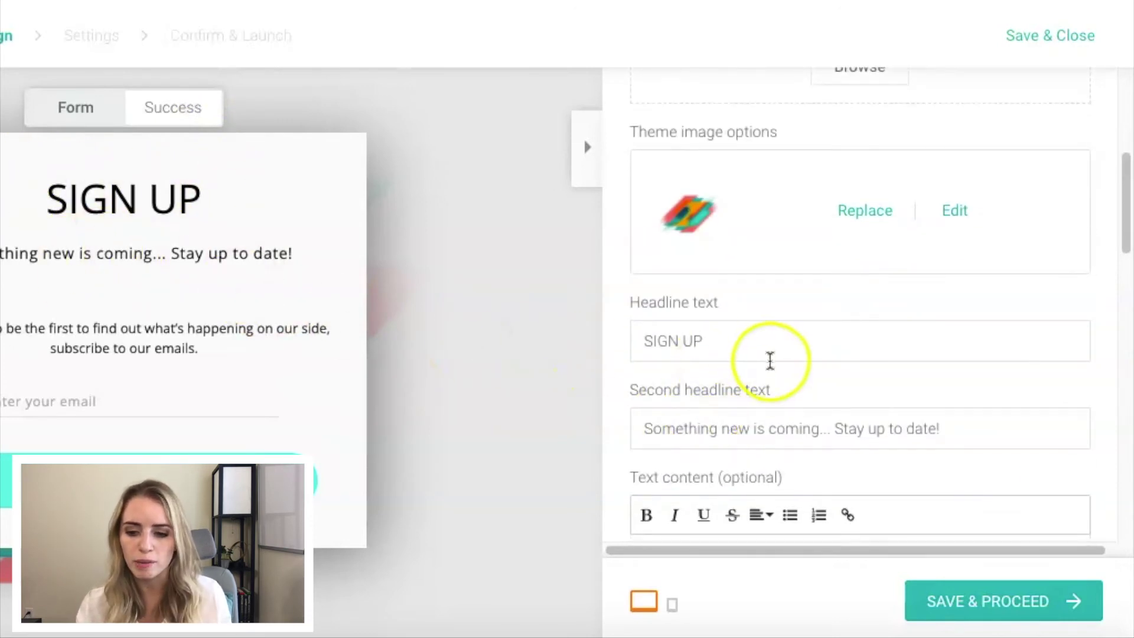
pyautogui.moveTo(743, 339); pyautogui.dragTo(638, 299)
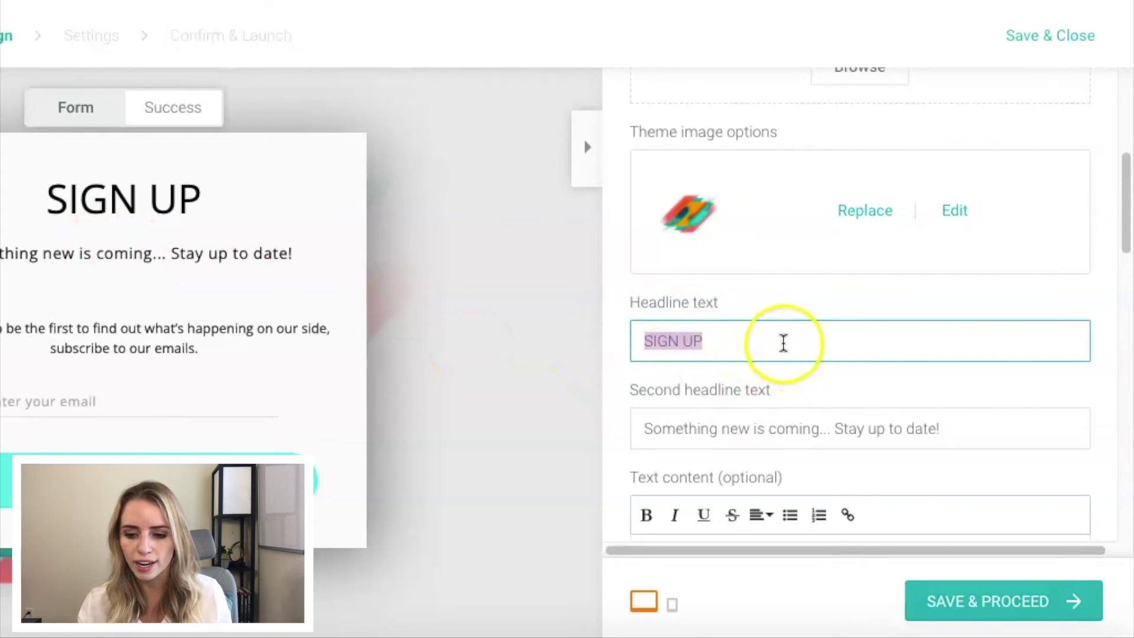
pyautogui.scroll(-1, 783, 343)
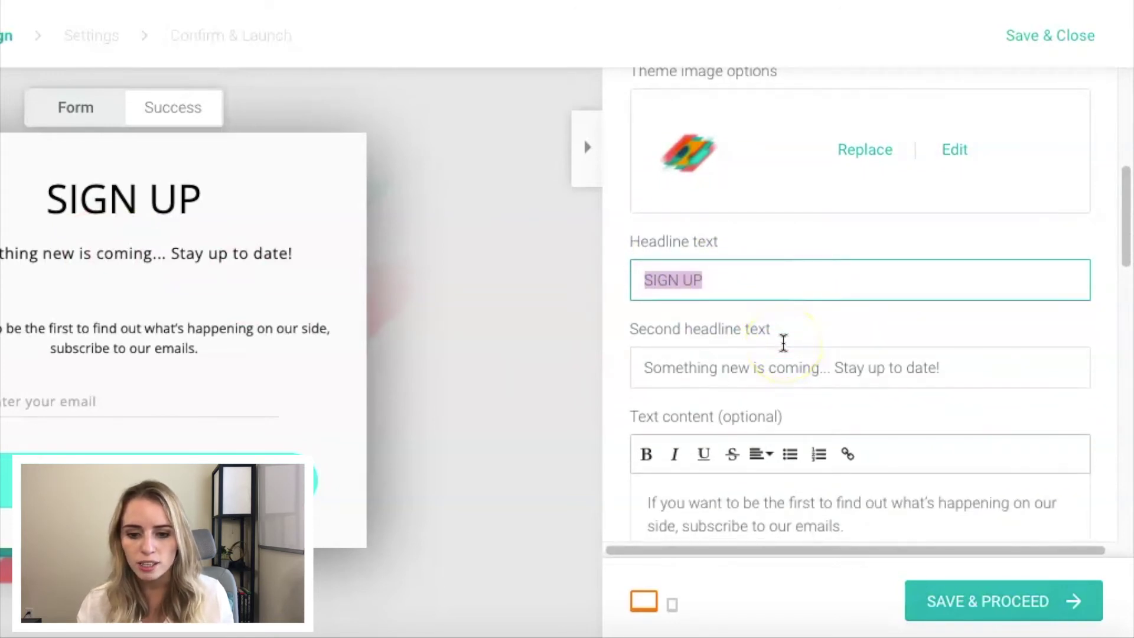
pyautogui.scroll(-1, 783, 344)
pyautogui.moveTo(768, 319); pyautogui.dragTo(632, 317)
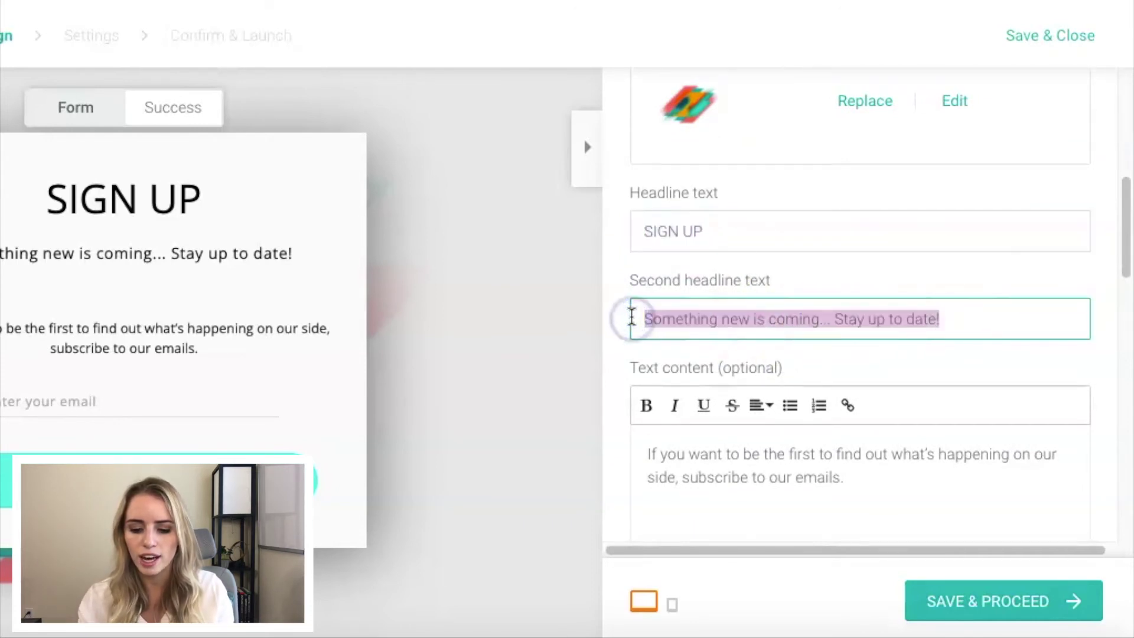
pyautogui.write('Join Our Weekly Newsletter')
# Review the form's remaining content settings, including the text content and the email and phone number opt-in fields
pyautogui.scroll(-2, 653, 299)
pyautogui.scroll(-2, 800, 361)
pyautogui.scroll(-4, 800, 361)
pyautogui.scroll(1, 800, 361)
pyautogui.scroll(3, 799, 361)
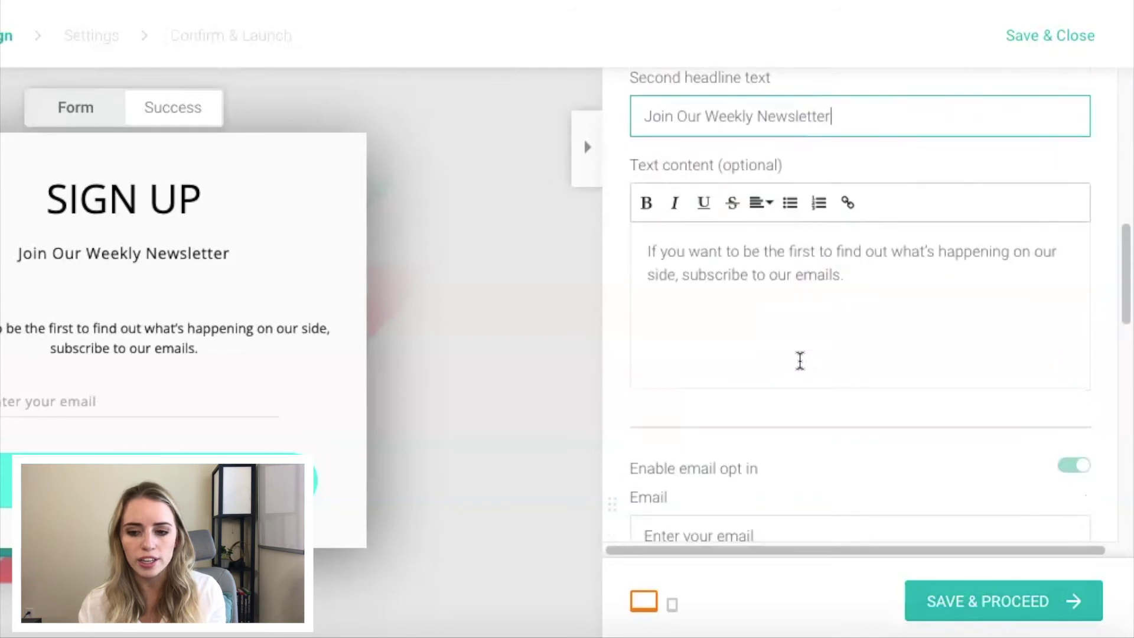
pyautogui.scroll(10, 799, 361)
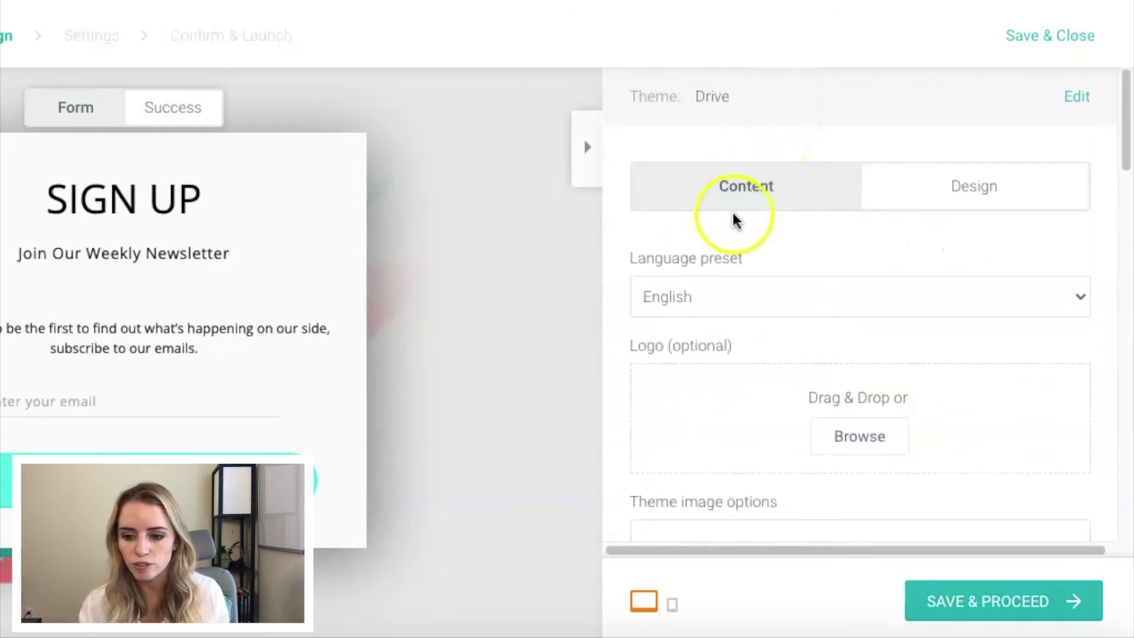
pyautogui.scroll(-10, 732, 298)
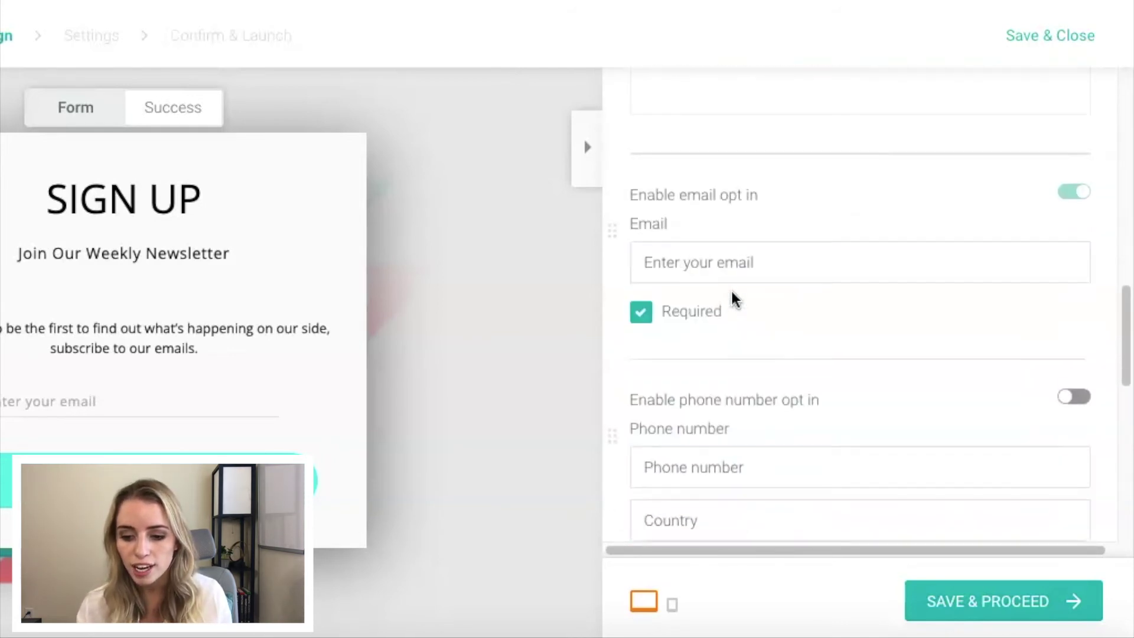
pyautogui.scroll(-2, 827, 435)
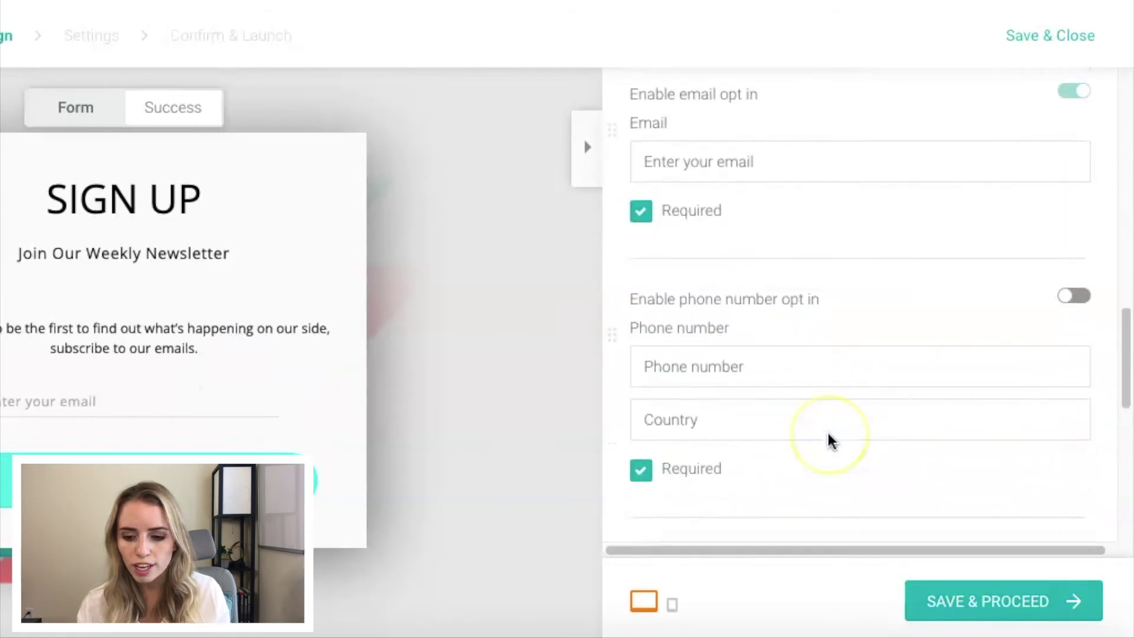
pyautogui.scroll(-1, 829, 440)
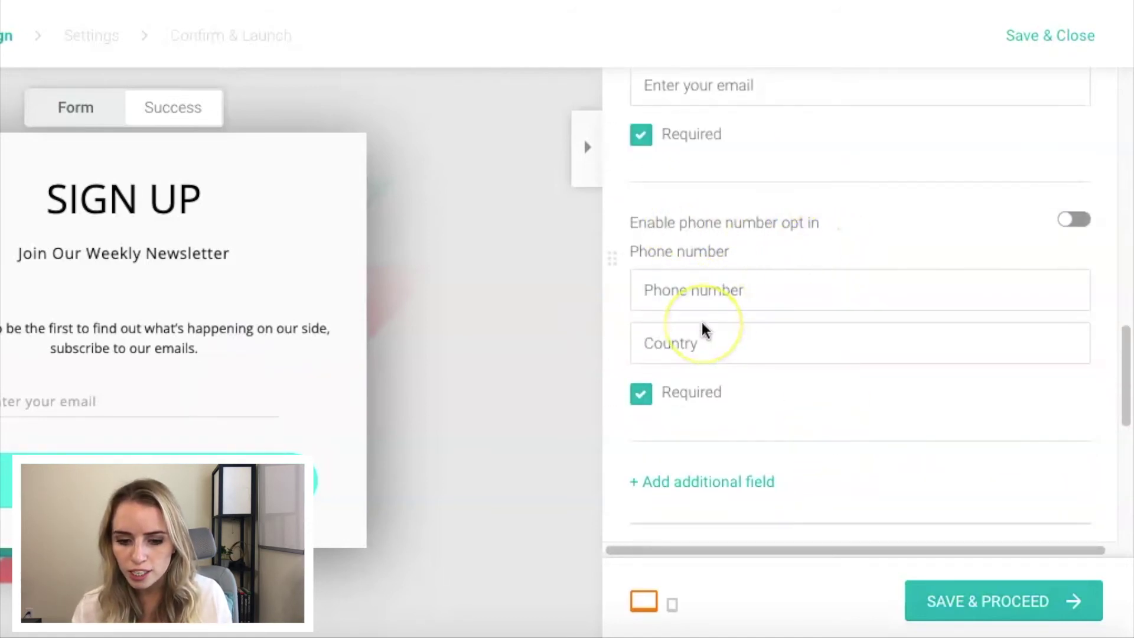
pyautogui.scroll(2, 702, 322)
pyautogui.scroll(-1, 702, 321)
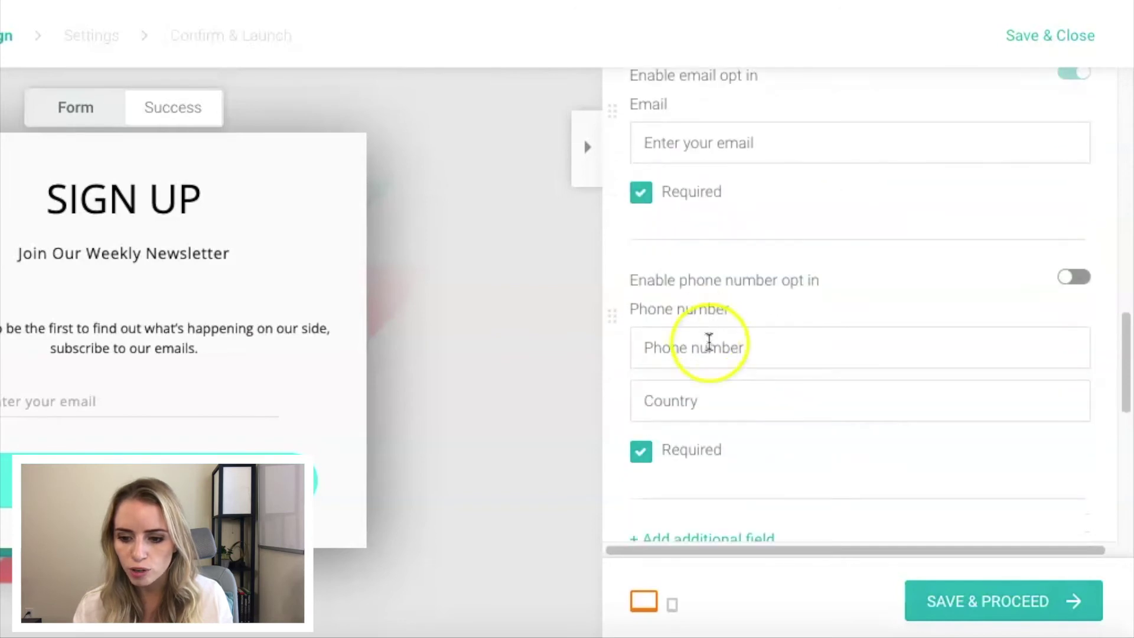
pyautogui.scroll(-2, 774, 336)
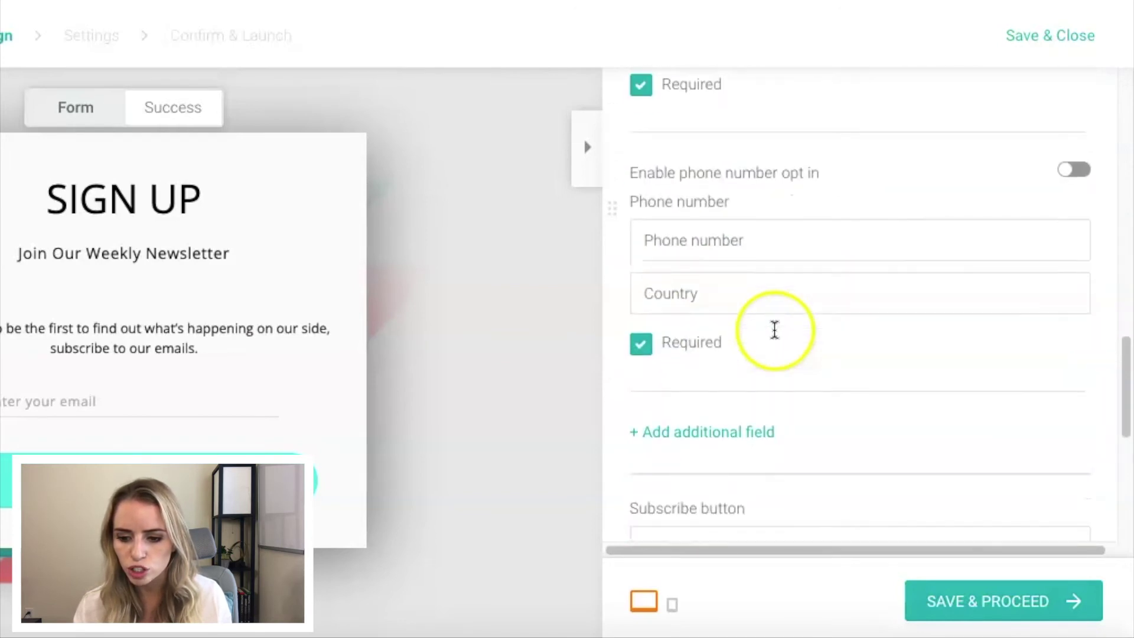
# Add the predefined Name property to the signup form as an additional field
pyautogui.click(692, 436)
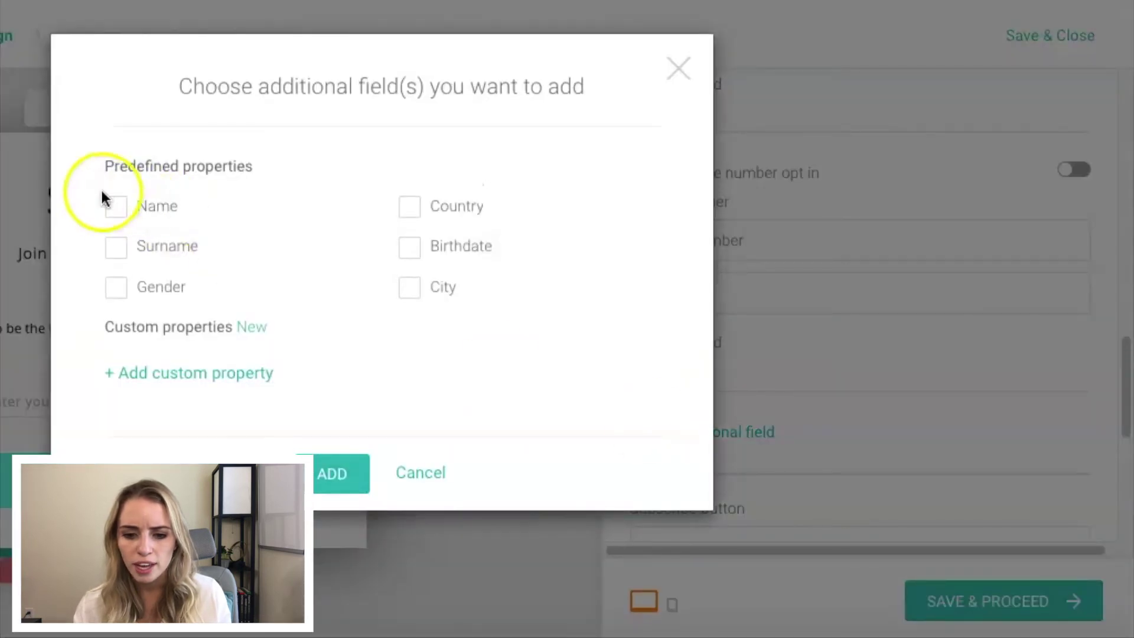
pyautogui.click(114, 212)
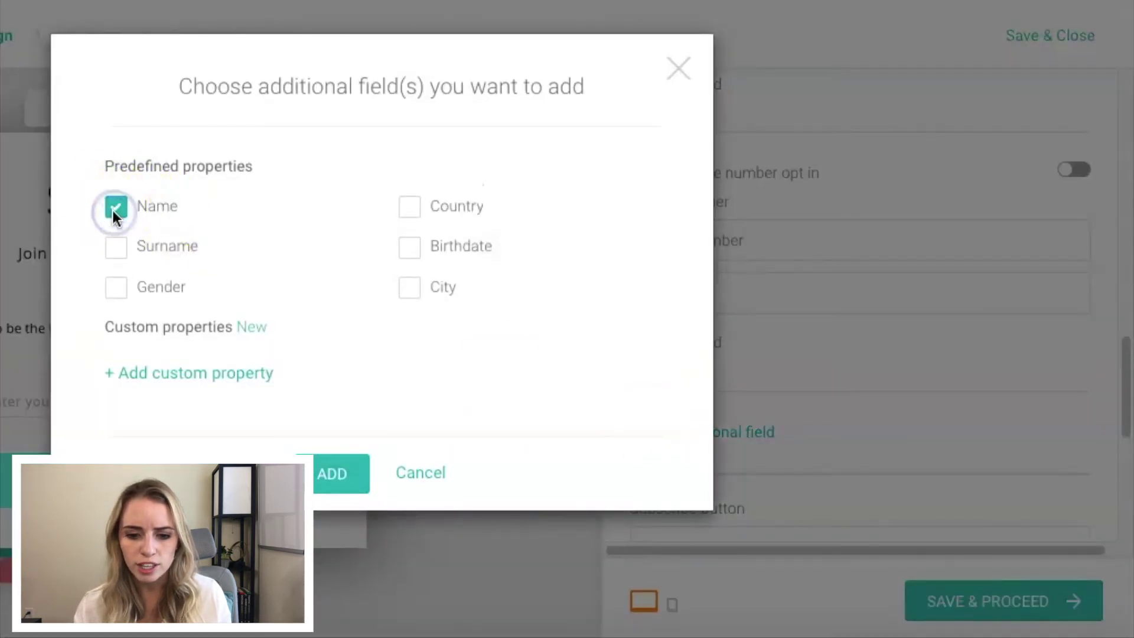
pyautogui.click(334, 472)
pyautogui.scroll(-1, 768, 469)
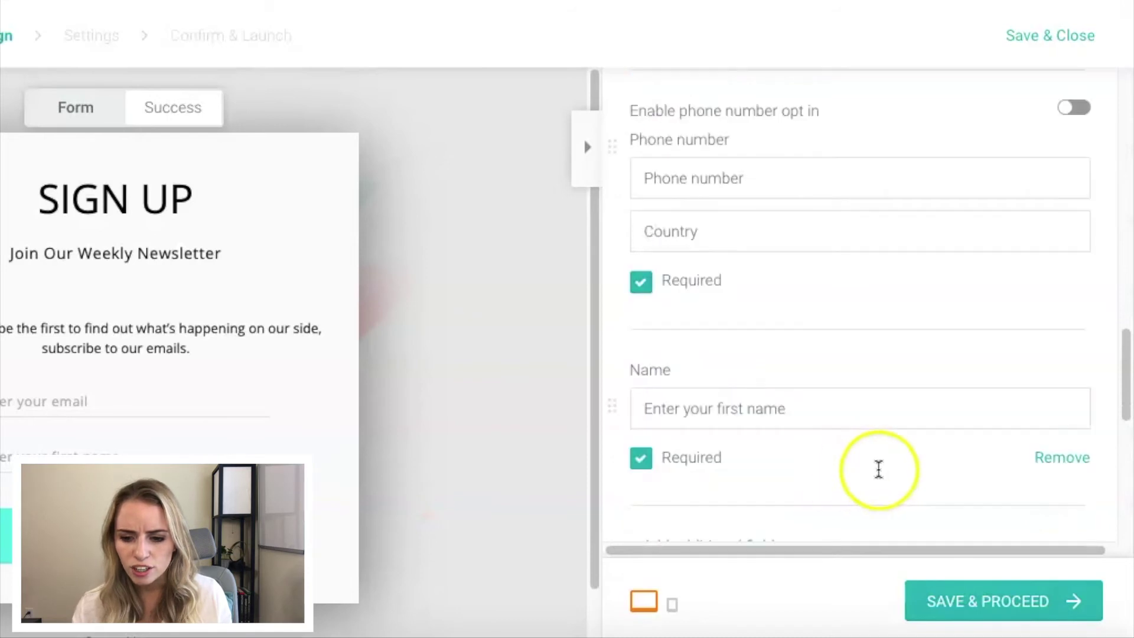
# Reorder the form fields so that Name comes first, above the email and phone number fields
pyautogui.scroll(1, 741, 408)
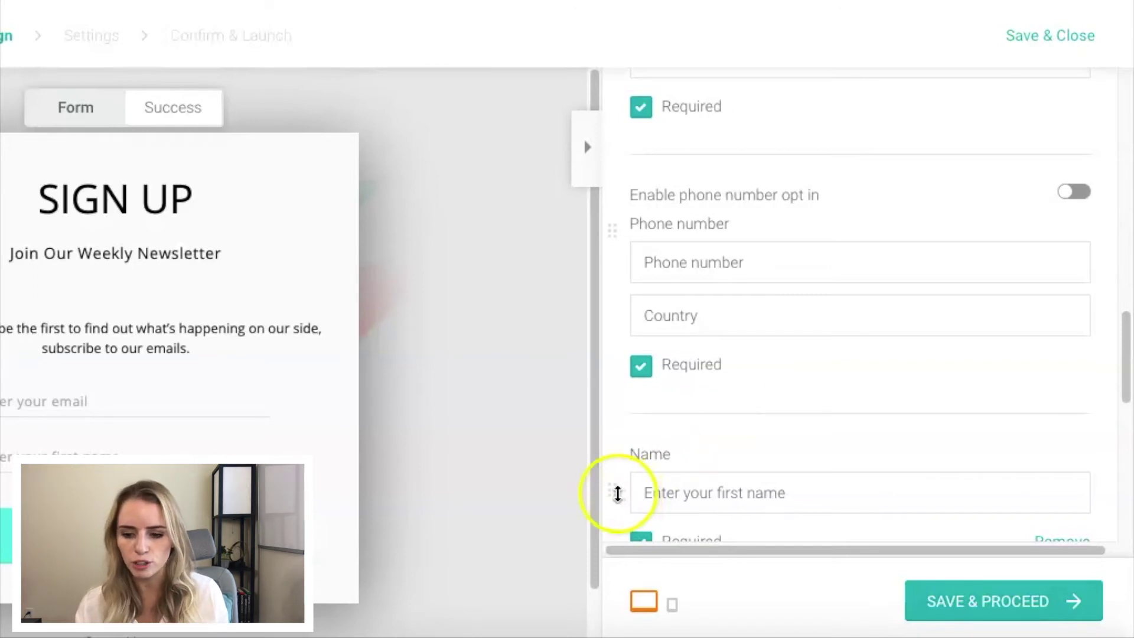
pyautogui.moveTo(610, 485); pyautogui.dragTo(610, 326)
pyautogui.scroll(3, 610, 326)
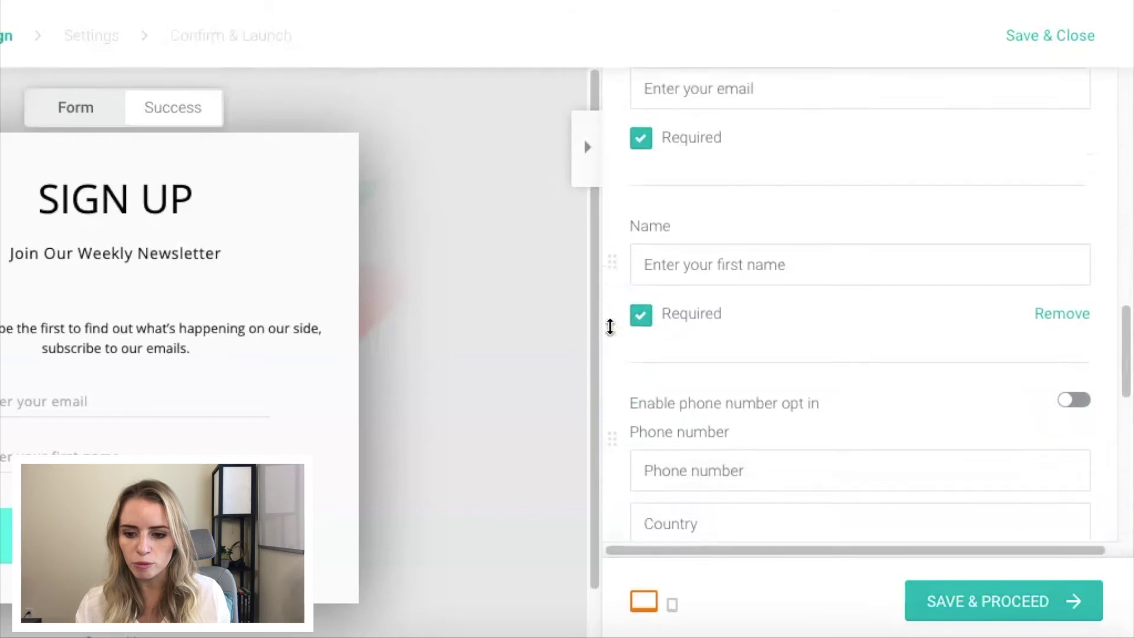
pyautogui.moveTo(613, 412); pyautogui.dragTo(619, 234)
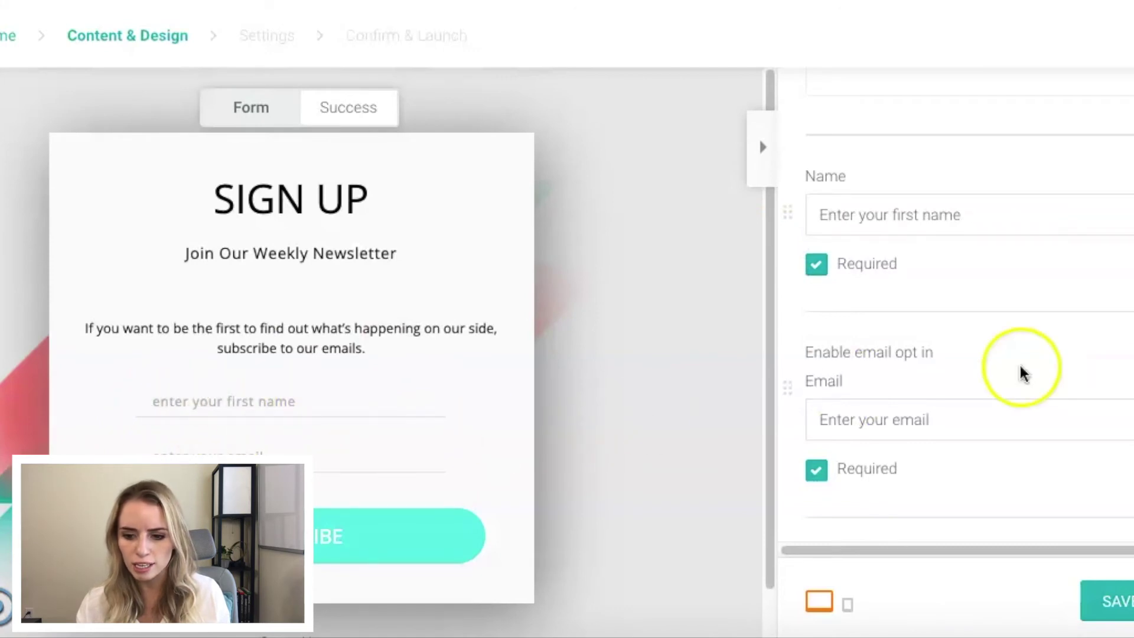
# Make the phone number field optional and try its opt-in switch
pyautogui.scroll(-5, 889, 250)
pyautogui.click(823, 390)
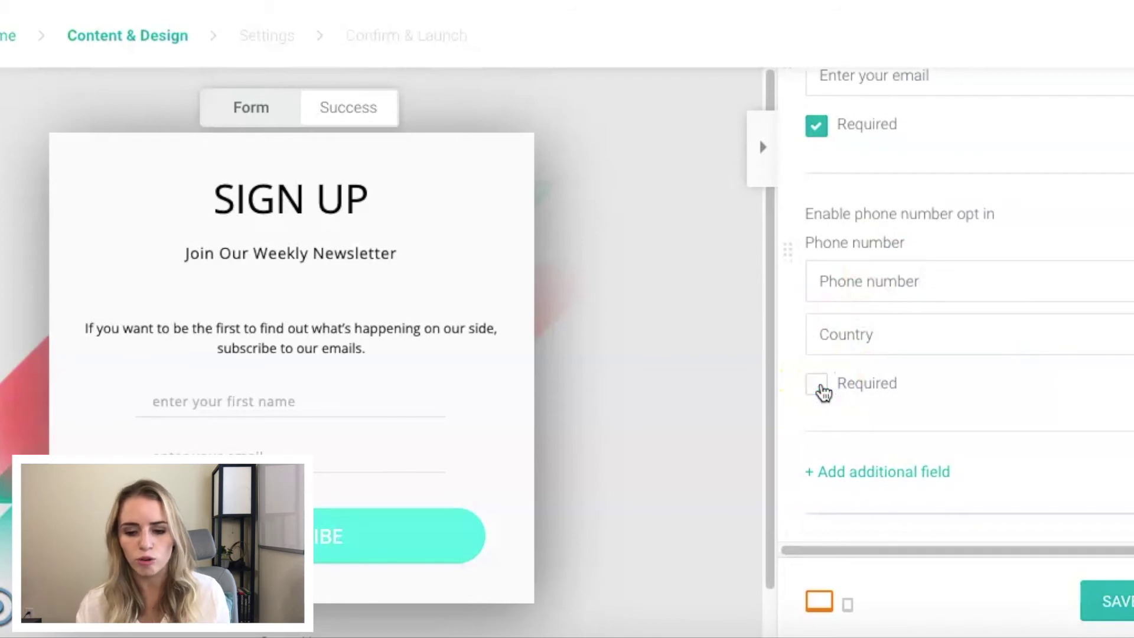
pyautogui.scroll(-2, 894, 334)
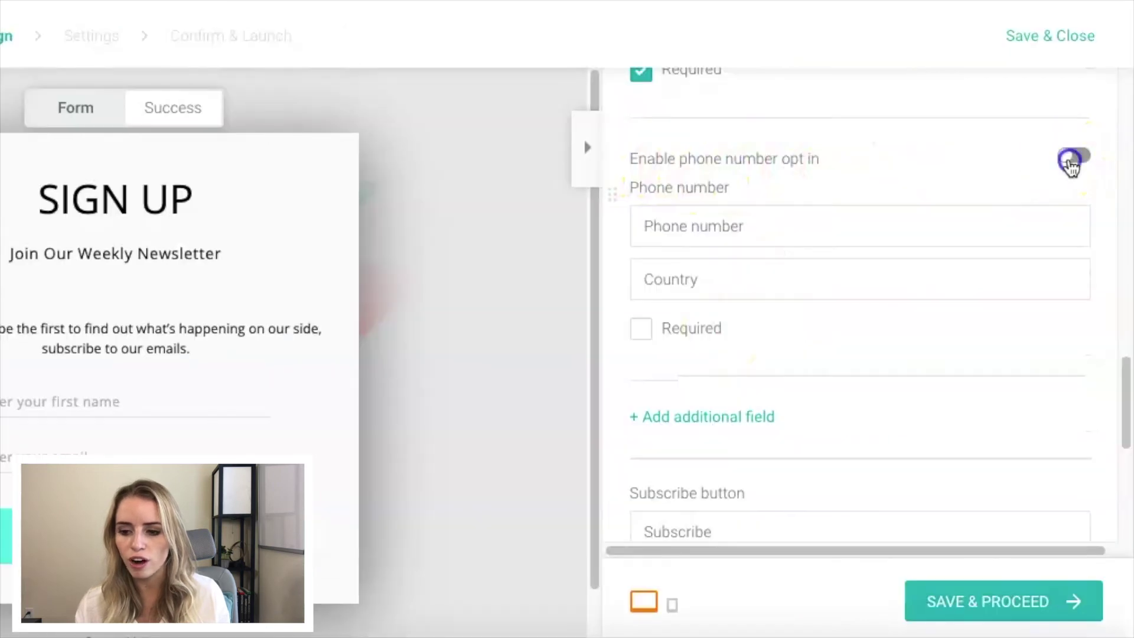
pyautogui.click(1071, 167)
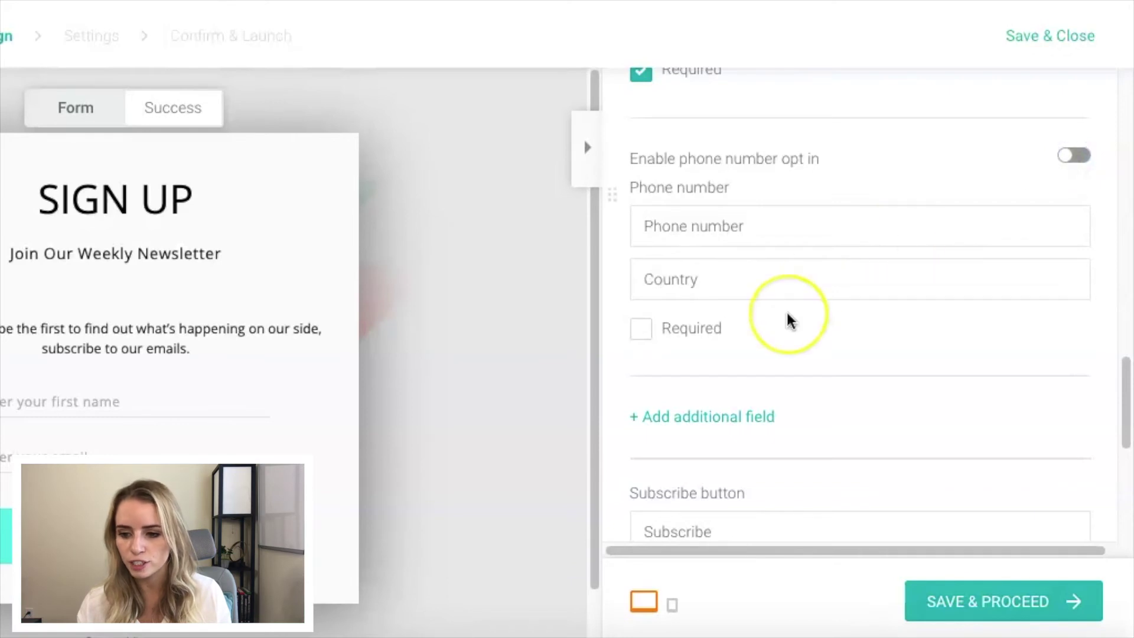
# Preview the signup form in its mobile layout and return to the desktop layout
pyautogui.scroll(-3, 786, 310)
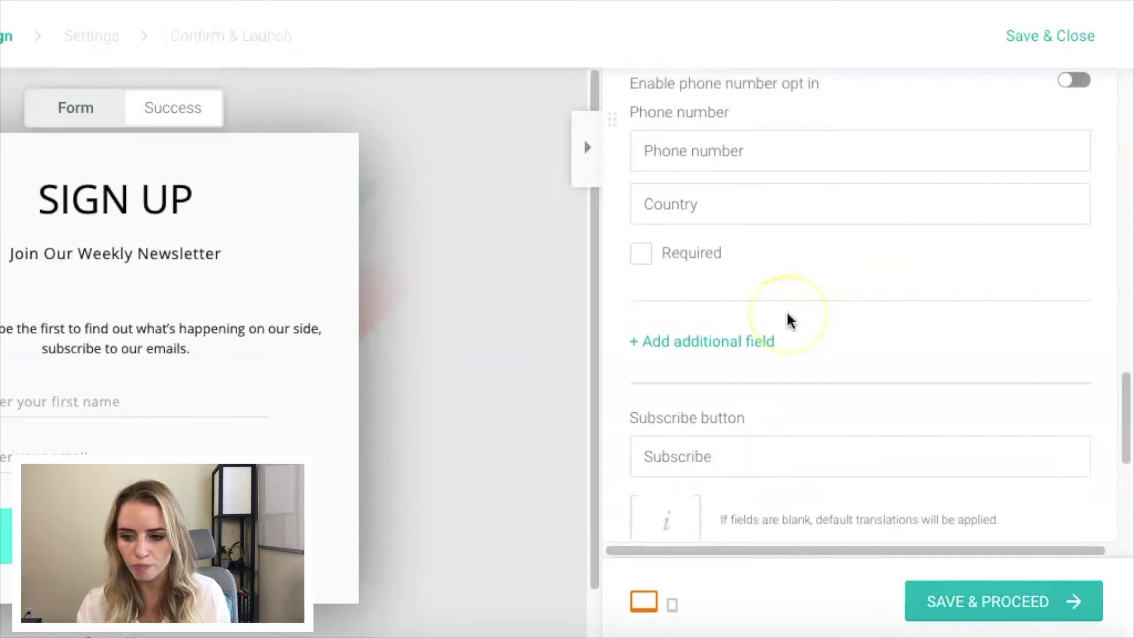
pyautogui.click(671, 605)
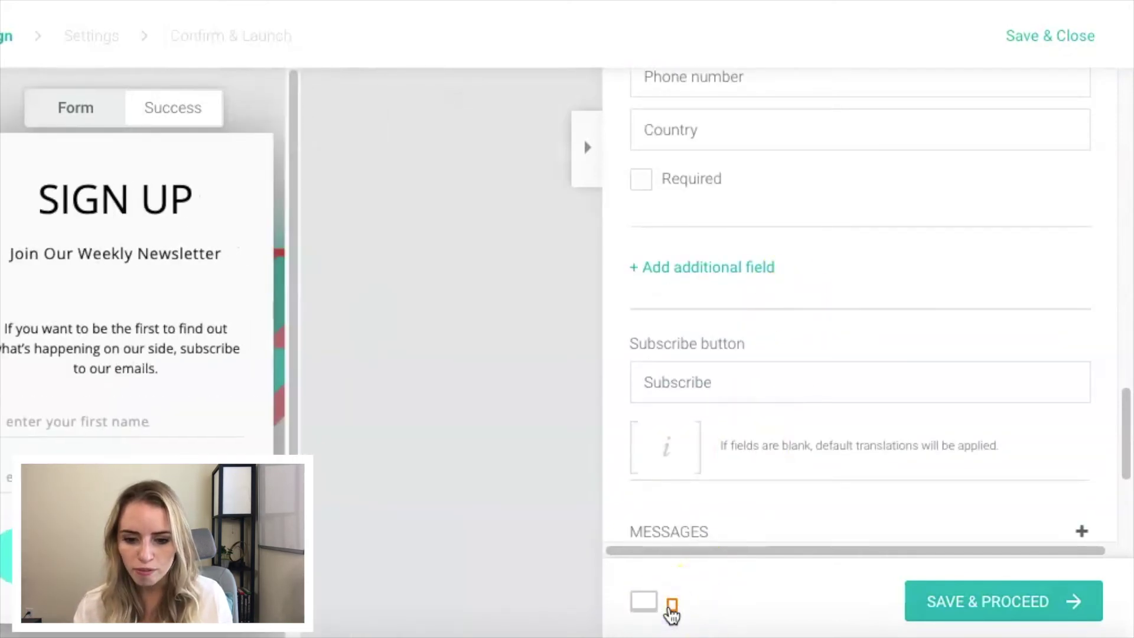
pyautogui.click(672, 608)
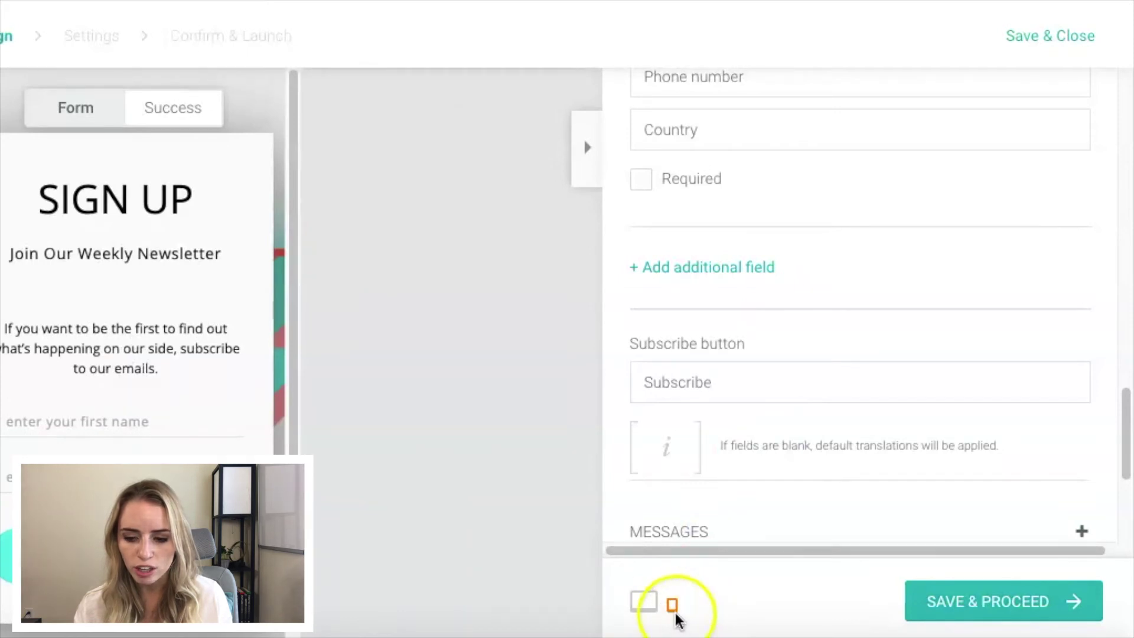
pyautogui.click(644, 601)
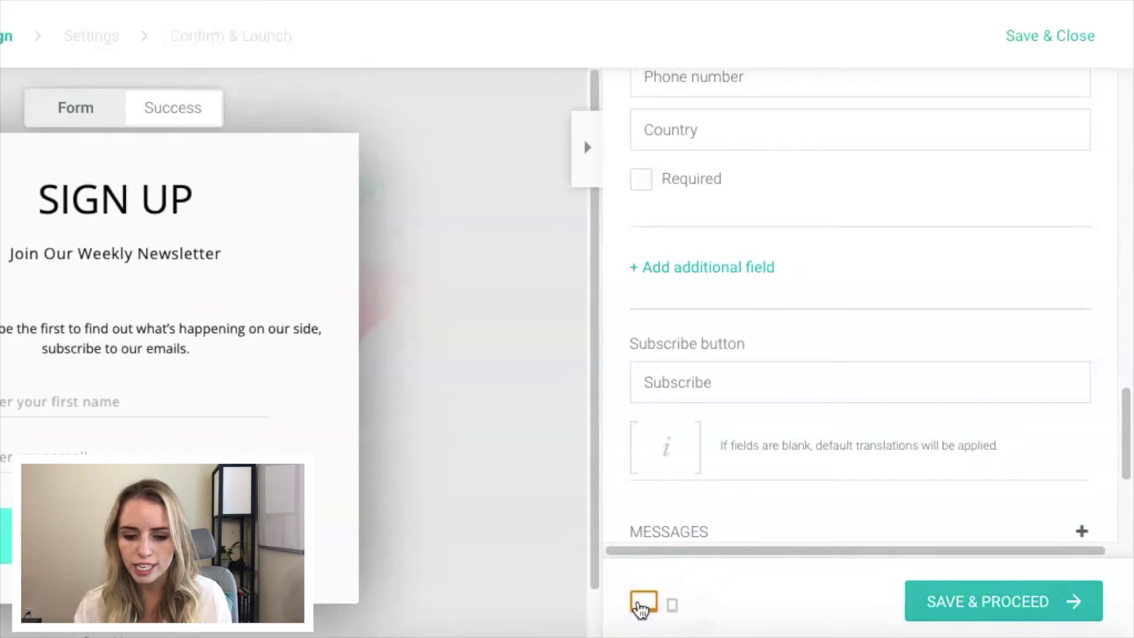
# Preview the signup form's success message, including its website button, and save the design to continue to the landing page settings
pyautogui.click(179, 118)
pyautogui.click(220, 305)
pyautogui.click(173, 394)
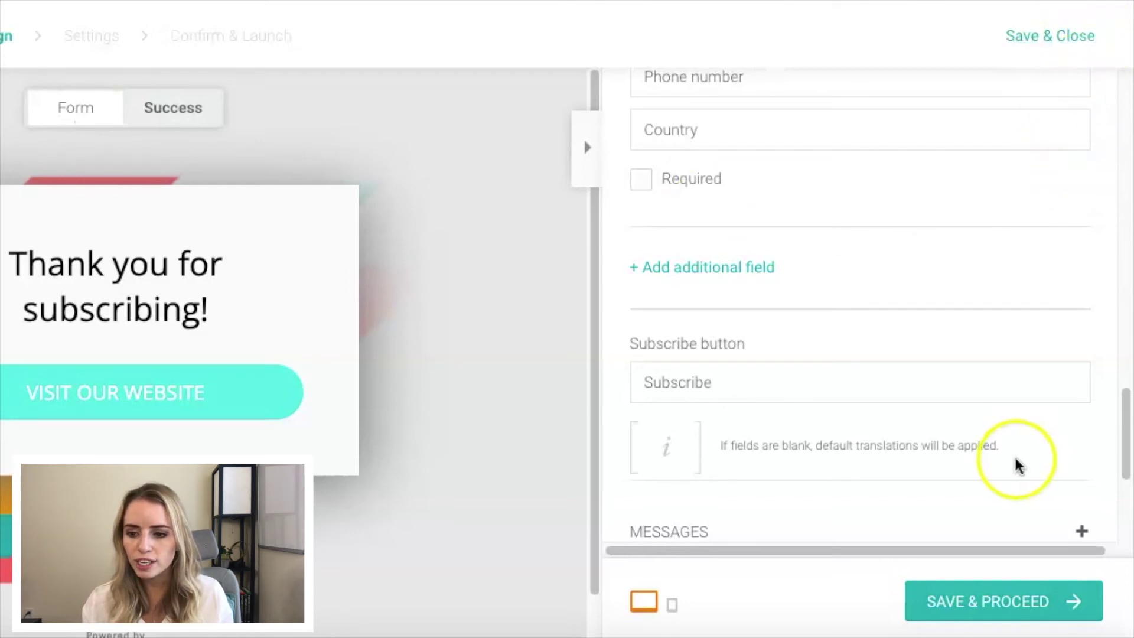
pyautogui.click(1000, 597)
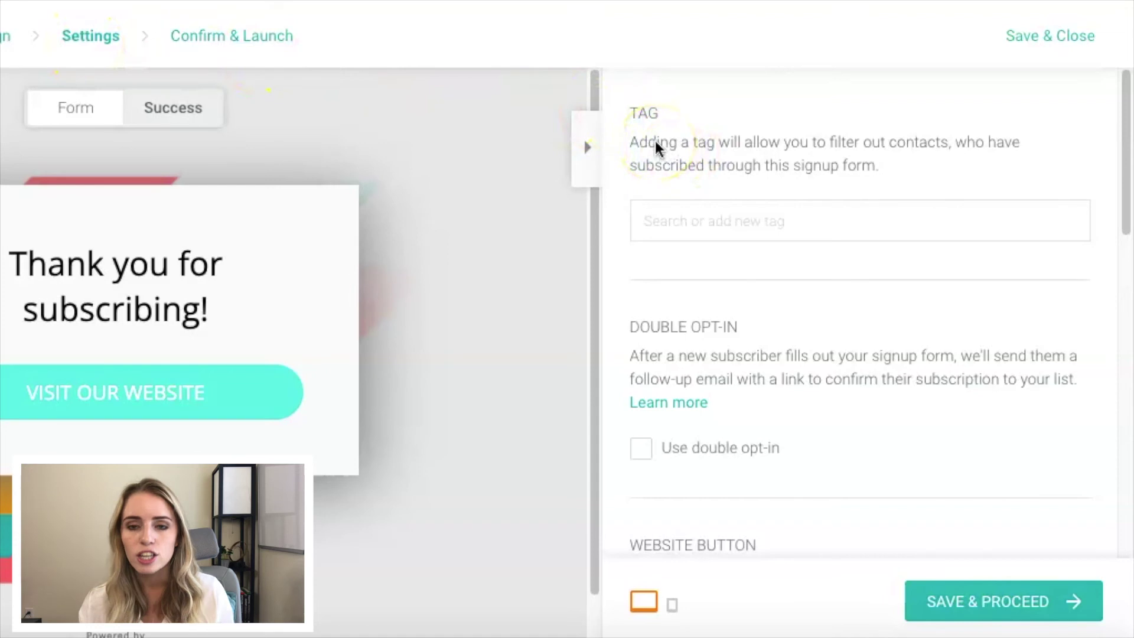
# Review the double opt-in, website button, Facebook sharing and availability settings, and save them to proceed to the confirmation and launch stage
pyautogui.scroll(-5, 655, 141)
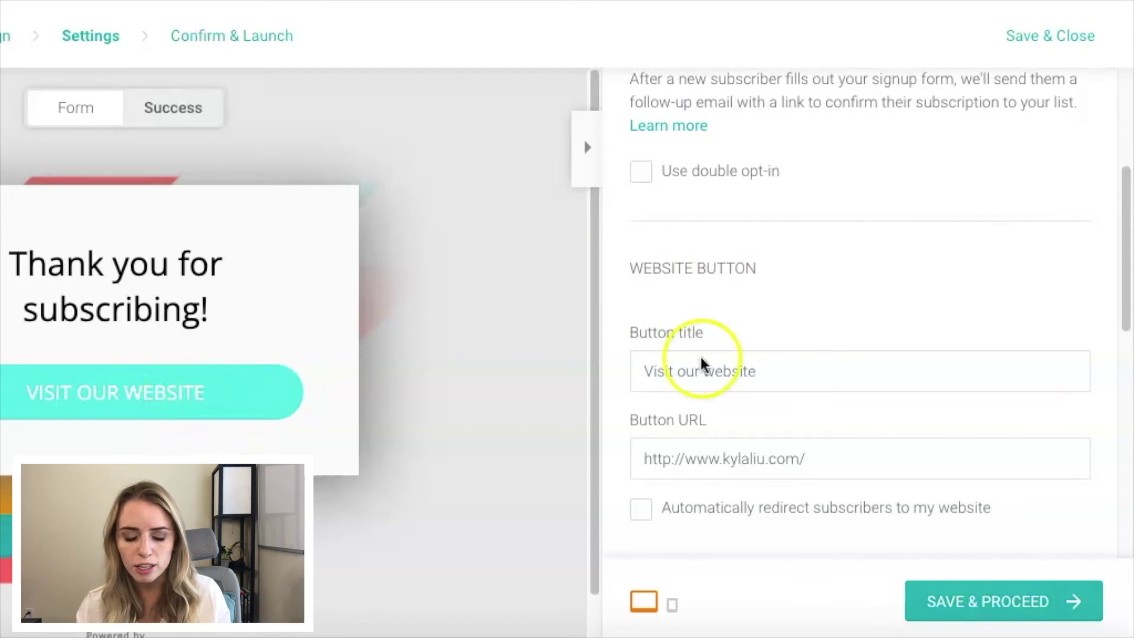
pyautogui.scroll(-2, 792, 345)
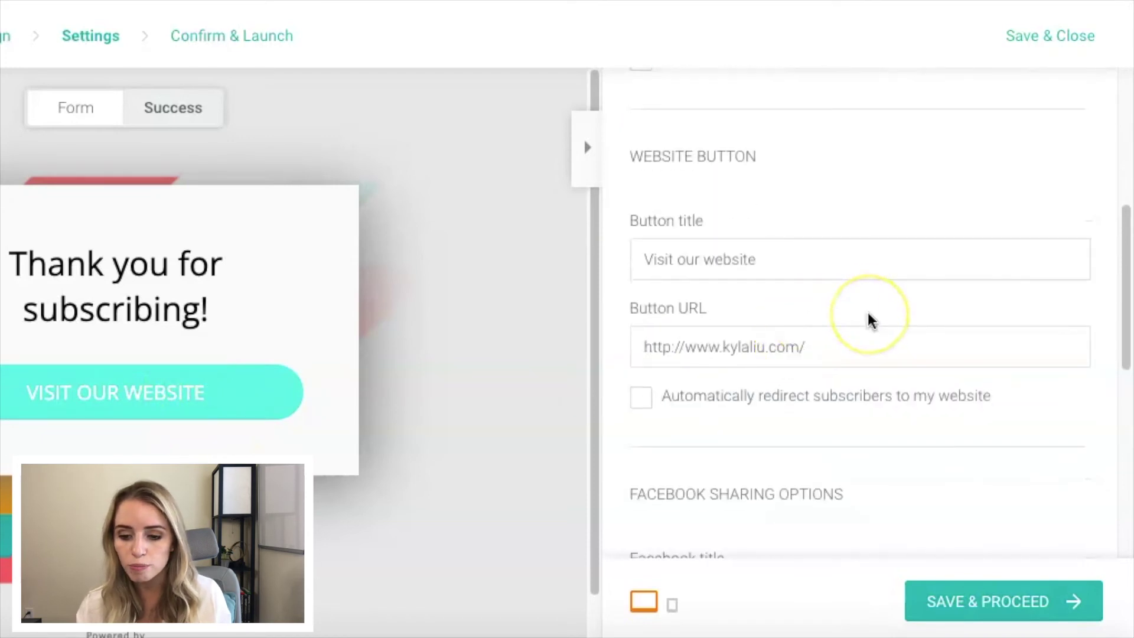
pyautogui.scroll(-3, 868, 313)
pyautogui.scroll(-6, 869, 315)
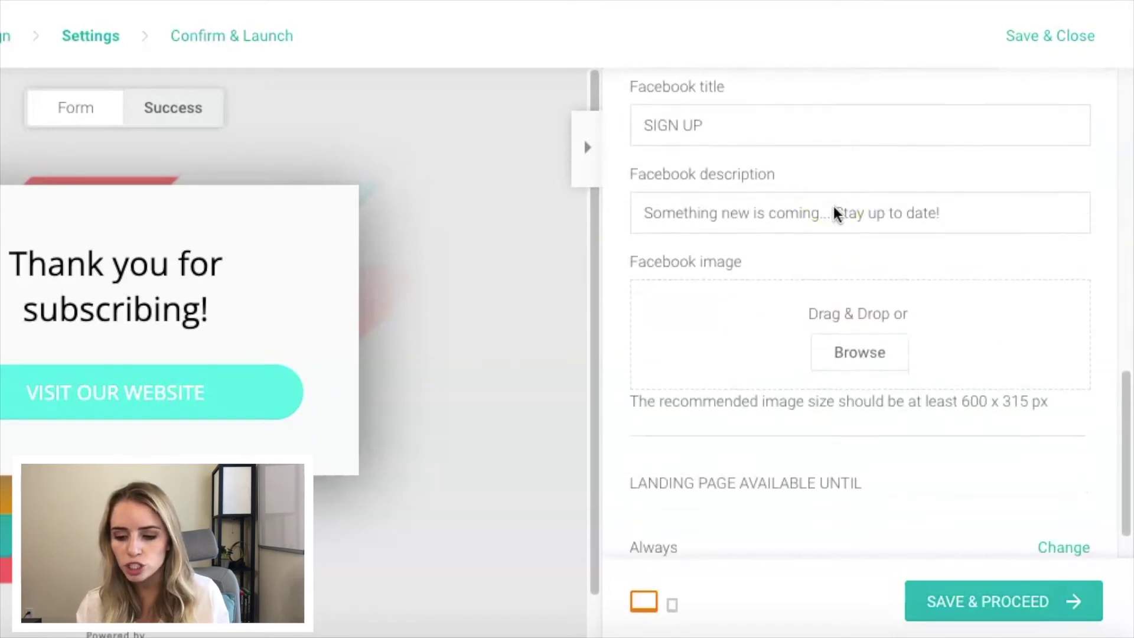
pyautogui.click(967, 619)
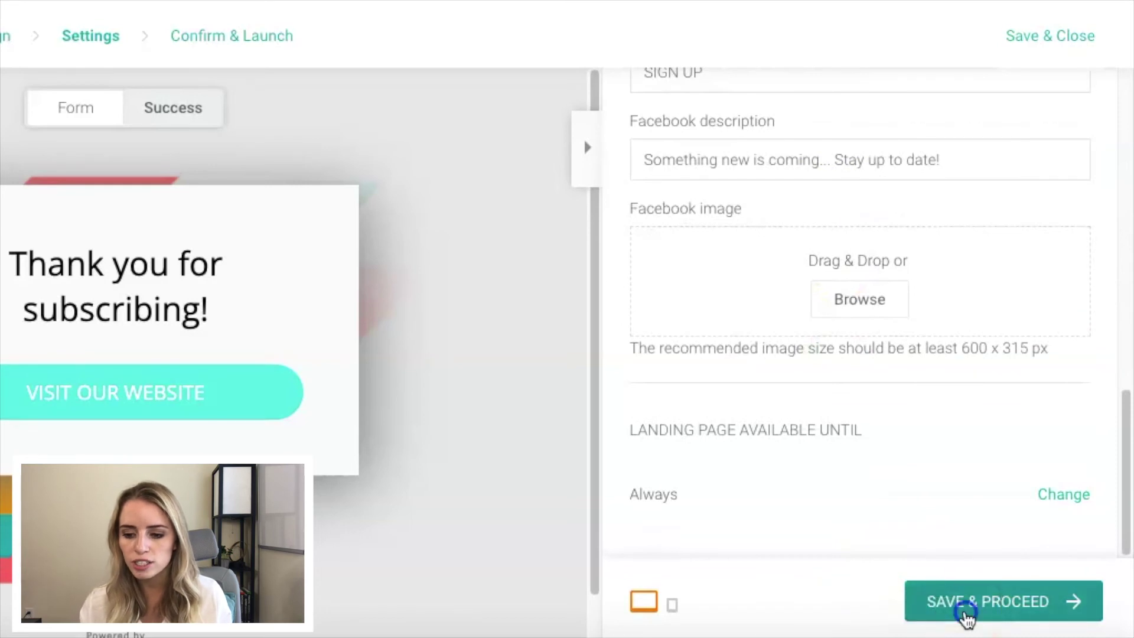